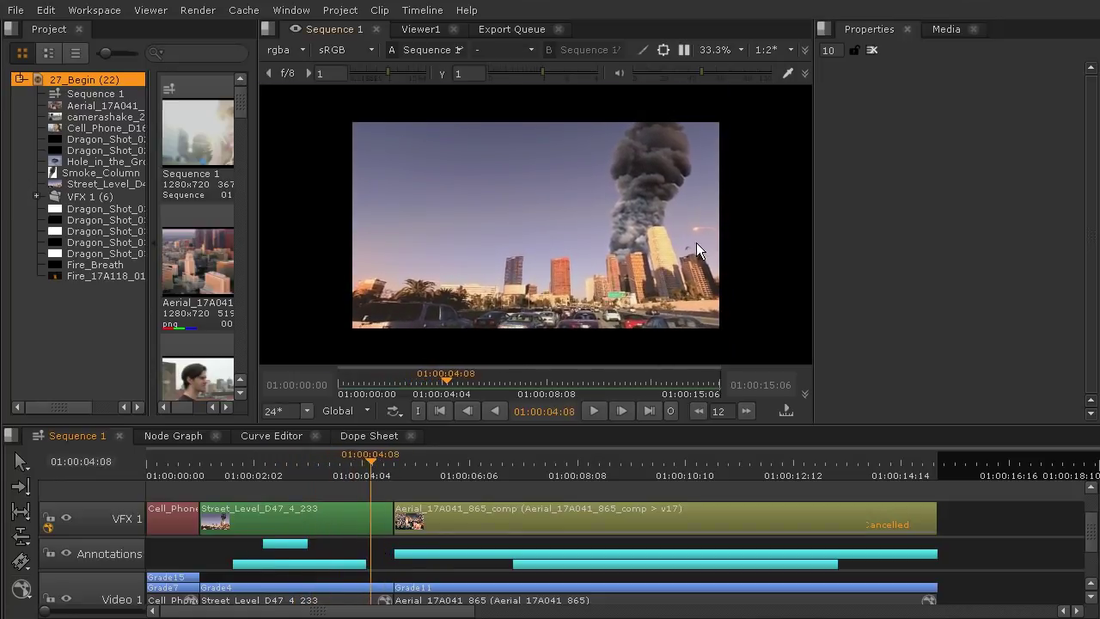
Step: Compare the dragon's look in the Street_Level_D47_4_233 clip with its look in the Aerial_17A041_865_comp clip
scroll(697, 249, "up", 10)
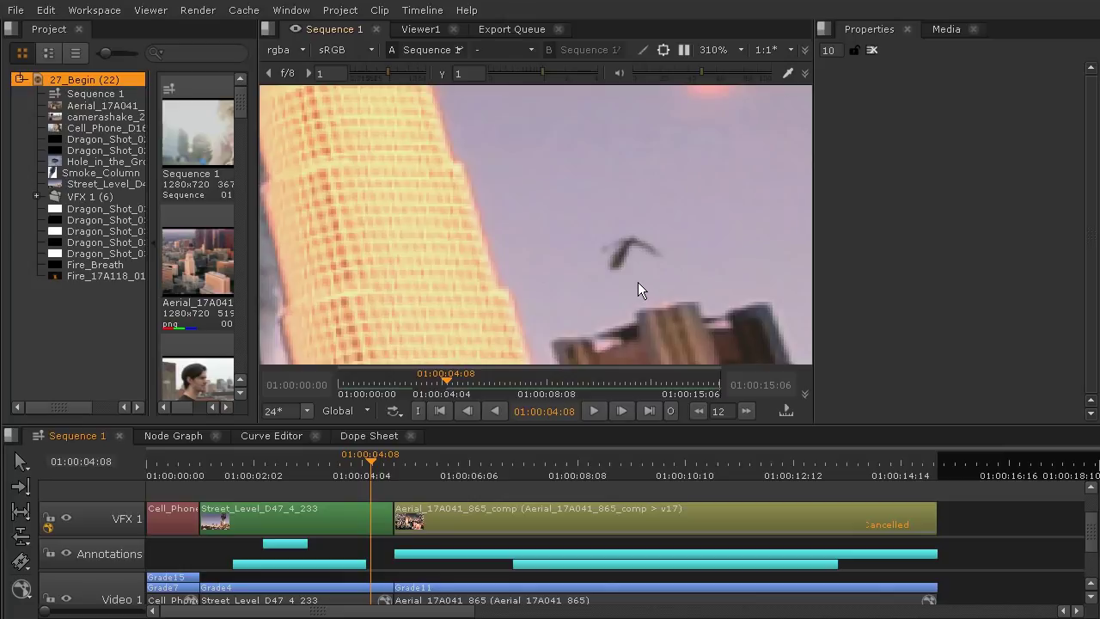
scroll(494, 245, "down", 10)
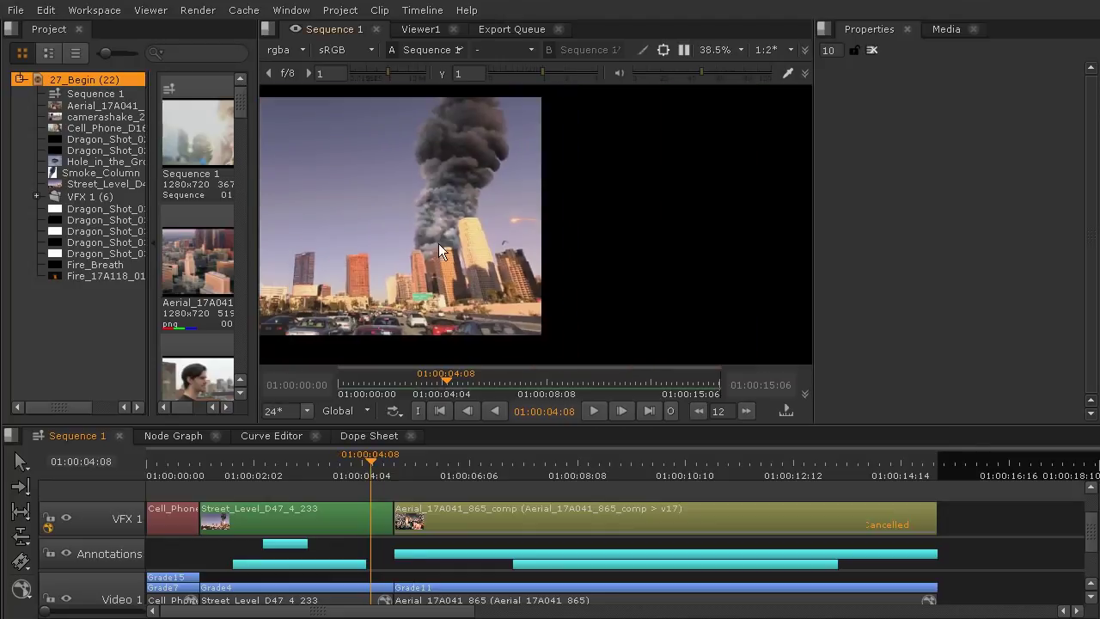
left_click_drag(356, 462, 245, 464)
mouse_move(524, 468)
left_mouse_down()
mouse_move(587, 465)
mouse_move(473, 469)
mouse_move(530, 486)
left_mouse_up()
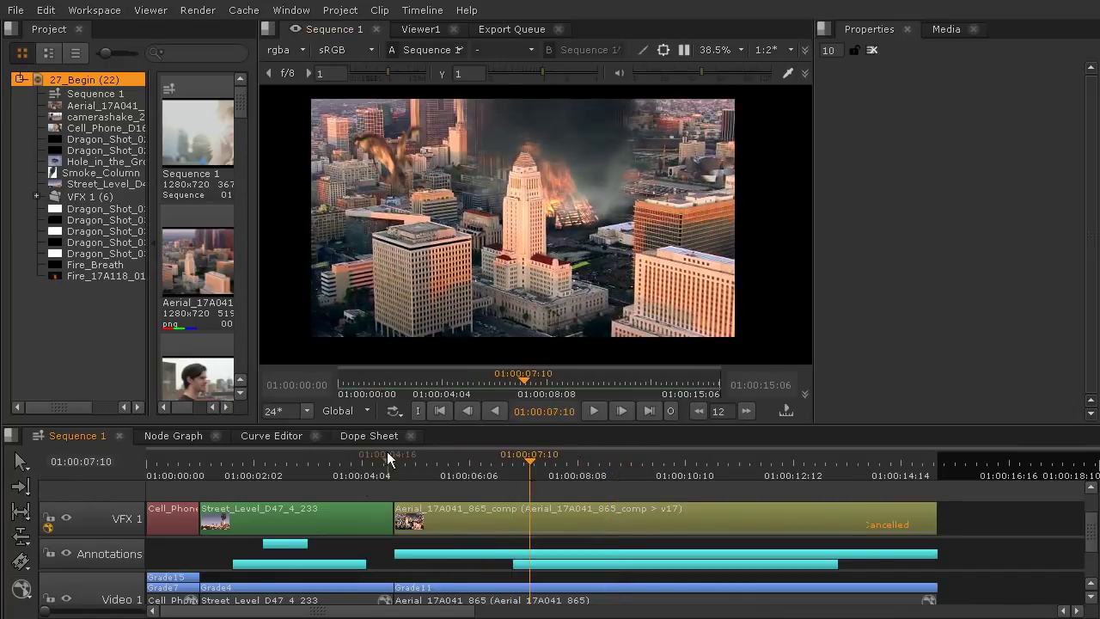
left_click(314, 465)
left_click_drag(310, 465, 271, 487)
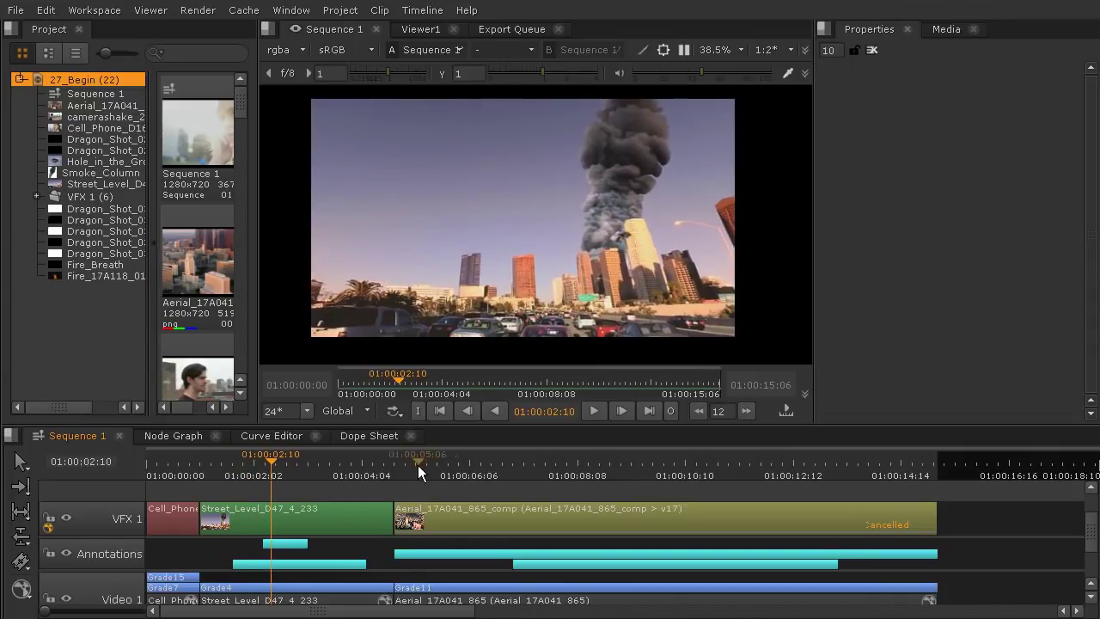
left_click_drag(415, 471, 489, 509)
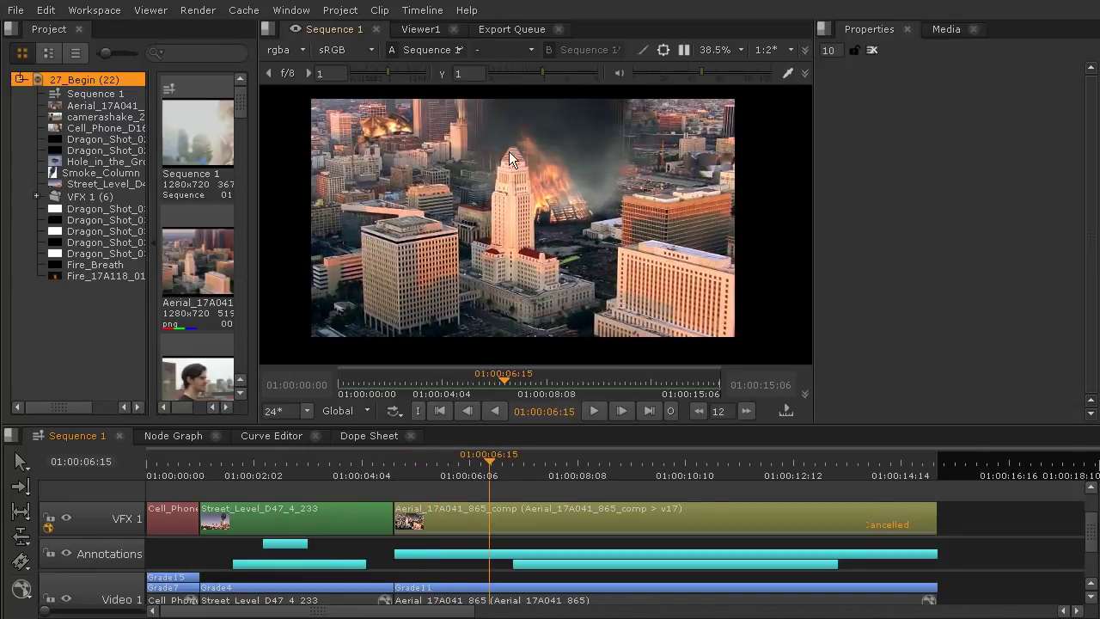
left_click_drag(270, 489, 234, 478)
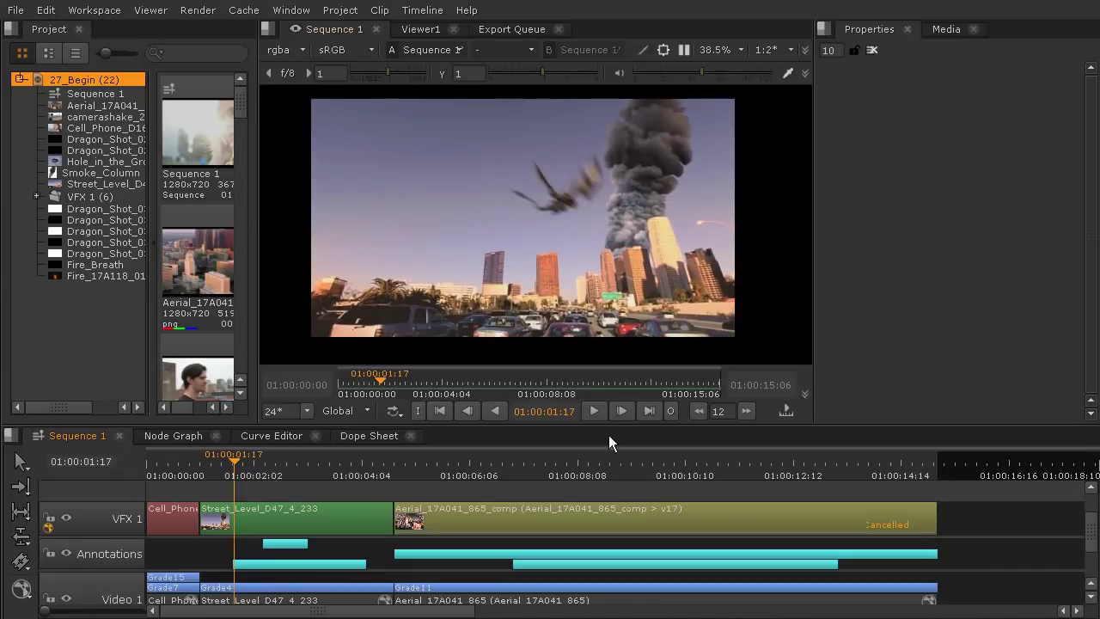
Step: Scrub through the first seconds of the Aerial_17A041_865_comp clip to examine the dragon's flight, stopping at 01:00:04:20
left_click(460, 486)
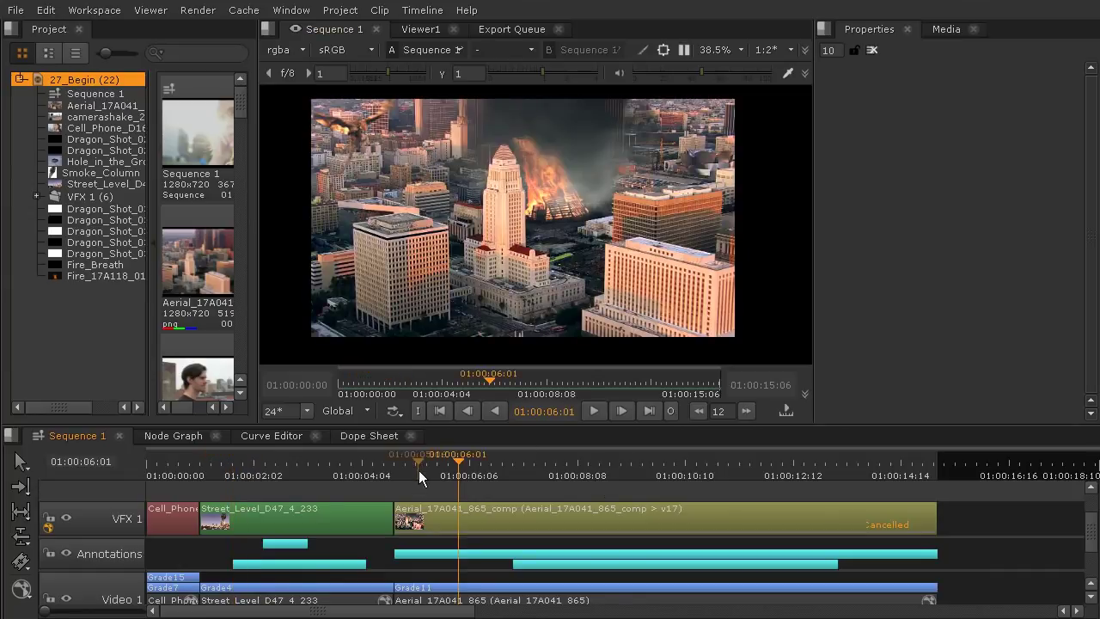
left_click_drag(459, 470, 500, 471)
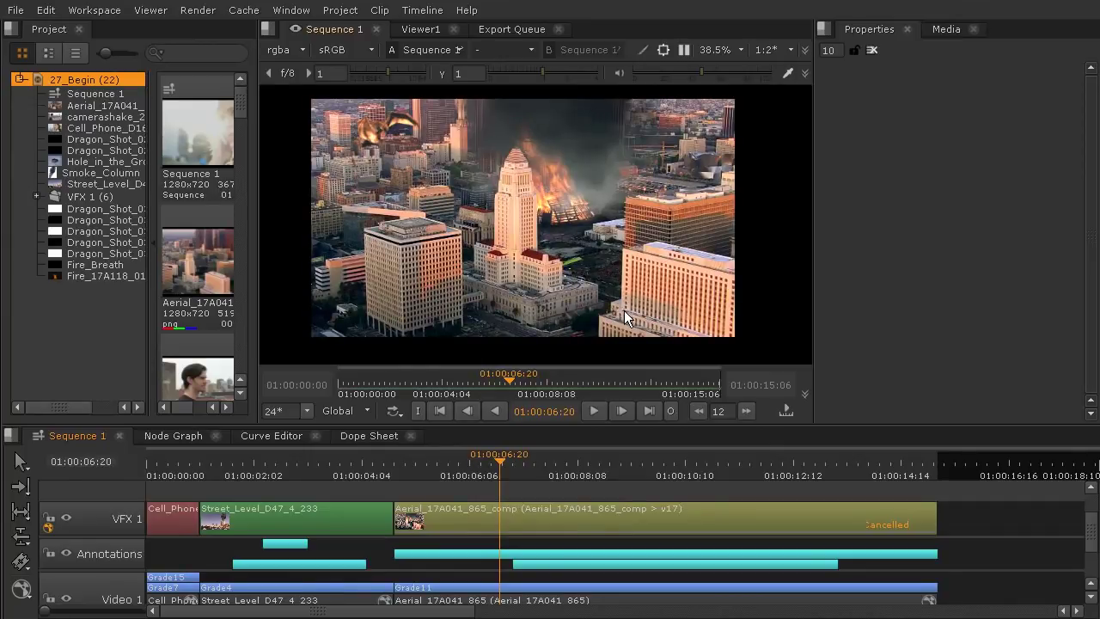
left_click_drag(502, 476, 438, 473)
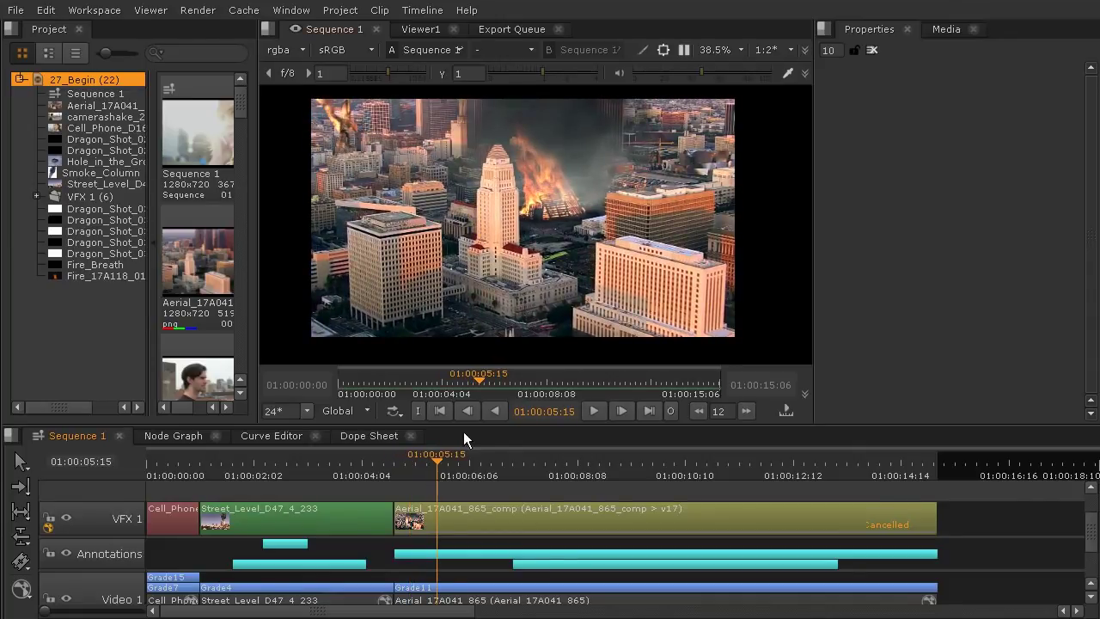
left_click(451, 465)
left_click_drag(453, 466, 563, 513)
left_click_drag(557, 469, 475, 480)
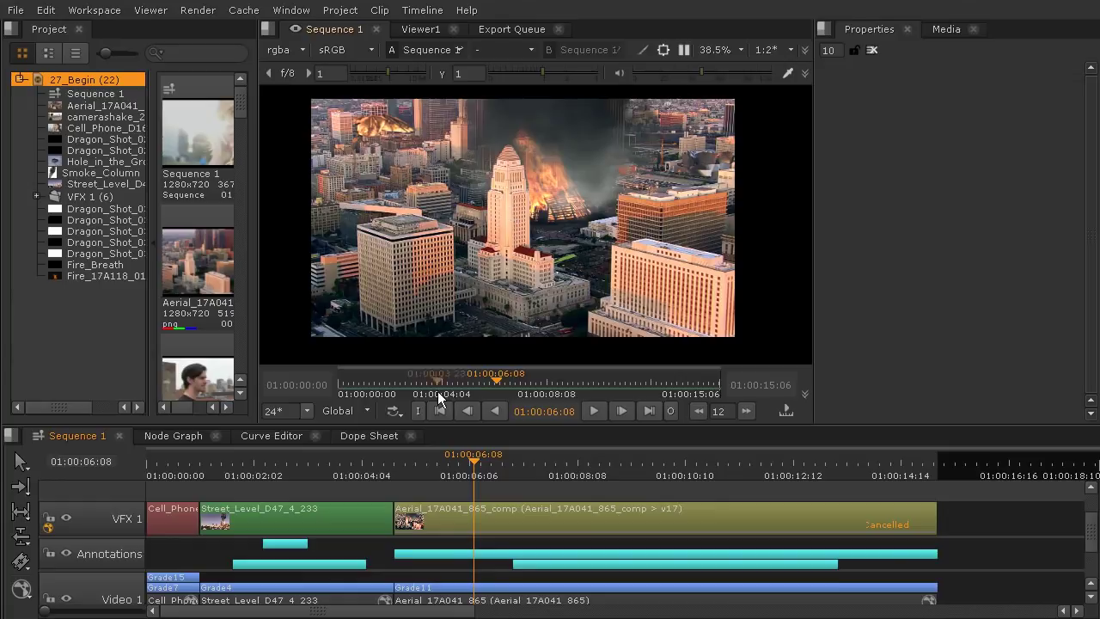
left_click_drag(461, 468, 396, 467)
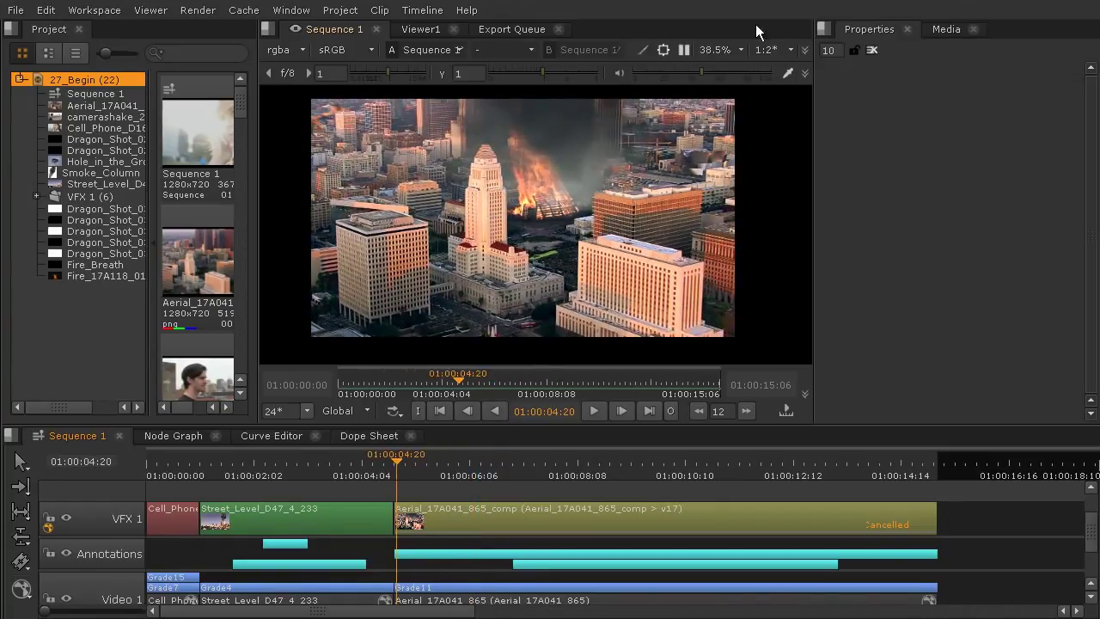
Step: Play the Aerial_17A041_865_comp clip at 100% zoom to examine the smoke and fire behind the tower
left_click(729, 52)
left_click(720, 277)
middle_click_drag(708, 118, 587, 269)
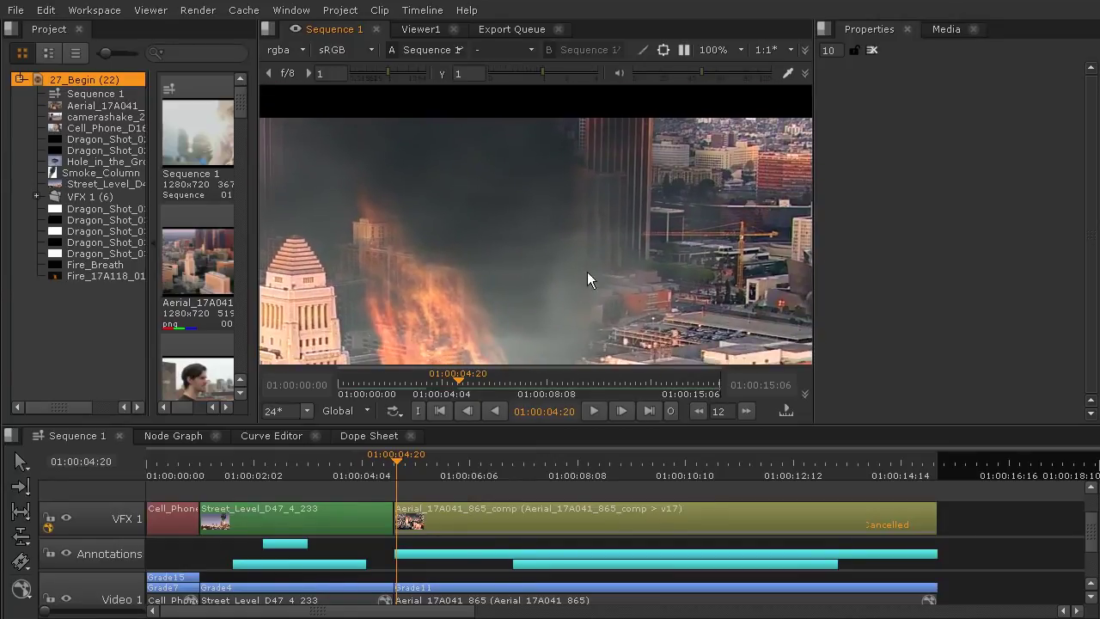
left_click(589, 406)
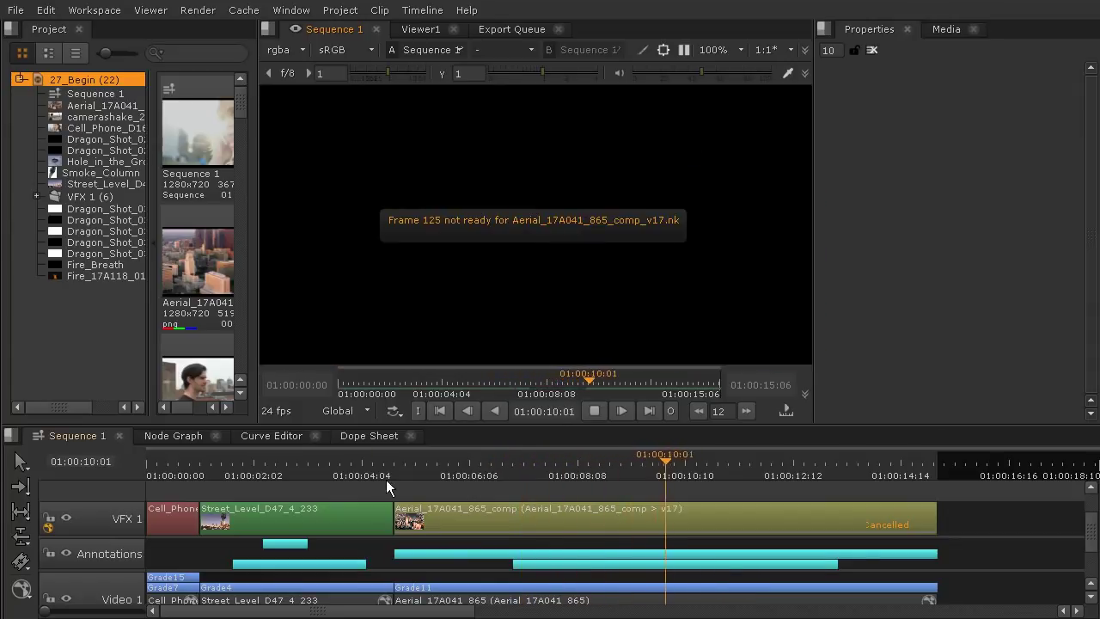
left_click(405, 469)
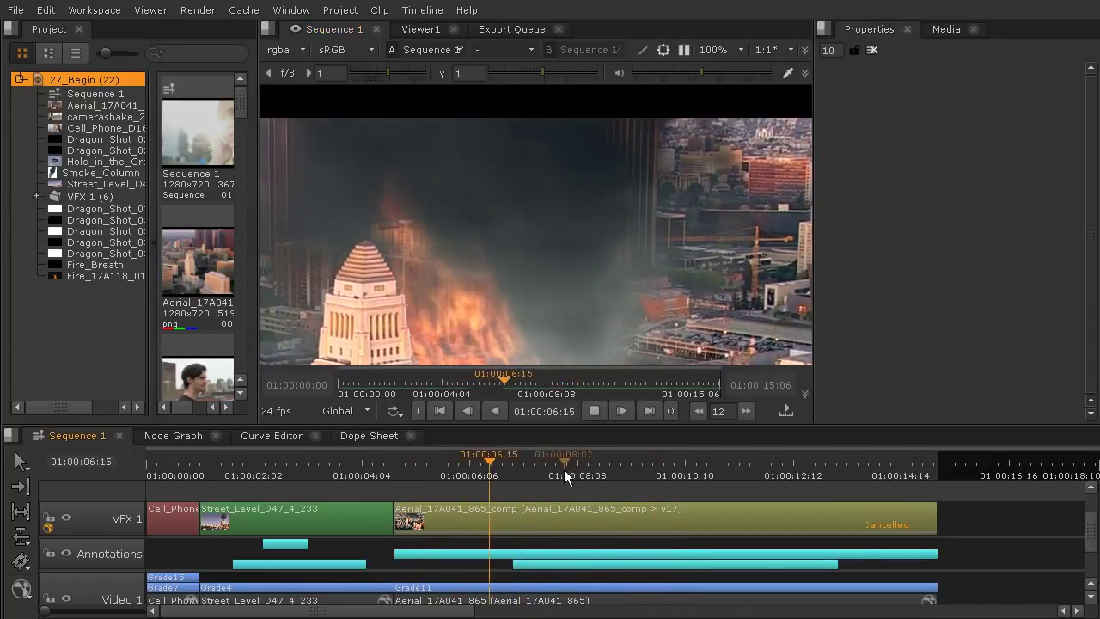
left_click(587, 405)
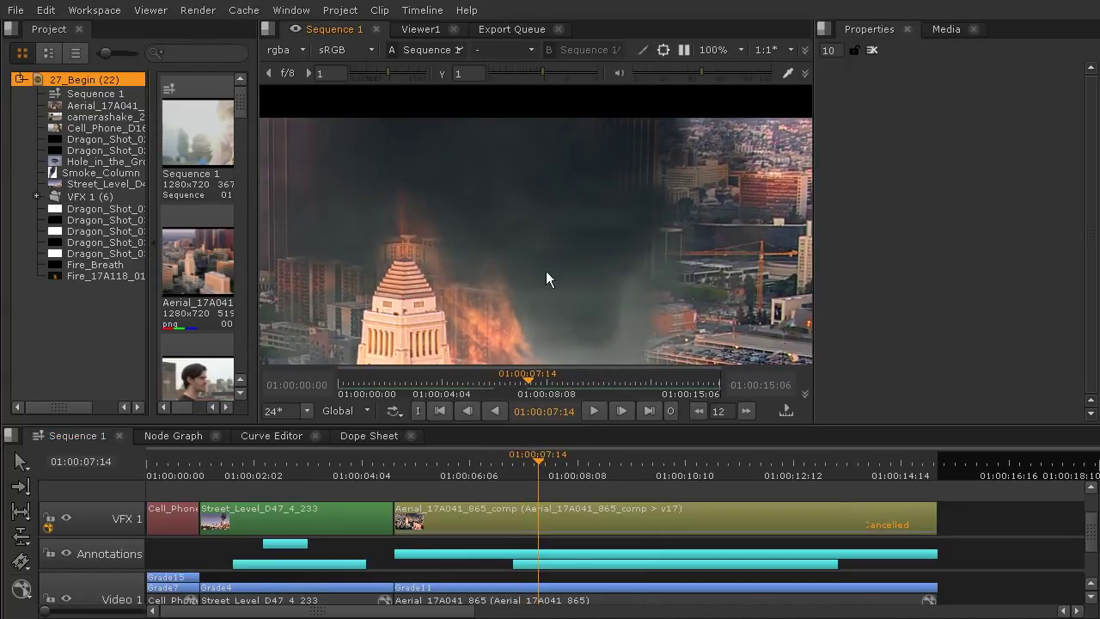
scroll(517, 255, "down", 6)
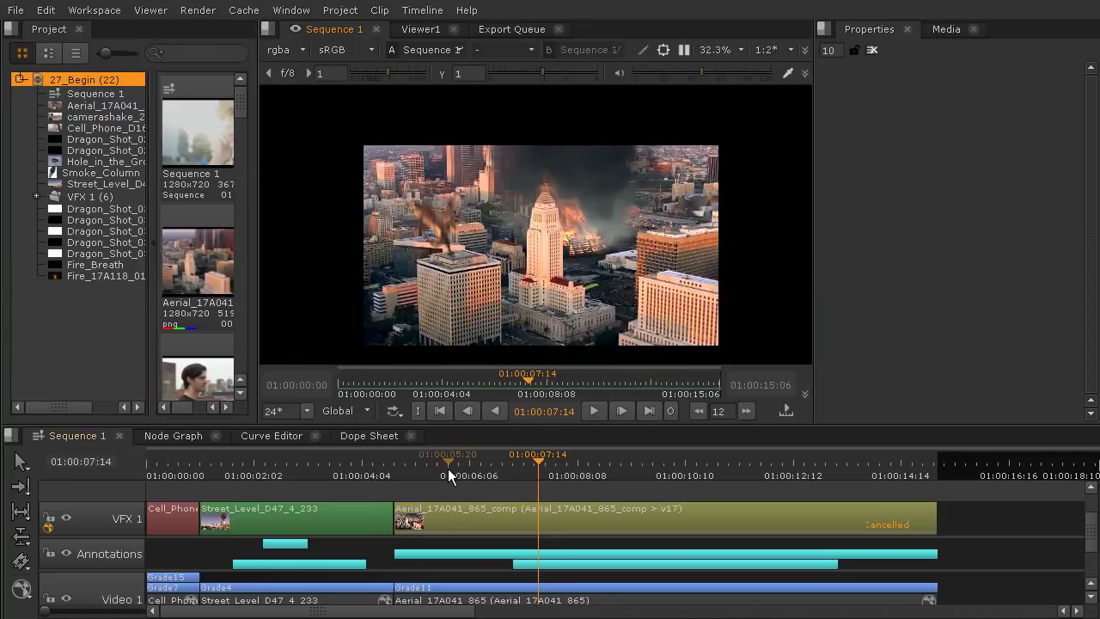
Step: Return to the Street_Level_D47_4_233 clip at 01:00:02:13 and open its comp in the node graph
left_click(275, 475)
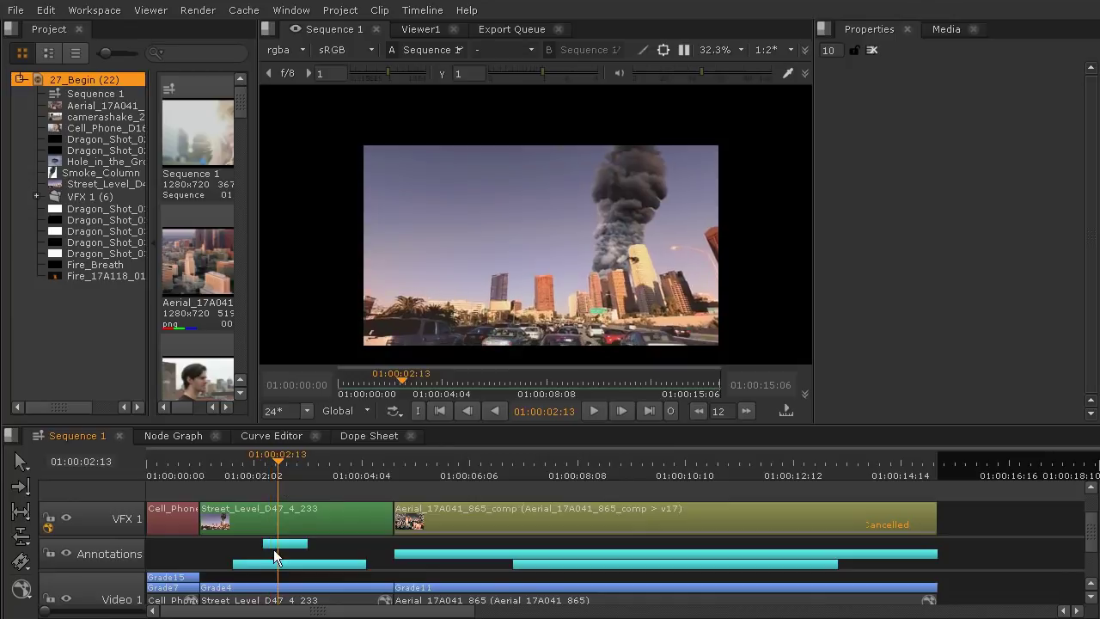
left_click(246, 520)
key("Tab")
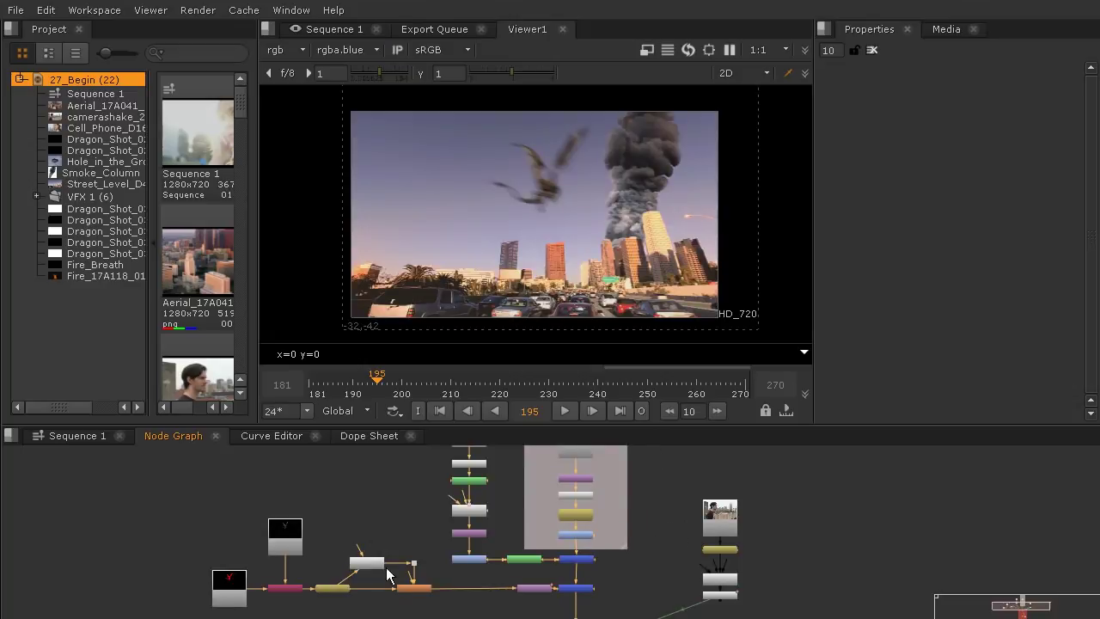
Step: Move the Transform3 node close to MotionBlur1 to make room before Merge1
scroll(437, 582, "up", 5)
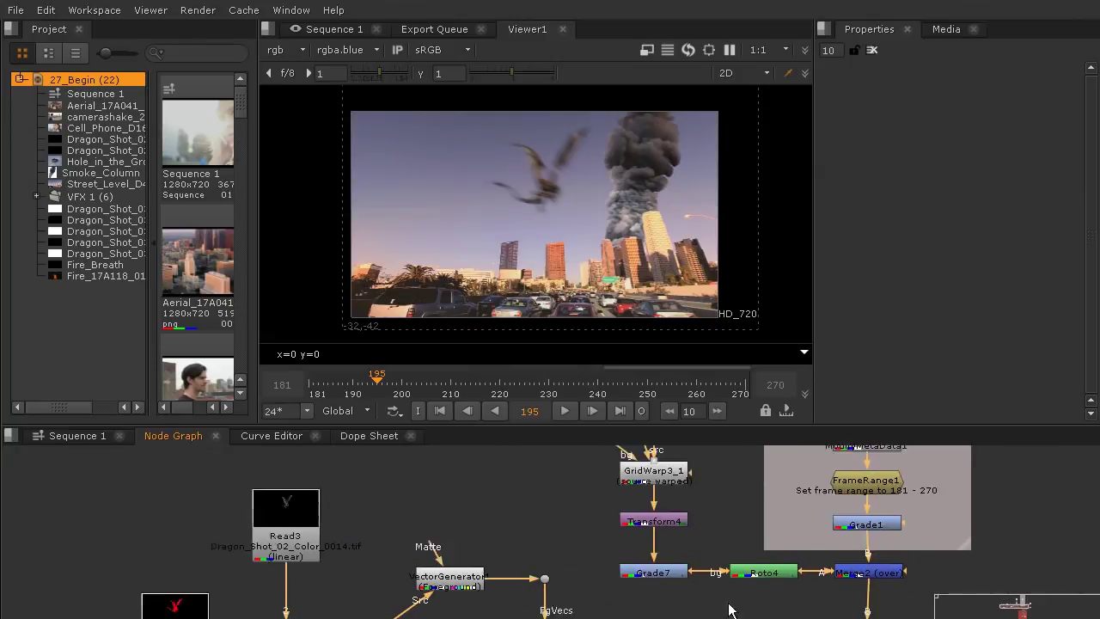
scroll(729, 610, "down", 3)
scroll(728, 594, "up", 5)
scroll(435, 548, "down", 3)
scroll(821, 502, "up", 2)
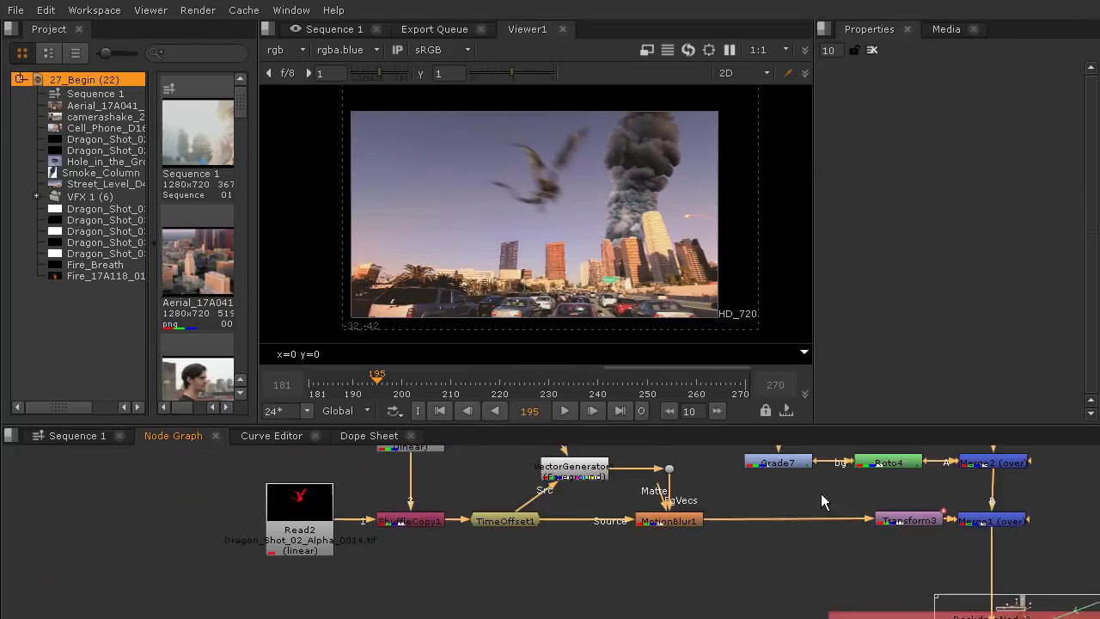
scroll(821, 502, "up", 1)
scroll(720, 522, "down", 2)
scroll(720, 522, "up", 1)
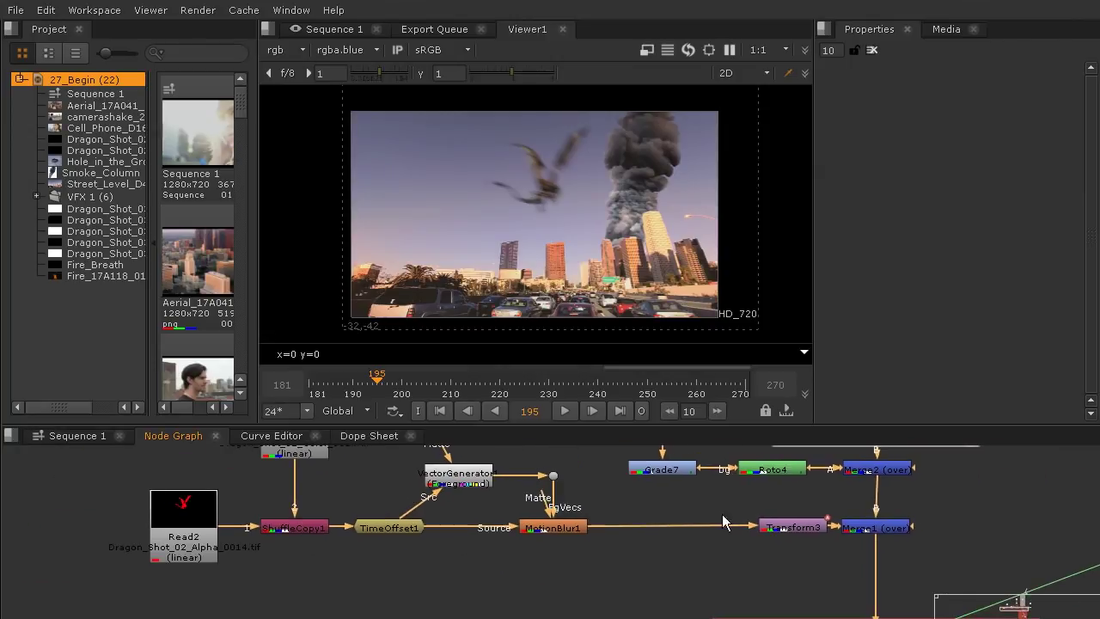
left_click_drag(800, 528, 658, 526)
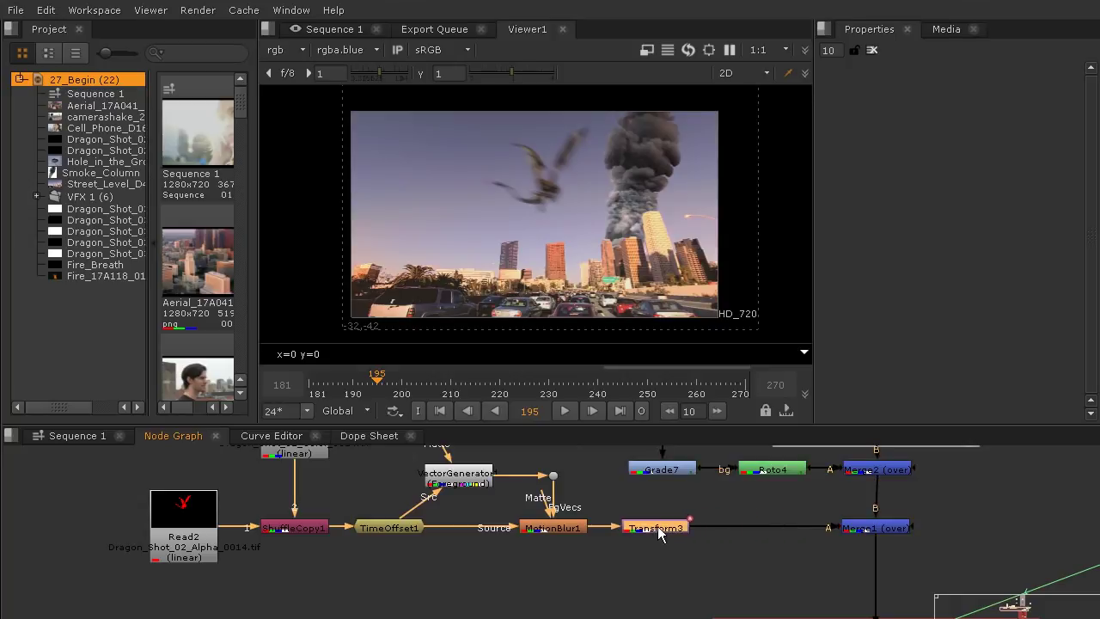
Step: Add a Grade node and insert it in the dragon branch between Transform3 and Merge1
left_click(789, 576)
key("Tab")
type("gra")
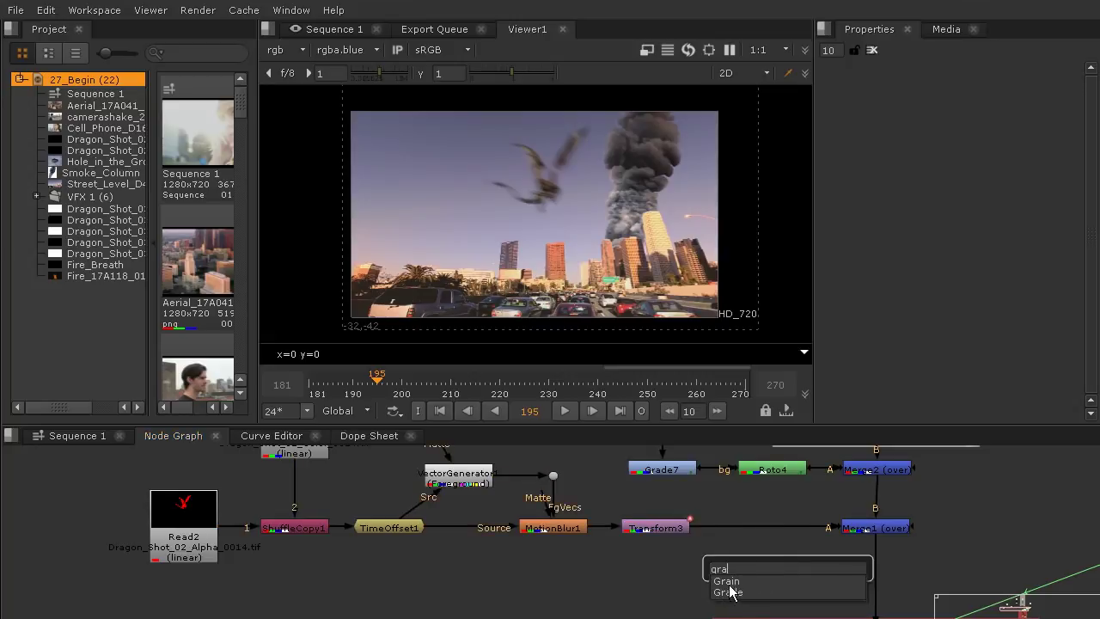
left_click(739, 591)
left_click_drag(761, 569, 737, 536)
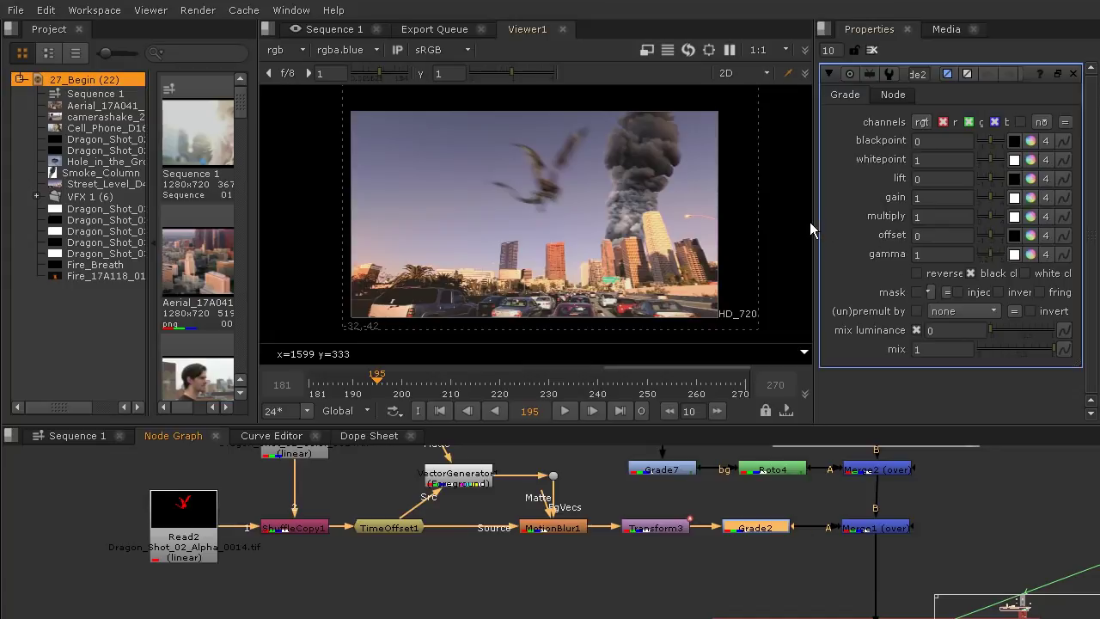
Step: Widen the node properties area and test the new Grade with multiply 2.85 and offset 0.55
left_click_drag(813, 222, 713, 222)
left_click(955, 219)
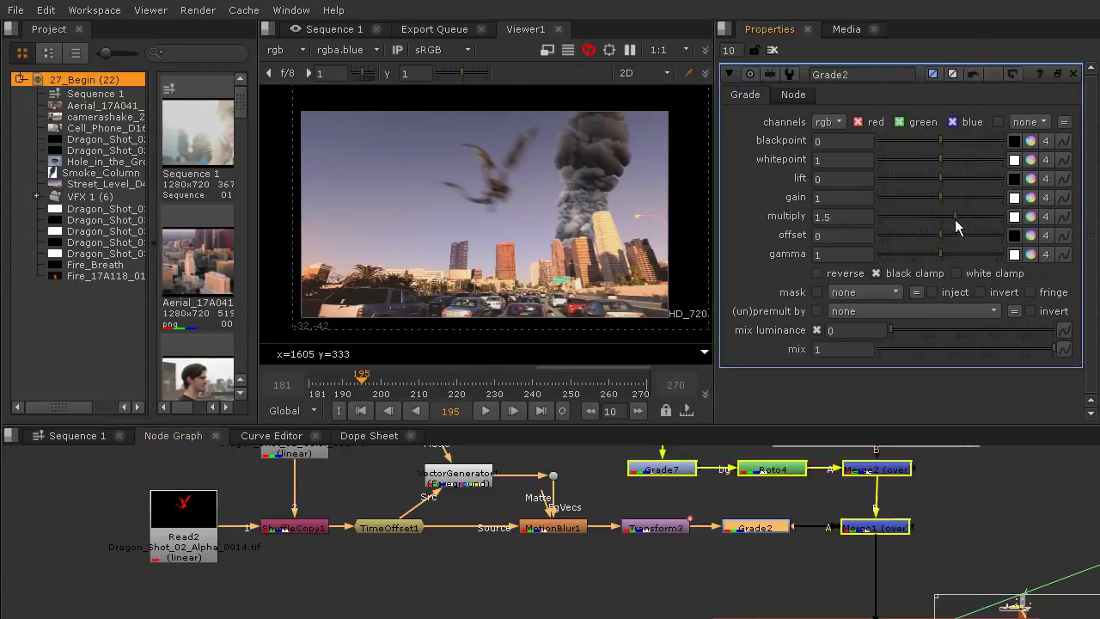
left_click(985, 217)
left_click(988, 236)
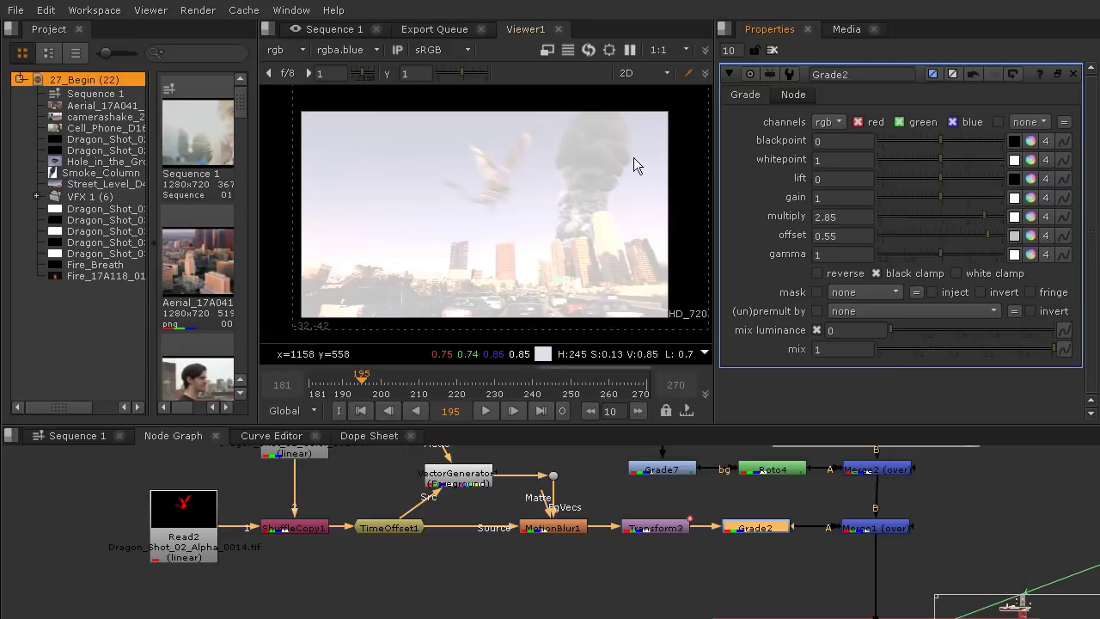
Step: Set the new Grade to (un)premult by rgba.alpha, and return its multiply to 1 and offset to 0
left_click(871, 311)
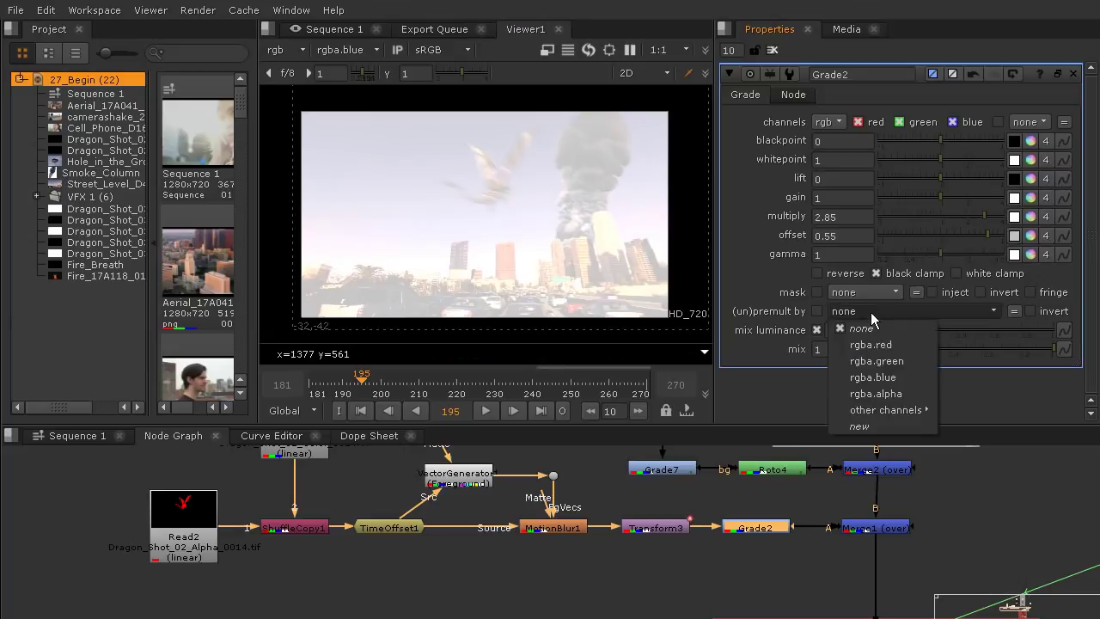
left_click(885, 393)
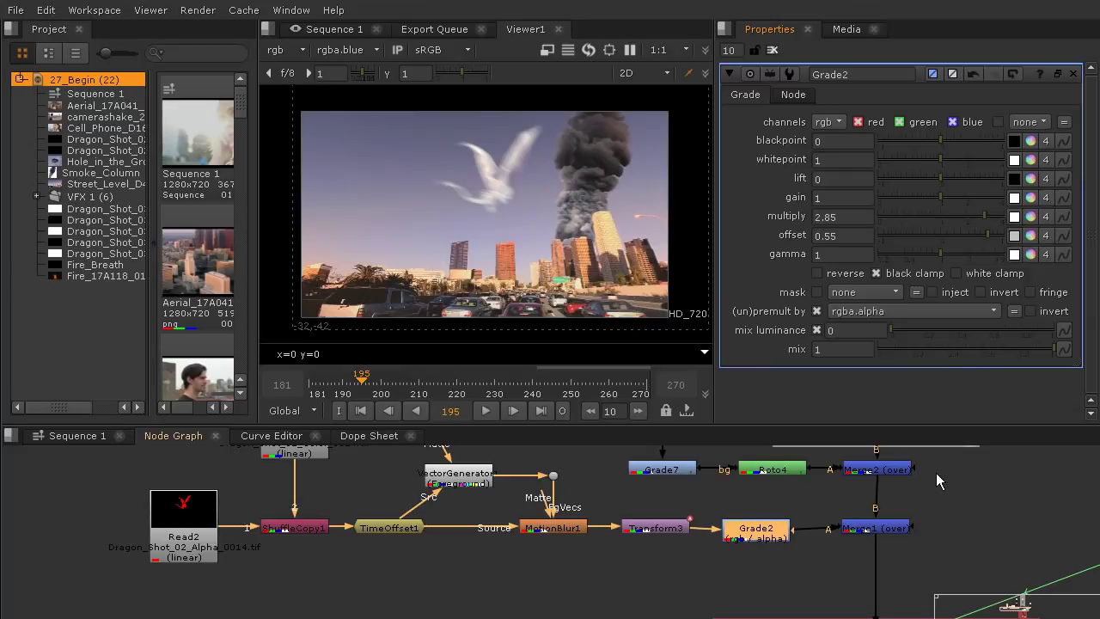
scroll(507, 139, "up", 5)
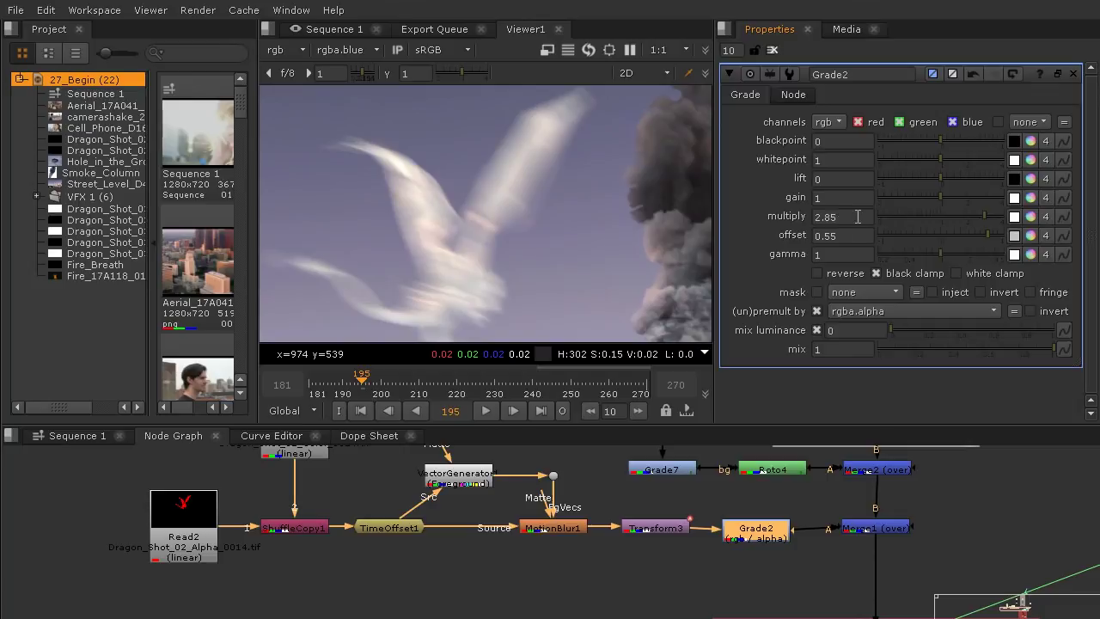
left_click_drag(856, 218, 741, 219)
type("1")
key("Tab")
type("0")
key("shift+Tab")
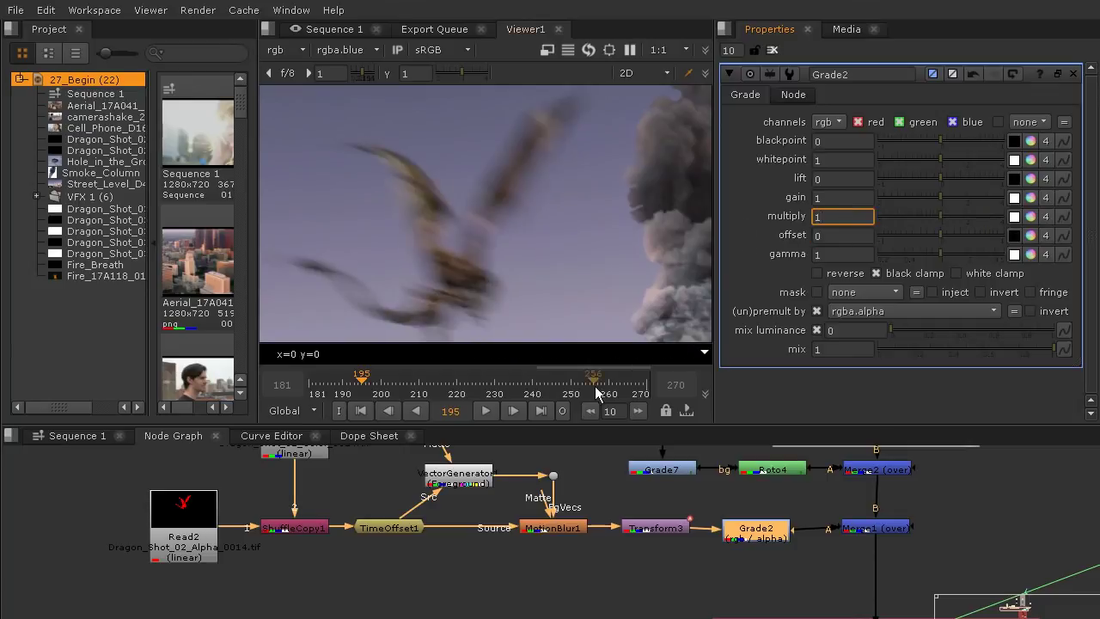
Step: Check the dragon's brightness against the street-level background at frames 181, 224, 212 and 205 with the whole image in view
left_click(311, 387)
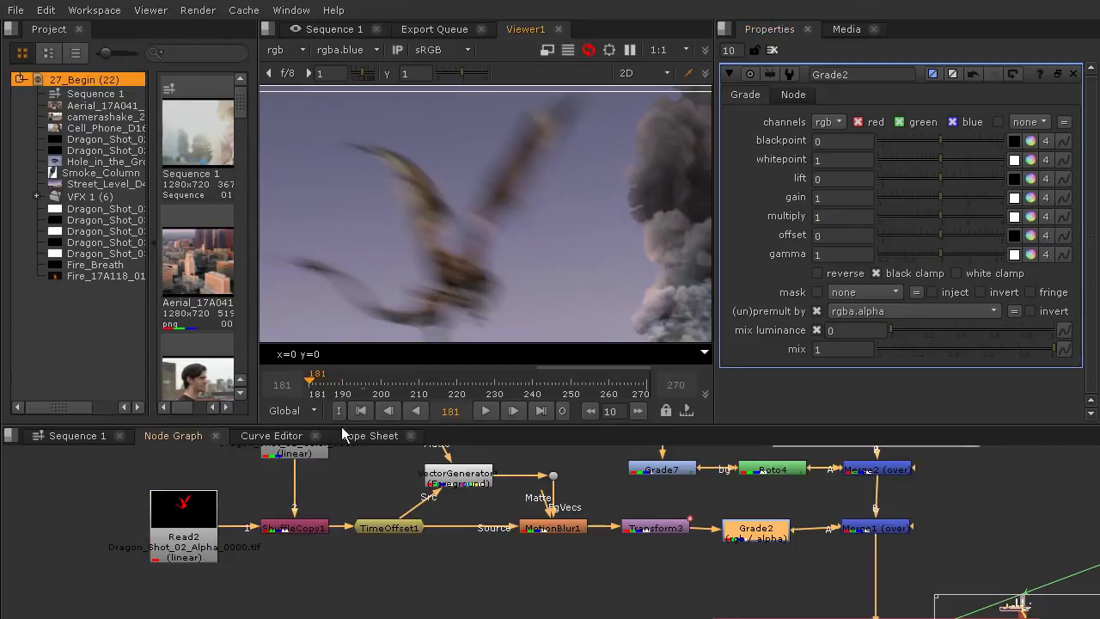
key("f")
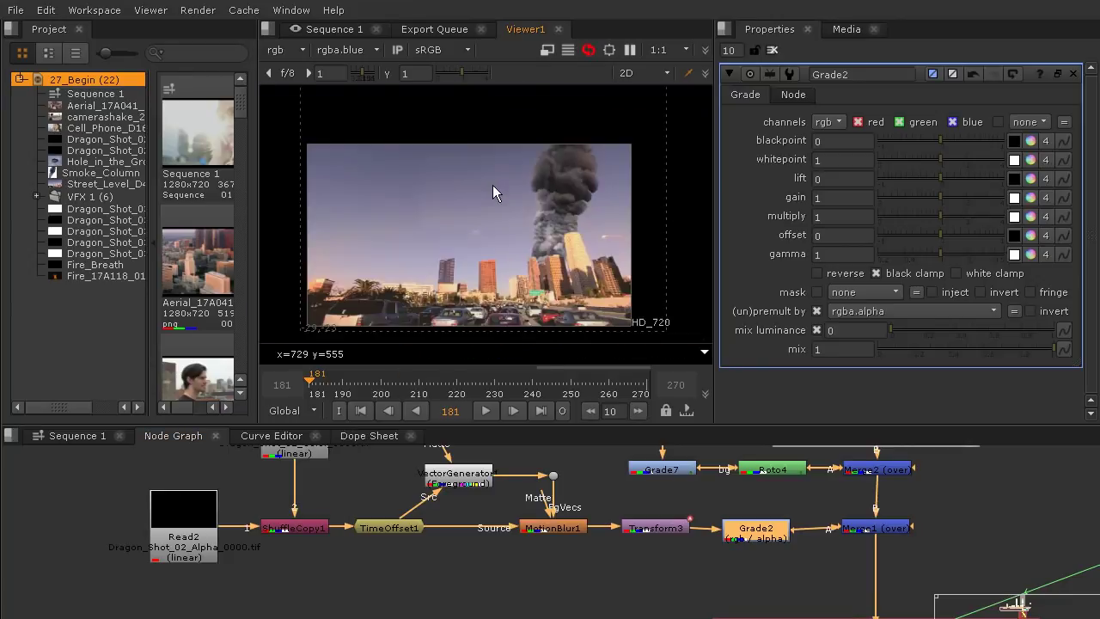
left_click_drag(510, 382, 473, 387)
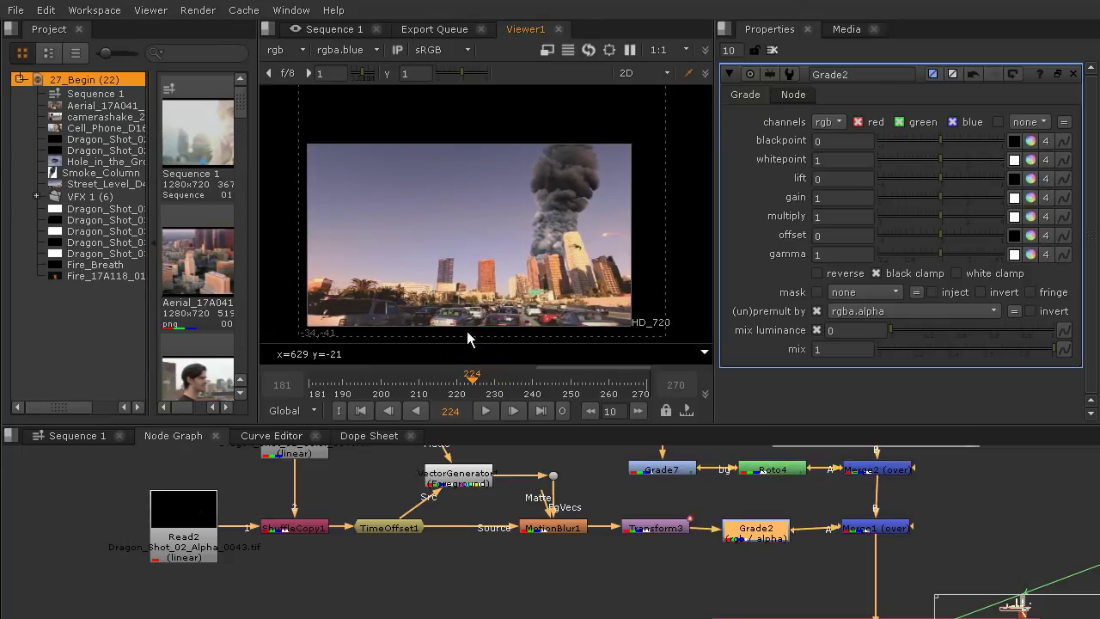
left_click(428, 382)
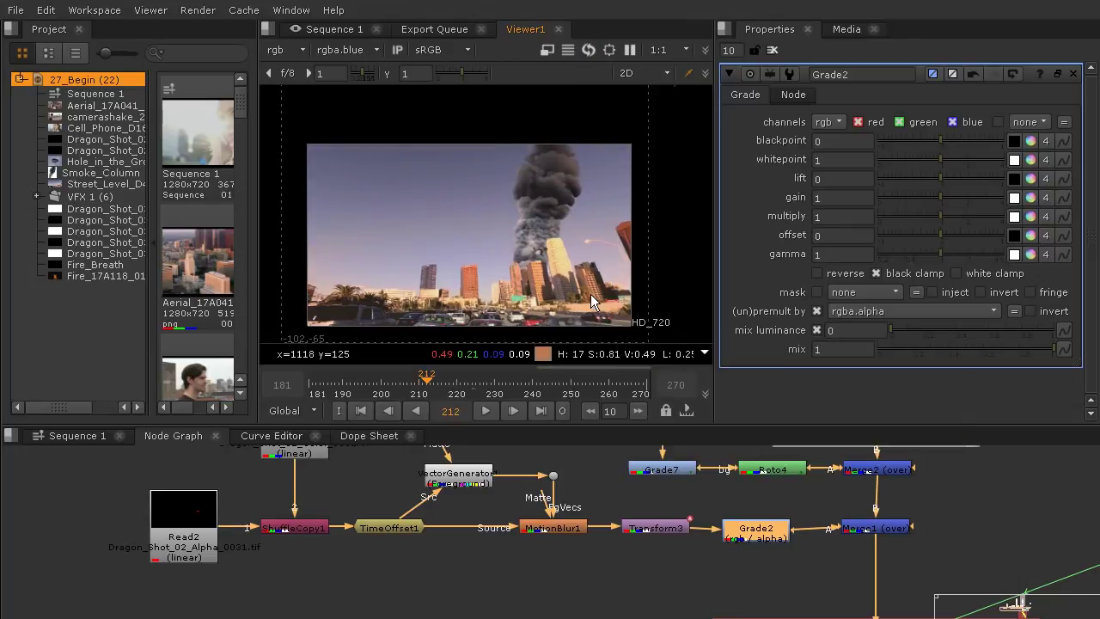
left_click_drag(426, 380, 404, 385)
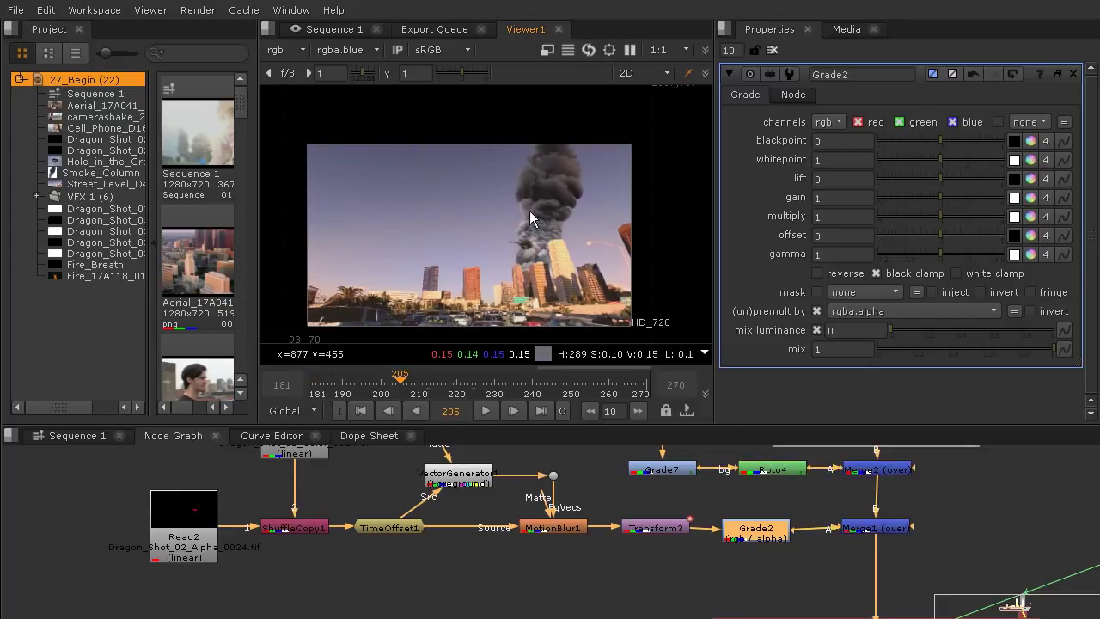
Step: Try lift values of 0.7, 0.06 and 0.025 and a small offset change on the dragon's Grade, and undo each
scroll(534, 255, "up", 3)
scroll(558, 256, "up", 1)
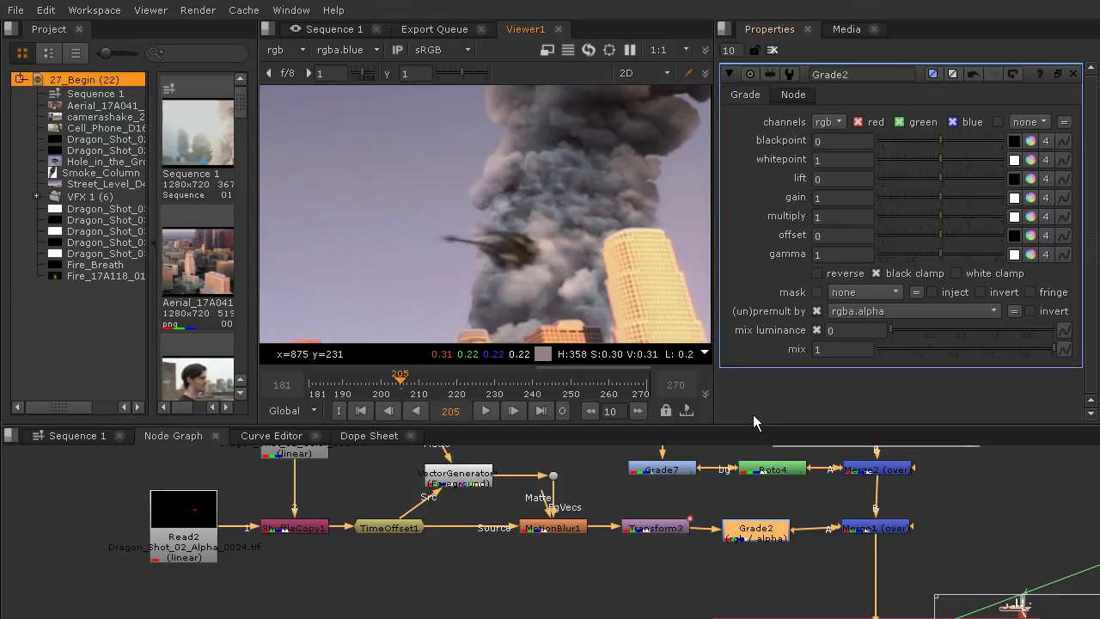
left_click_drag(950, 181, 986, 178)
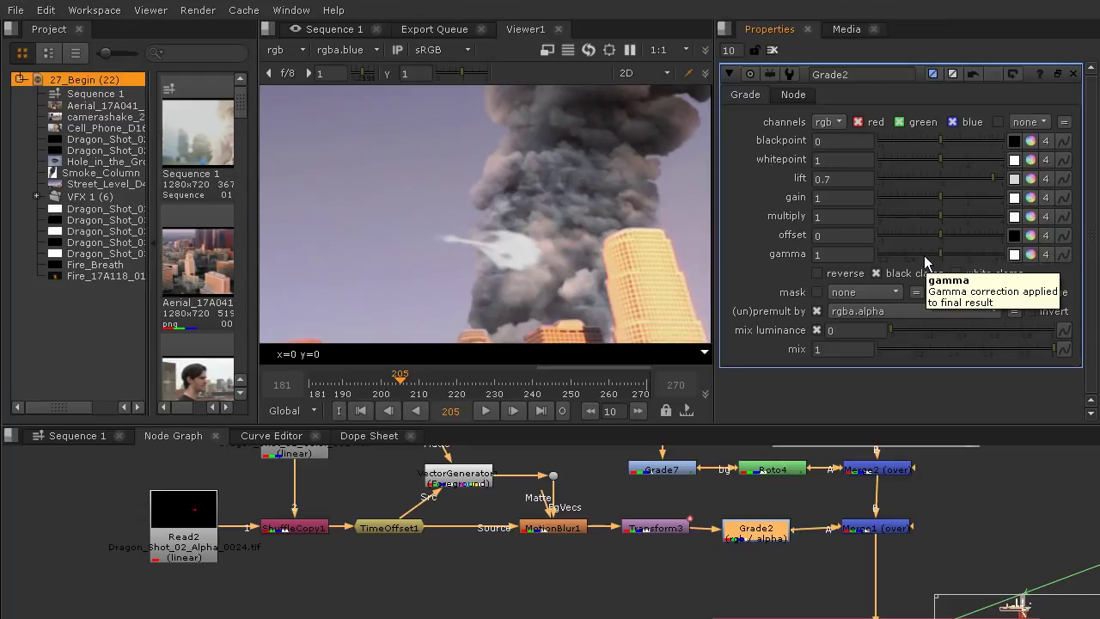
key("ctrl+z")
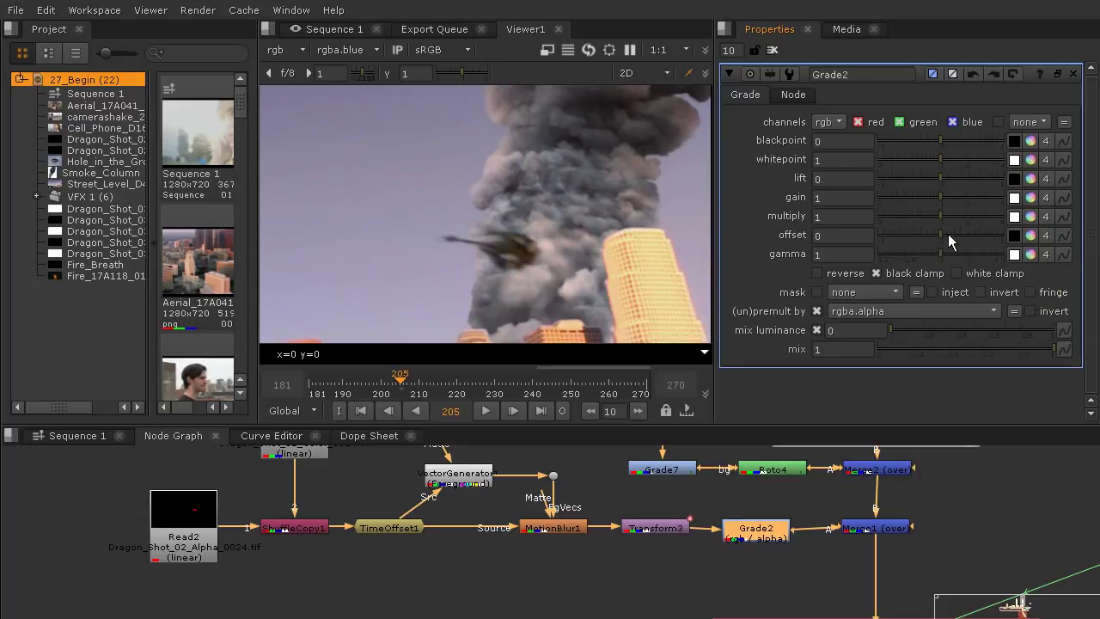
left_click_drag(949, 234, 956, 233)
key("ctrl+z")
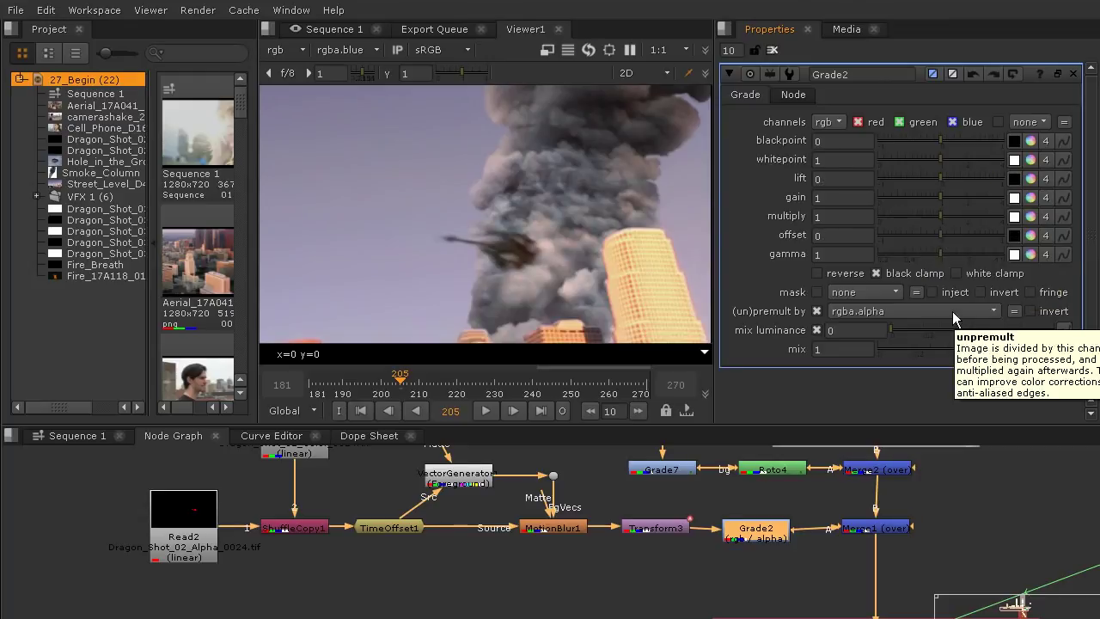
left_click_drag(940, 178, 959, 178)
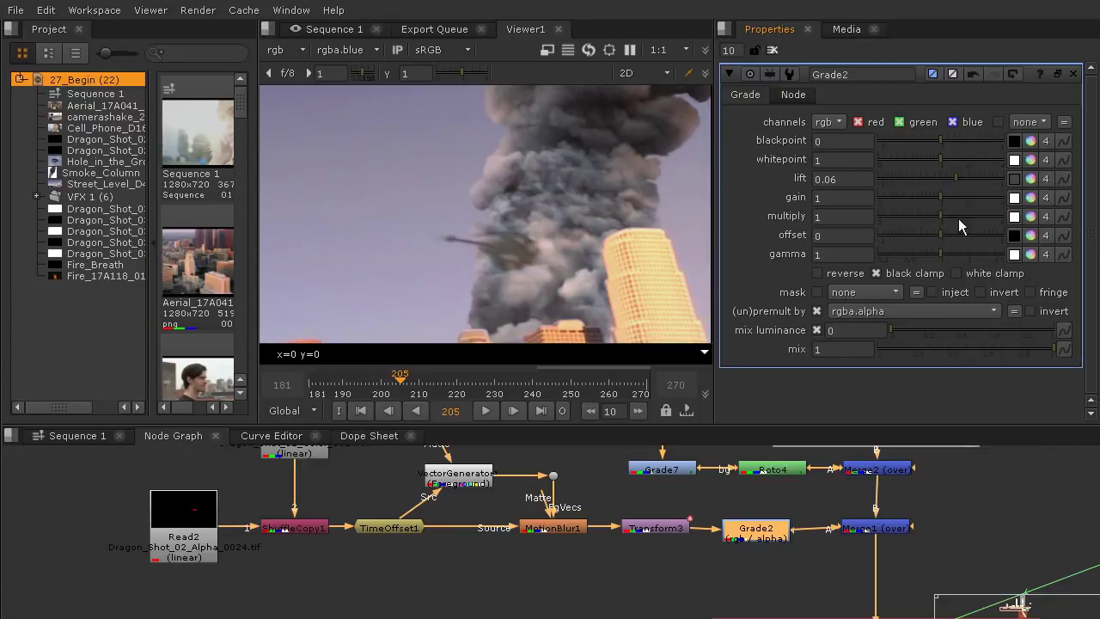
key("ctrl+z")
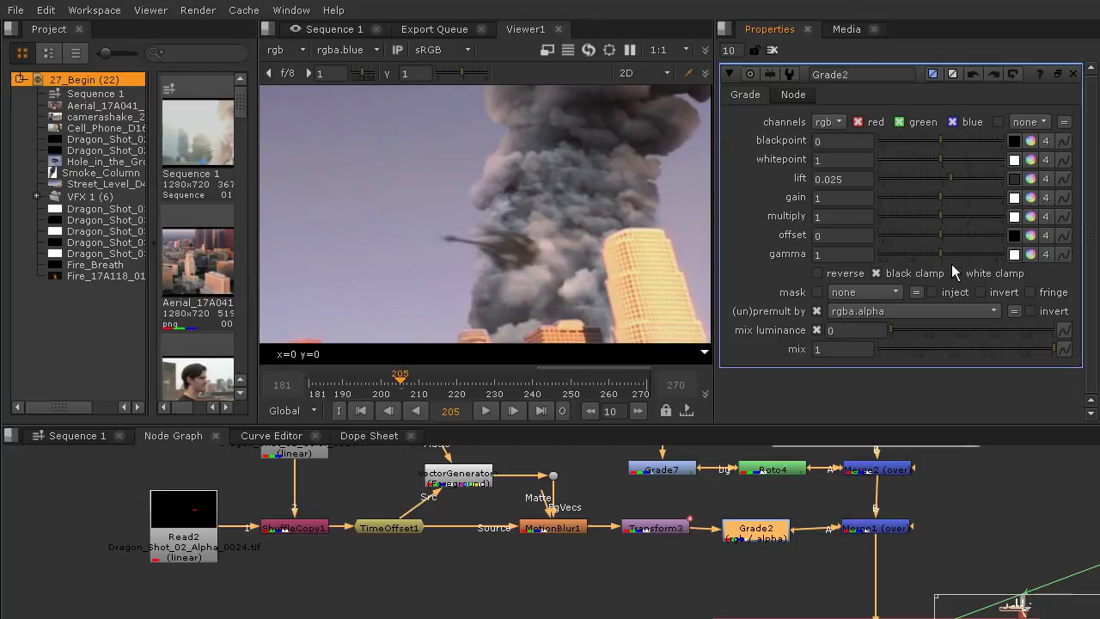
key("ctrl+z")
Step: Set keyframes for Grade2's lift, blackpoint and whitepoint at frame 205
left_click(847, 180)
right_click(848, 182)
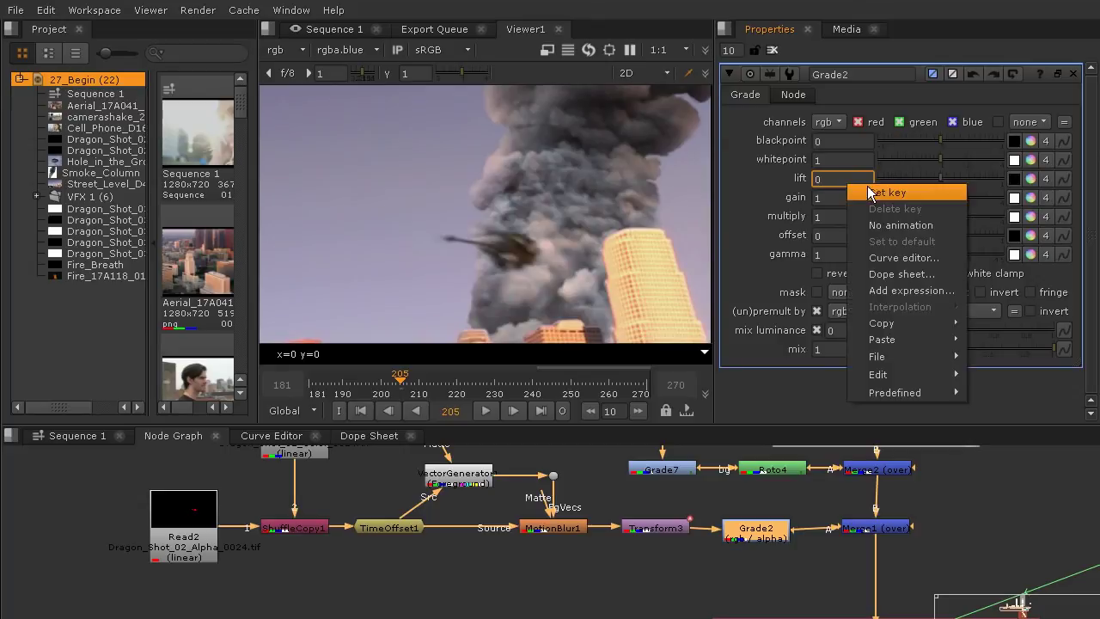
left_click(875, 187)
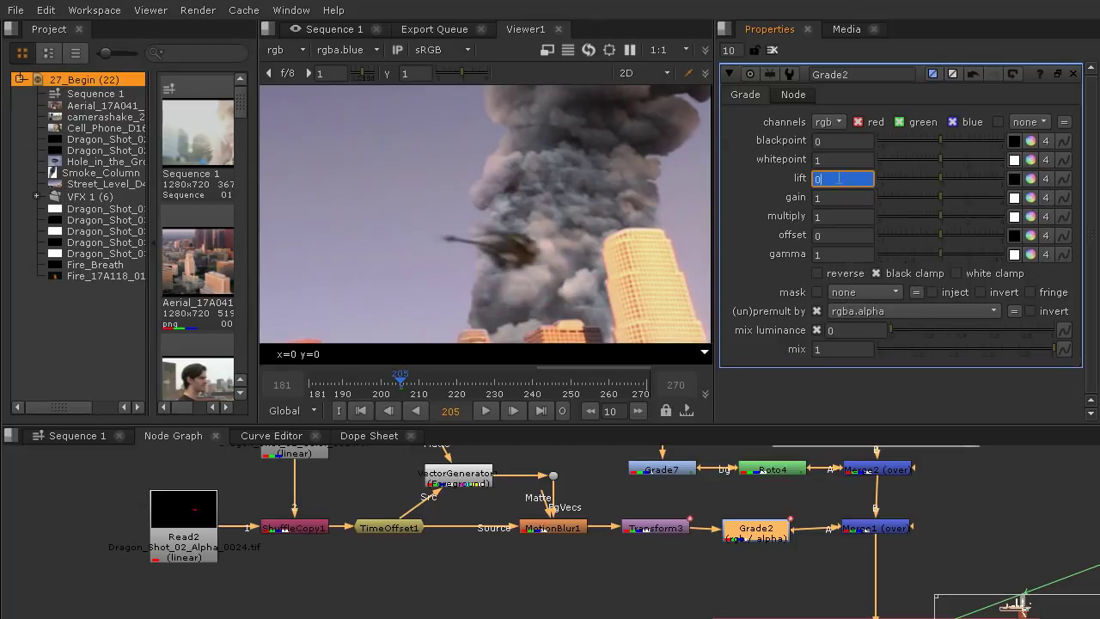
right_click(842, 147)
left_click(882, 155)
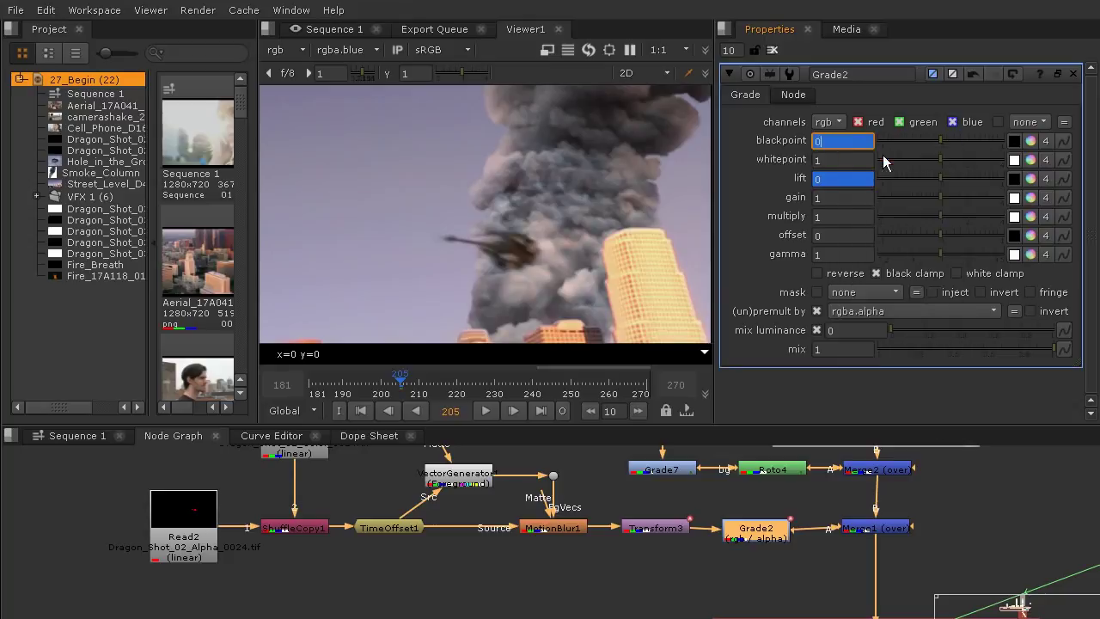
right_click(834, 160)
left_click(868, 166)
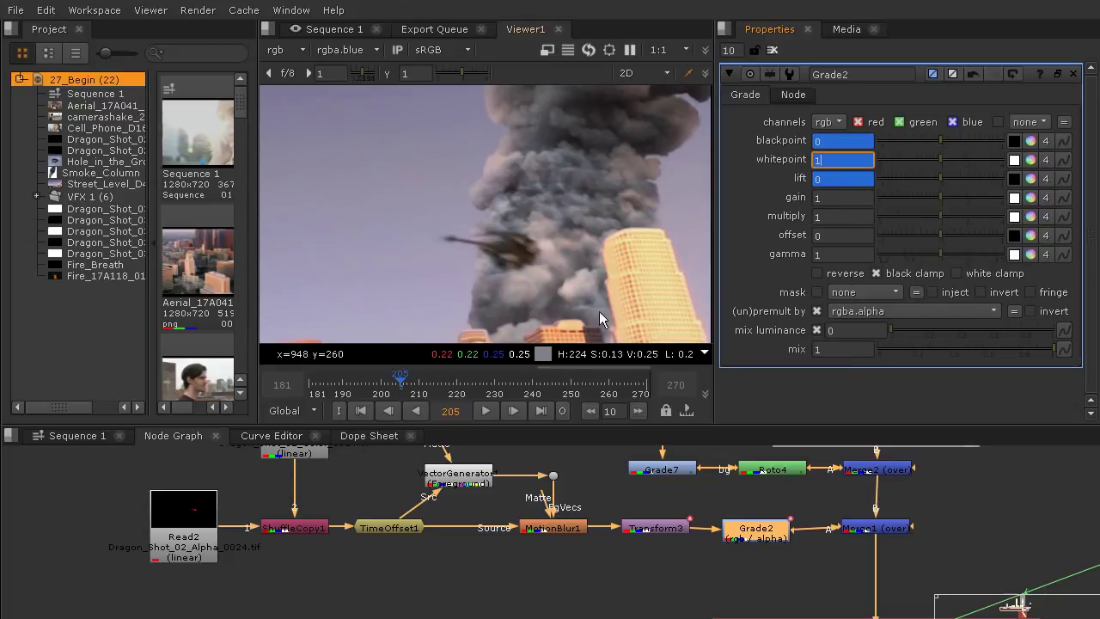
Step: At frame 270, set blackpoint to red 0.02 and blue -0.02, whitepoint to red 1.125 and blue 0.875, and lift to 0.1
left_click_drag(632, 388, 649, 395)
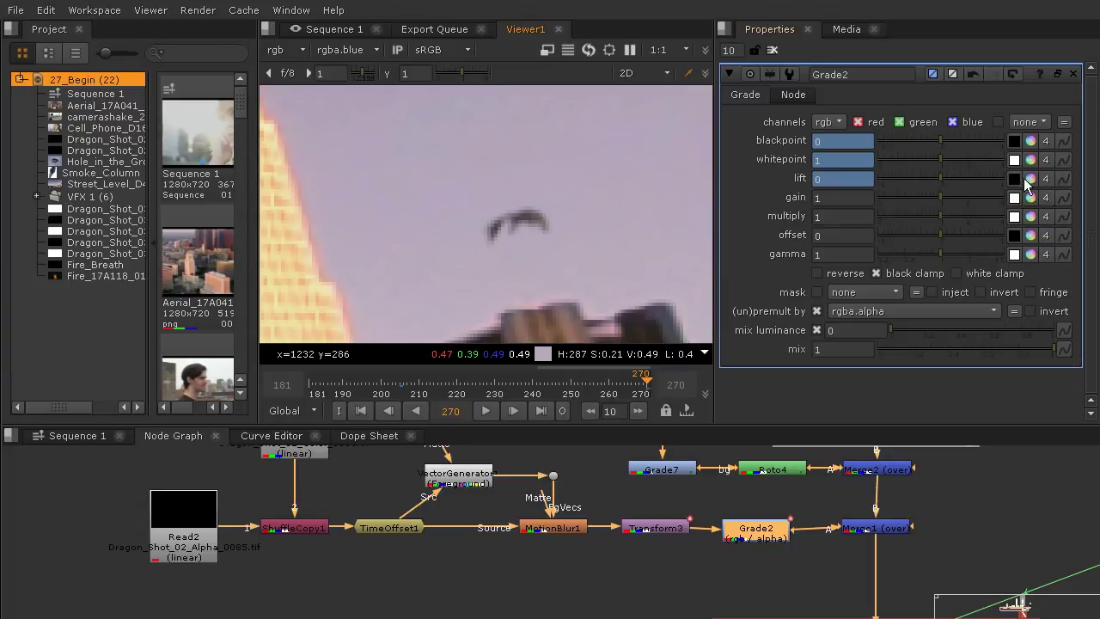
left_click(1031, 141)
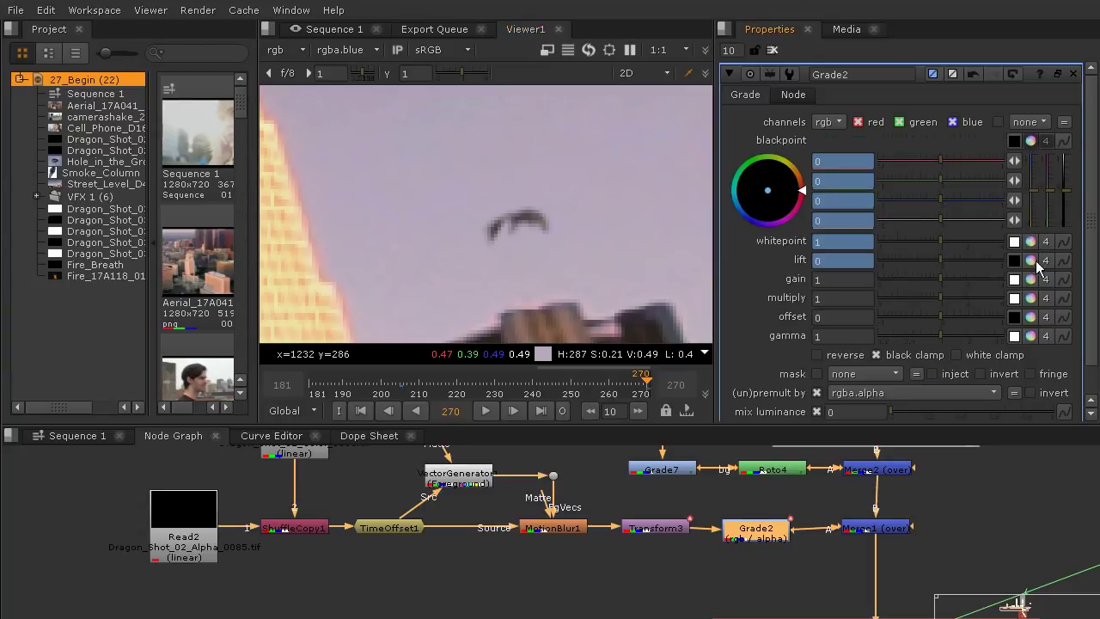
left_click(1030, 242)
left_click_drag(1034, 190, 1034, 196)
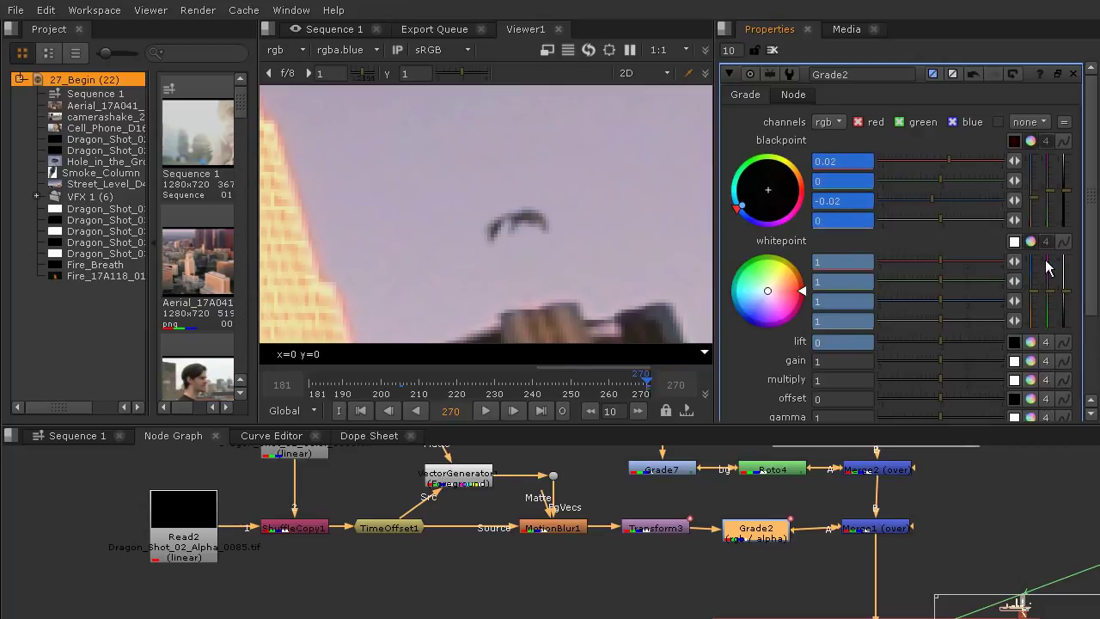
mouse_move(1032, 291)
left_mouse_down()
mouse_move(1037, 318)
mouse_move(1034, 275)
mouse_move(1038, 299)
left_mouse_up()
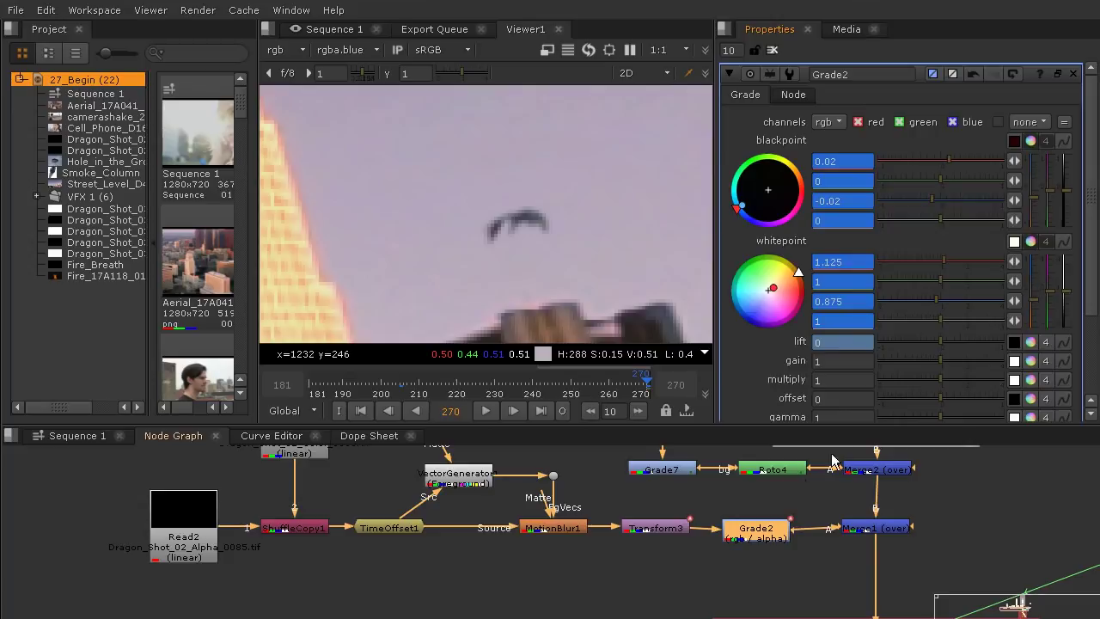
left_click_drag(940, 343, 961, 342)
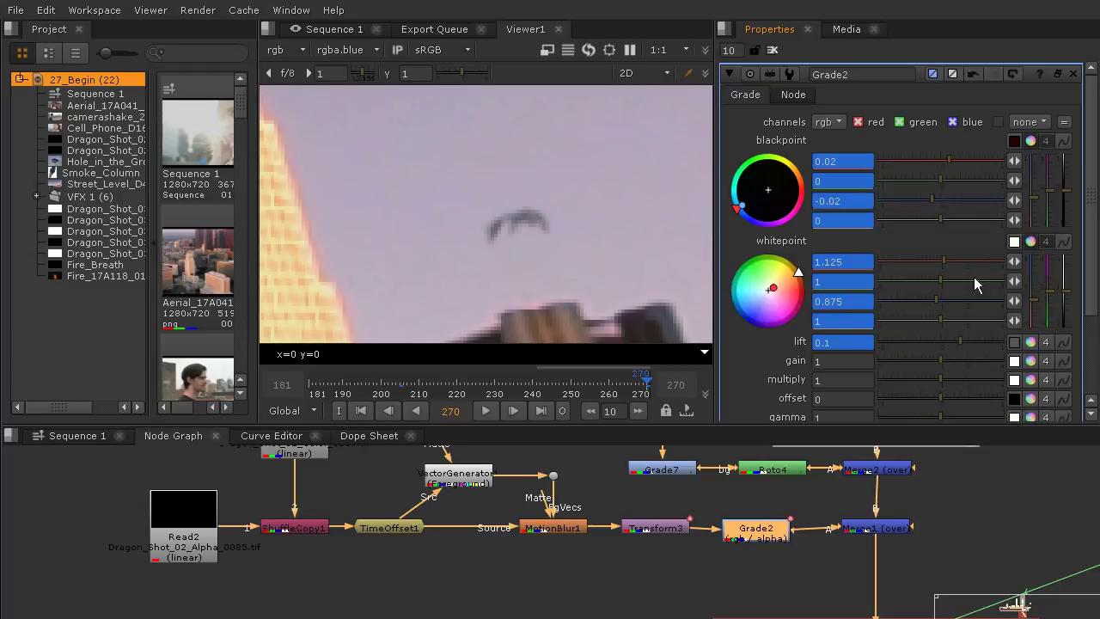
Step: Check the graded dragon against the buildings at frame 233, and nudge Grade2 into line between Transform3 and Merge1
scroll(506, 328, "down", 5)
middle_click_drag(477, 198, 604, 202)
left_click(506, 379)
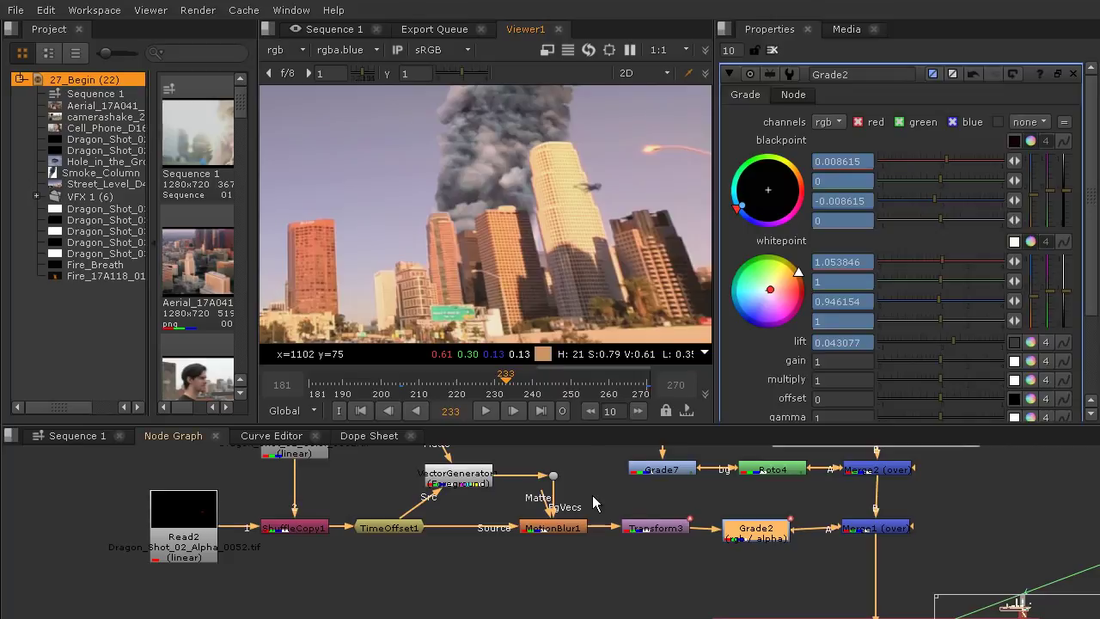
left_click_drag(765, 540, 768, 536)
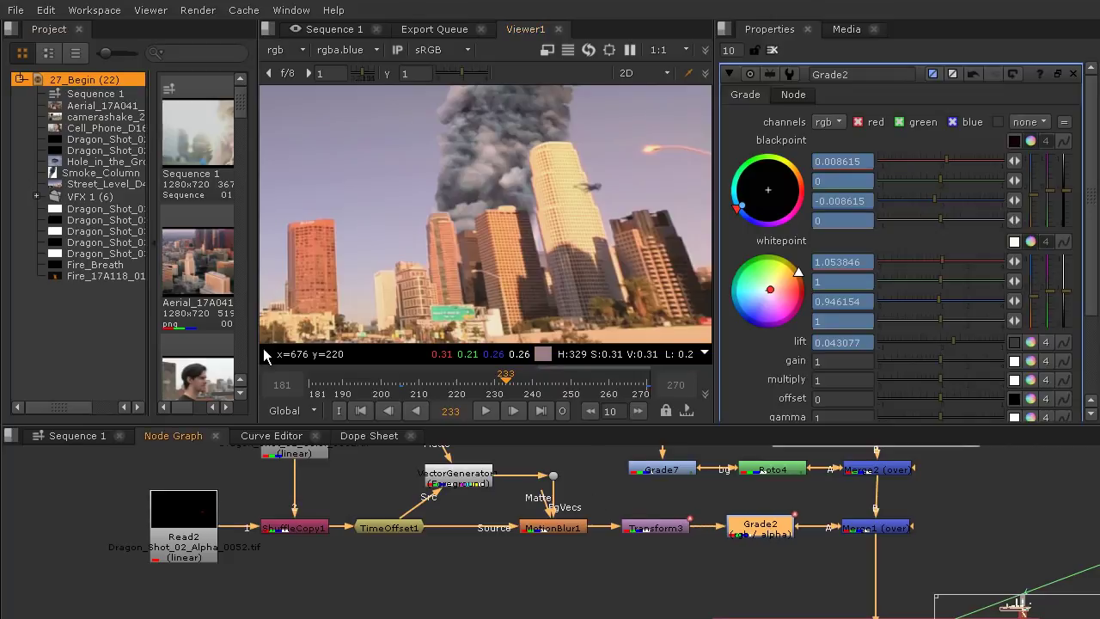
scroll(429, 232, "down", 3)
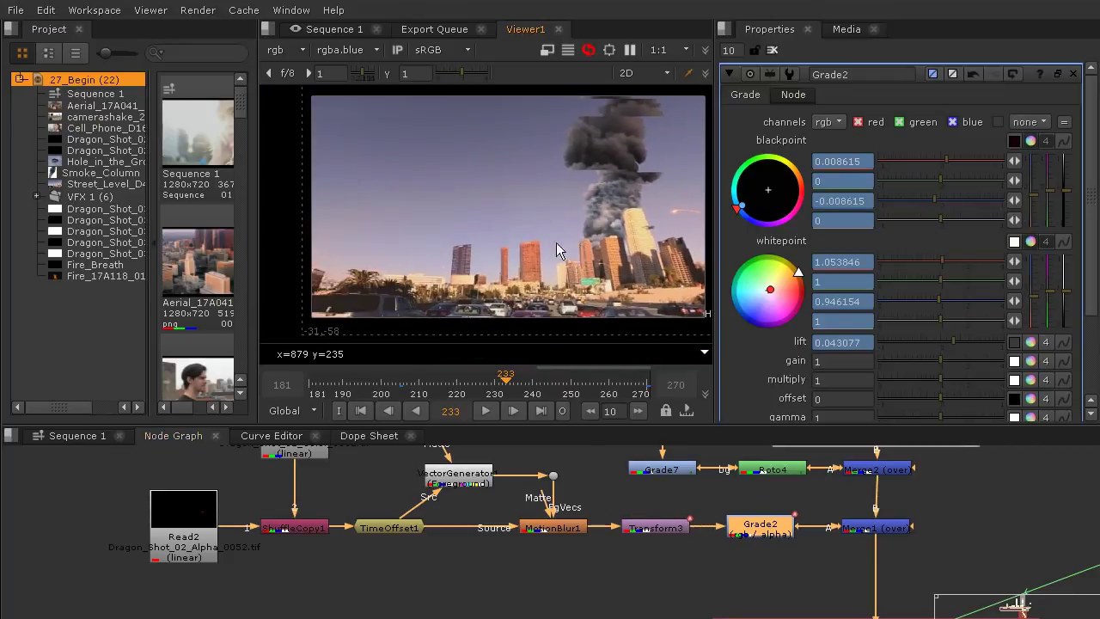
Step: Add a Merge node and insert it below Merge1, above the Street_Level_D47_4_233_Render backdrop
scroll(812, 539, "down", 4)
scroll(812, 539, "up", 5)
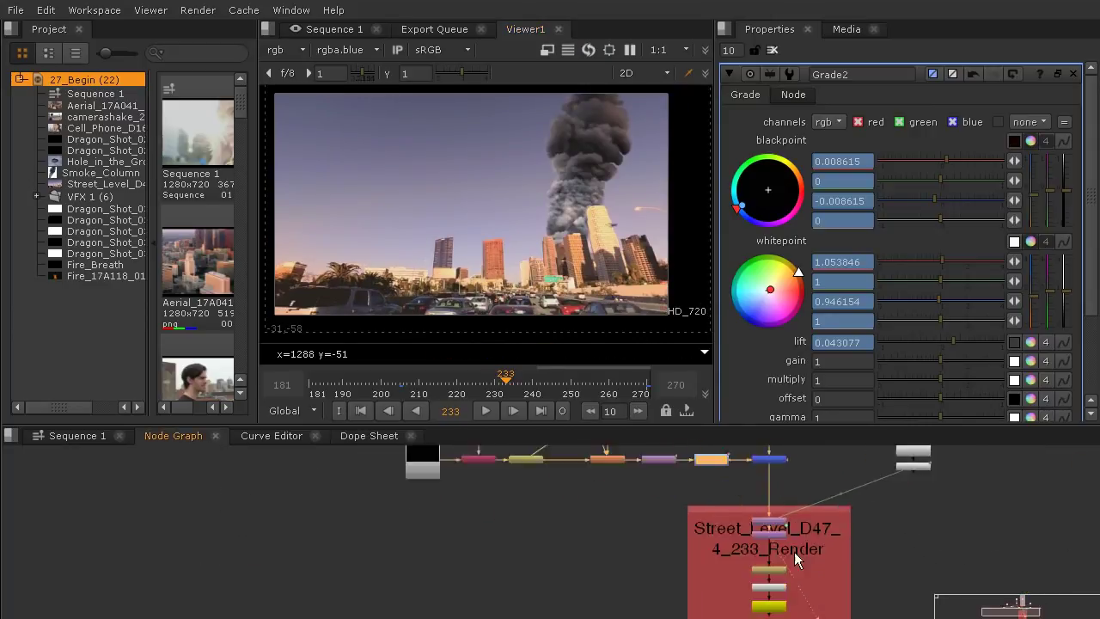
scroll(864, 537, "down", 3)
scroll(713, 538, "up", 3)
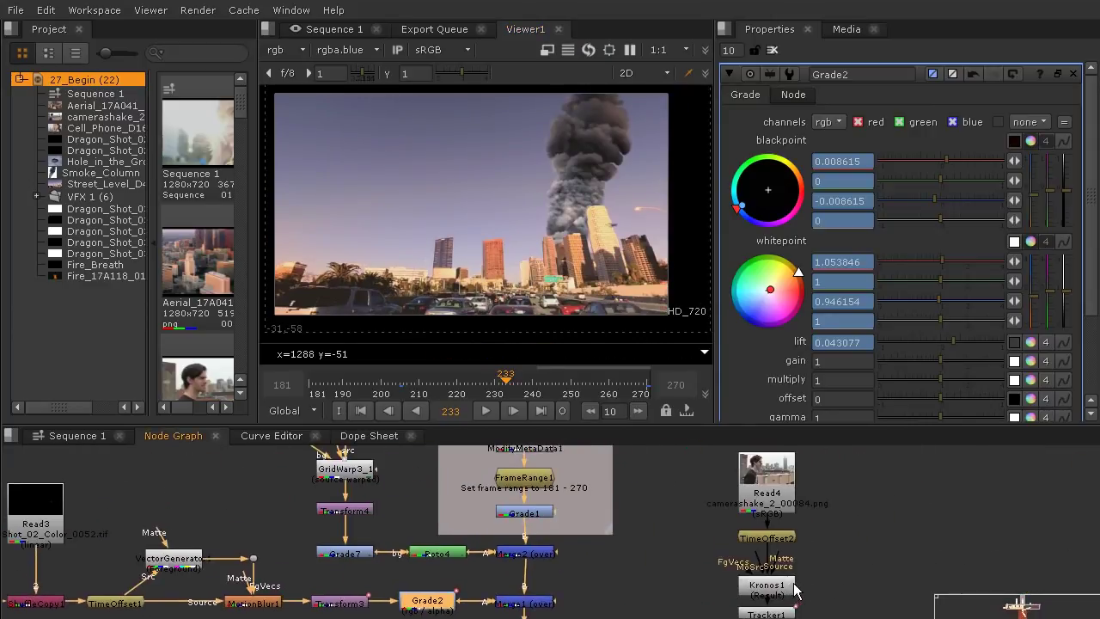
middle_click_drag(695, 533, 858, 457)
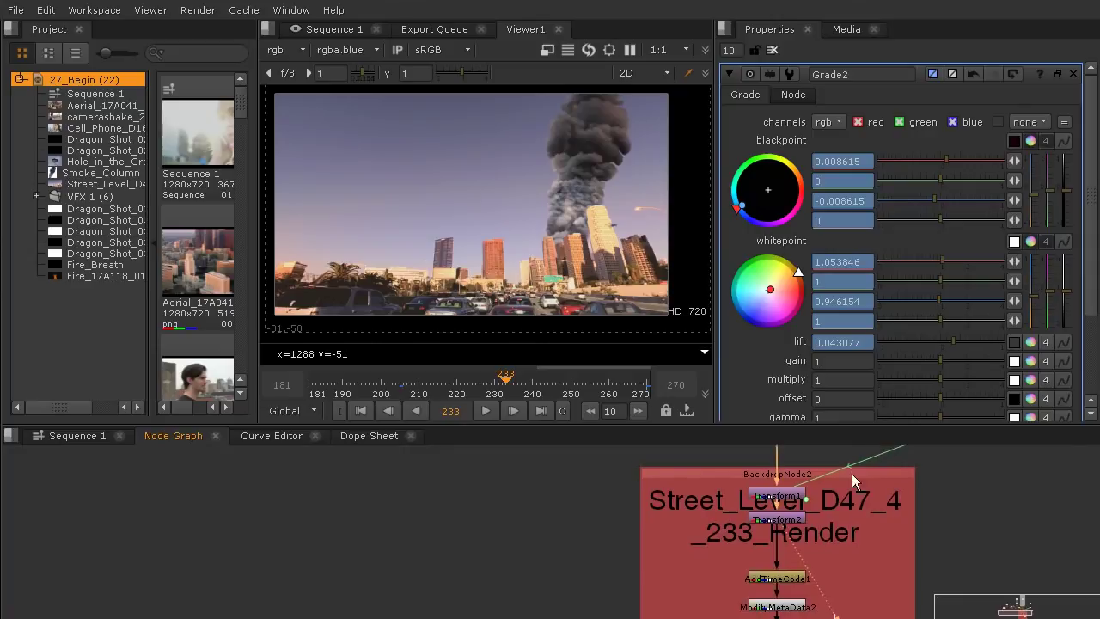
middle_click_drag(842, 495, 845, 591)
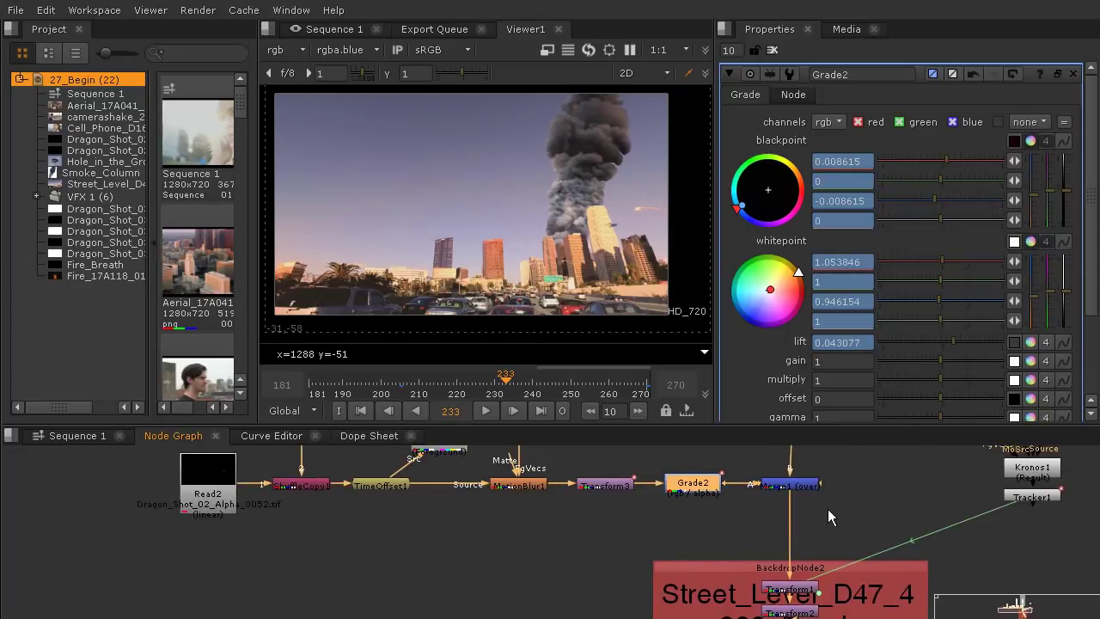
left_click(827, 509)
key("Tab")
type("mer")
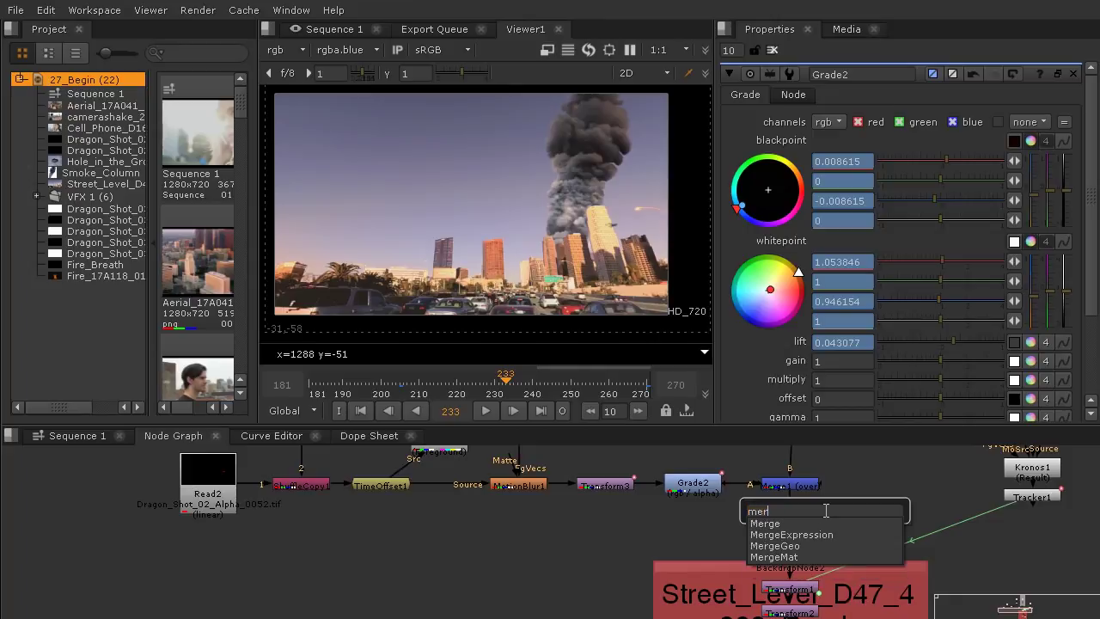
key("Return")
left_click_drag(827, 514, 789, 541)
Step: Add a Noise node and connect it to the A input of the new Merge
left_click(703, 540)
key("Tab")
type("noi")
key("Return")
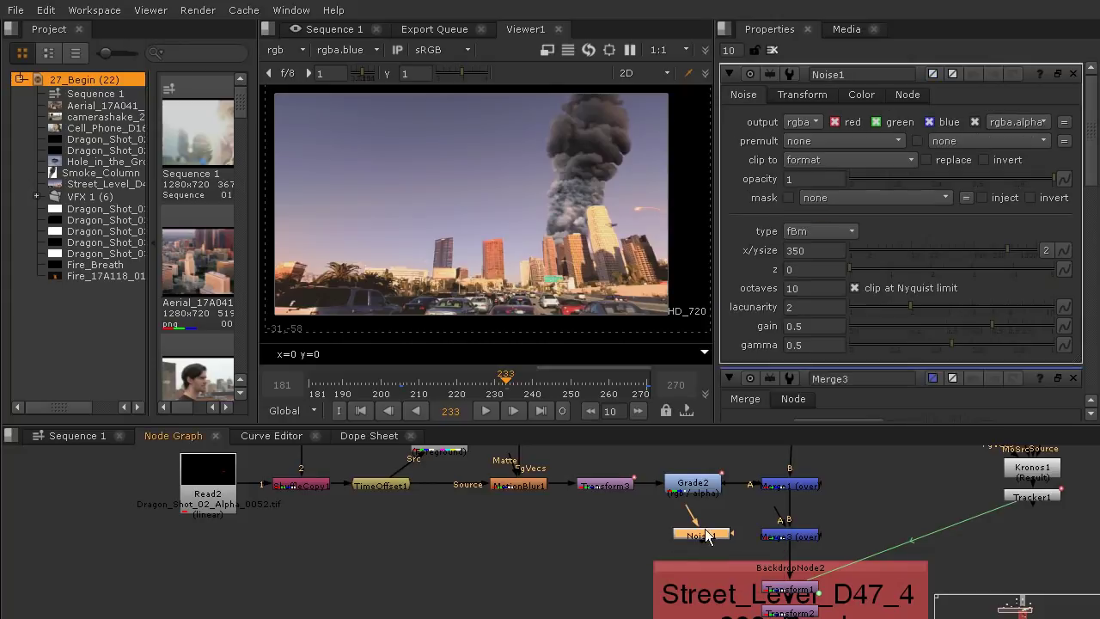
left_click_drag(645, 548, 679, 540)
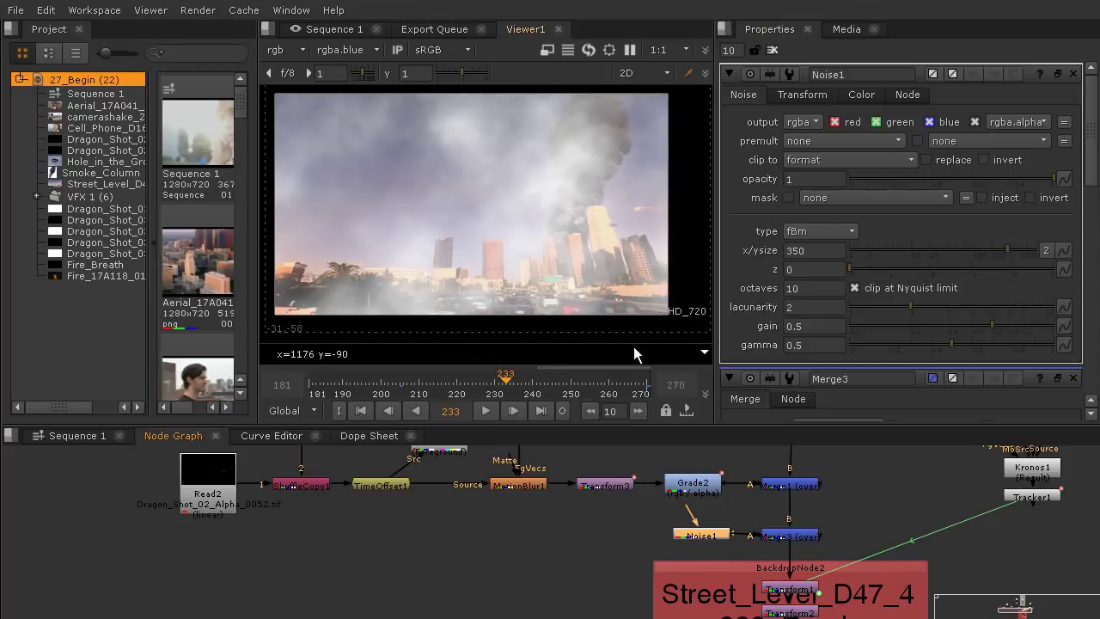
Step: Enlarge the viewer area, move the Noise node away from the new Merge, and insert a Roto node between them
left_click_drag(731, 423, 731, 496)
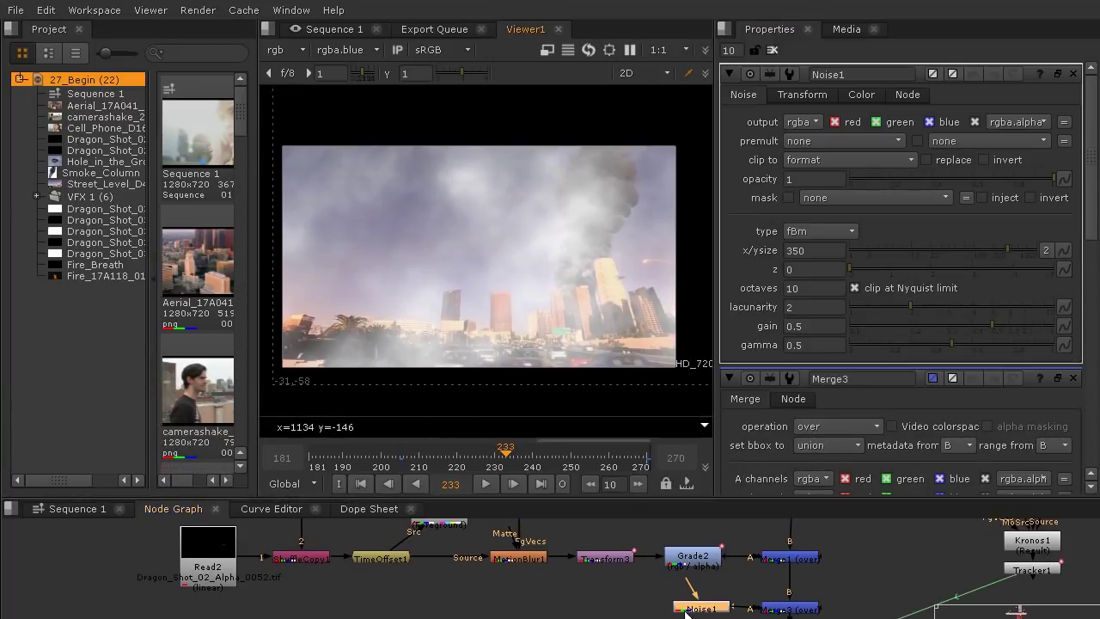
left_click_drag(697, 611, 648, 612)
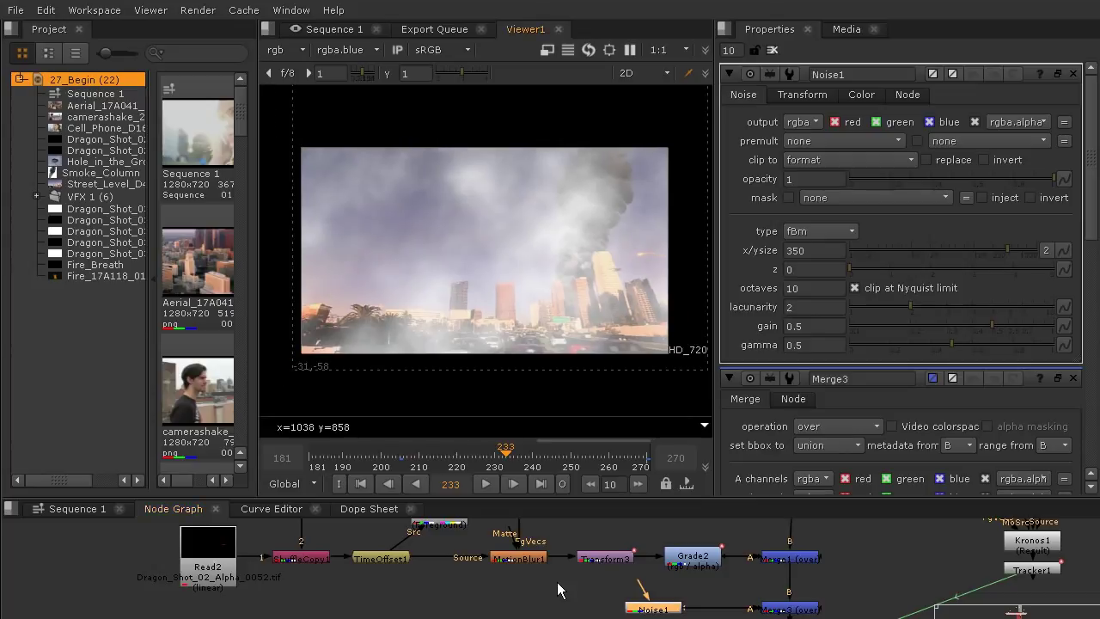
left_click(526, 591)
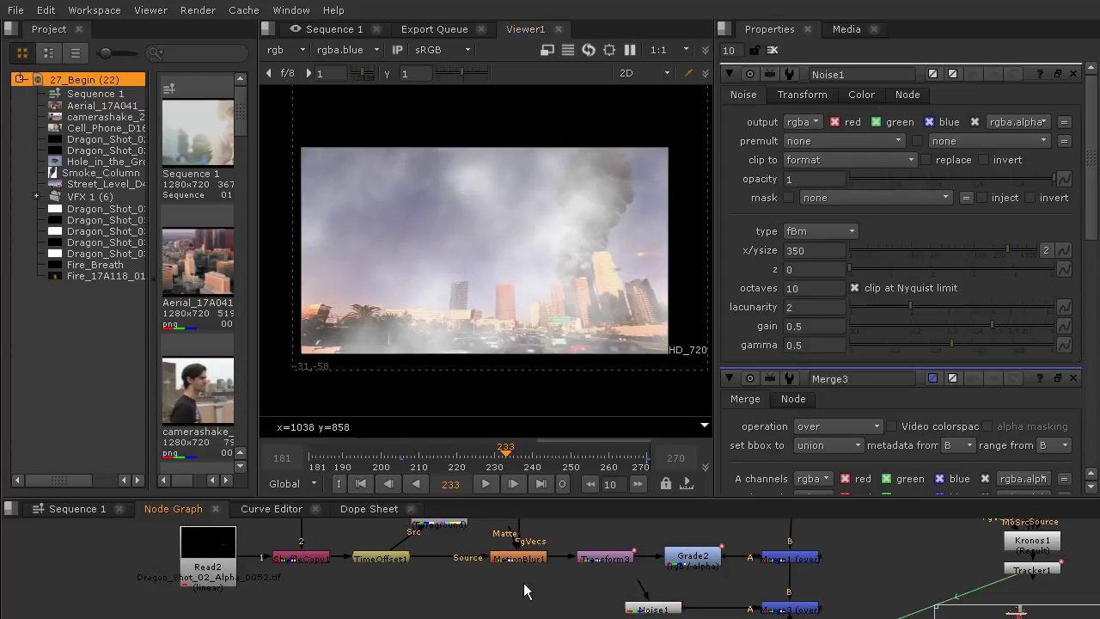
key("r")
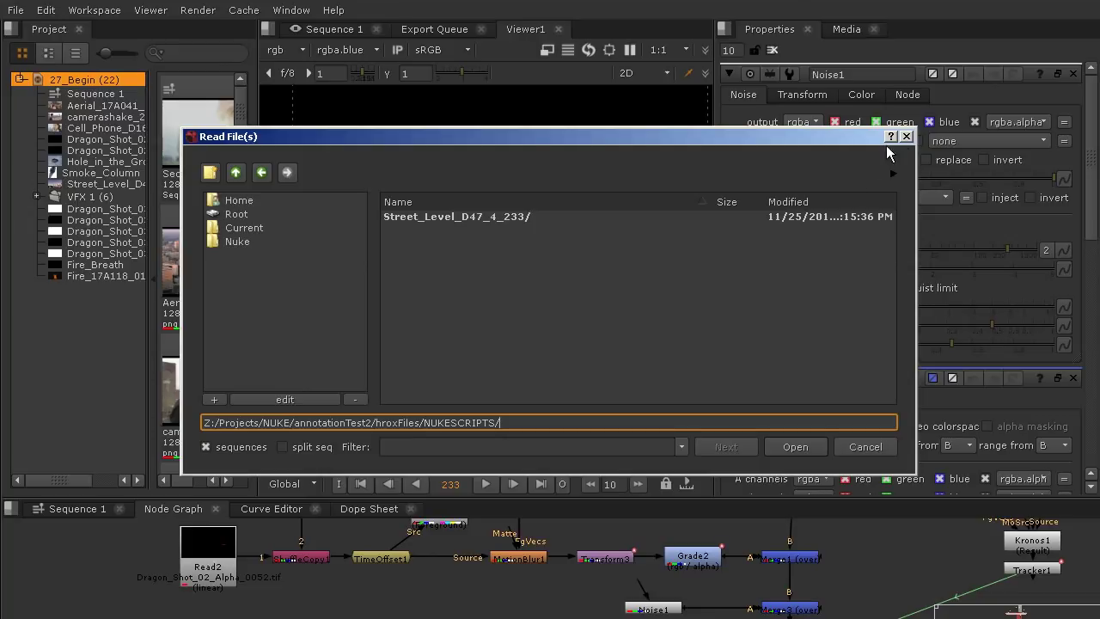
left_click(894, 135)
key("Tab")
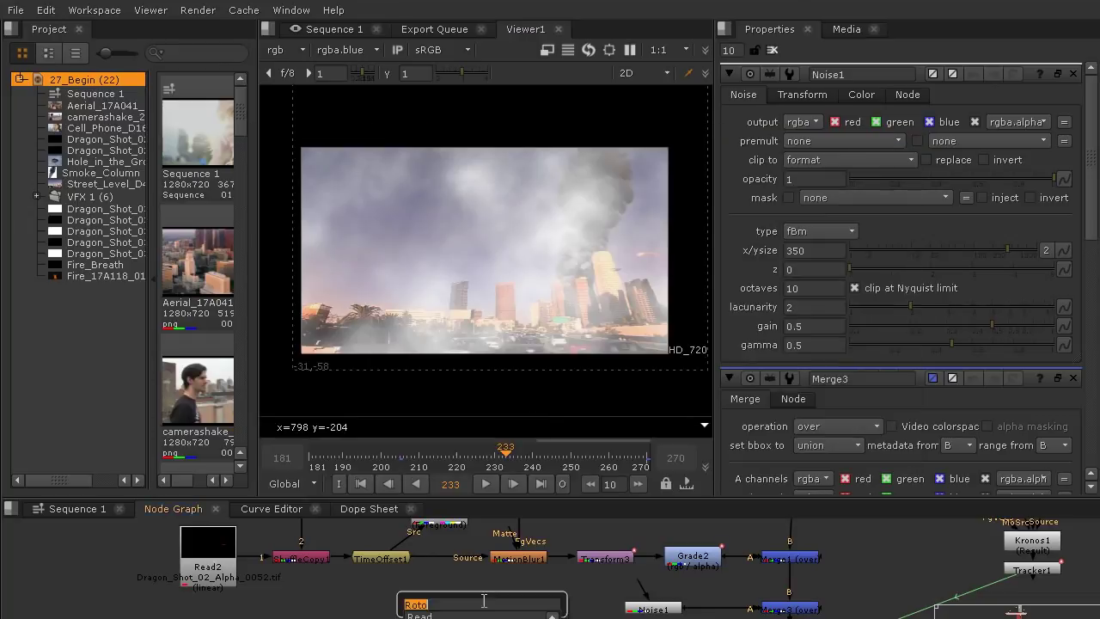
key("Return")
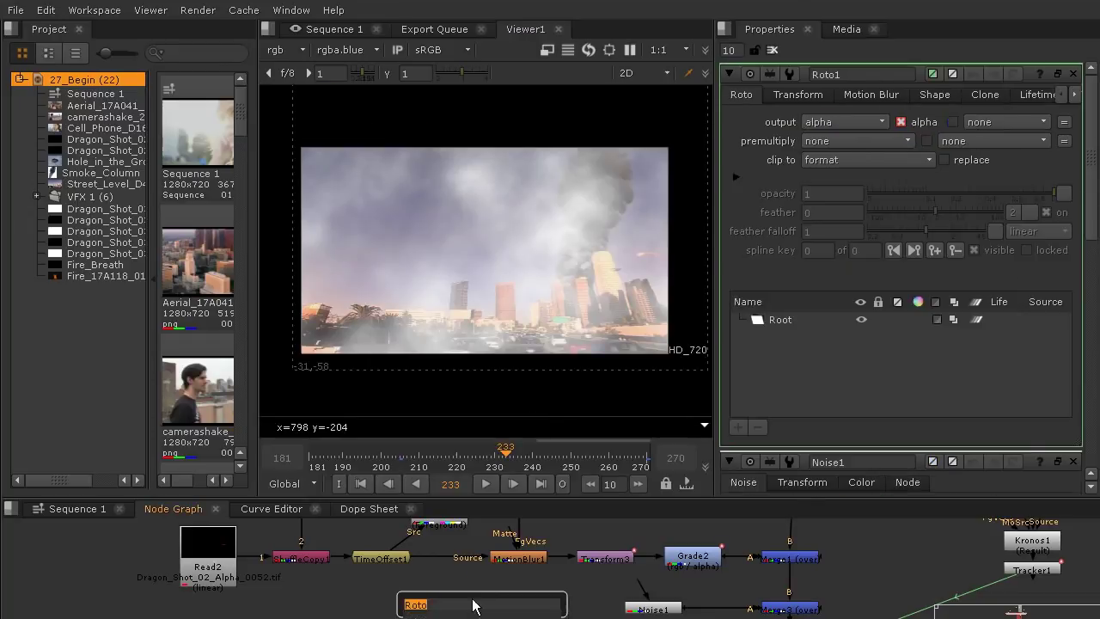
left_click_drag(480, 604, 716, 609)
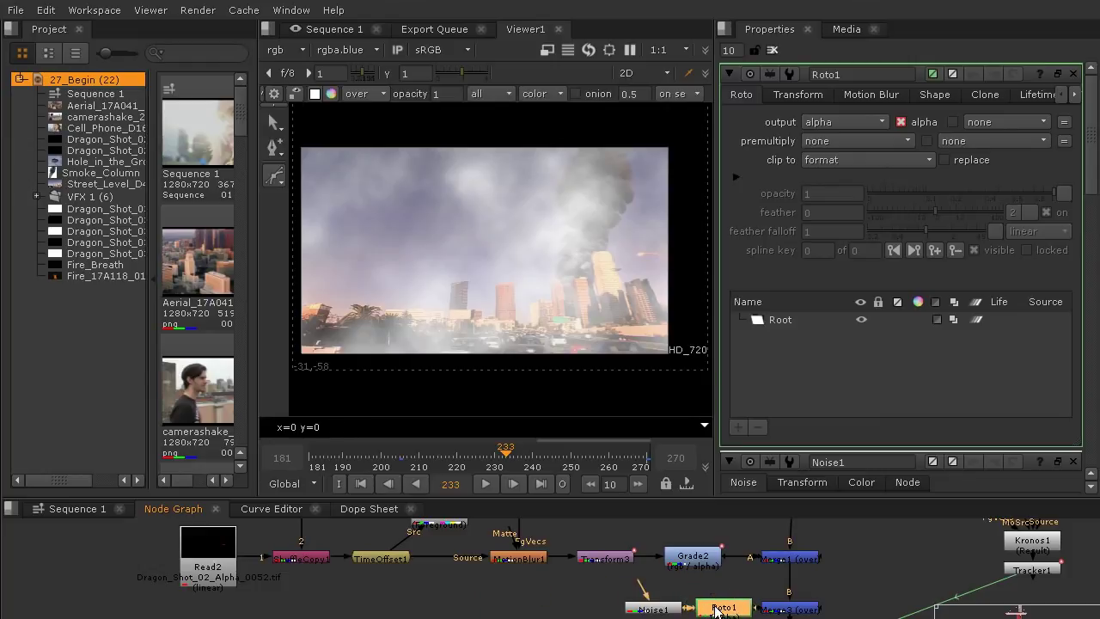
Step: Draw a closed Bezier shape on the Roto node around the lower skyline and street, extending past the image's side and bottom edges
left_click(277, 177)
left_click(309, 174)
left_click(688, 300)
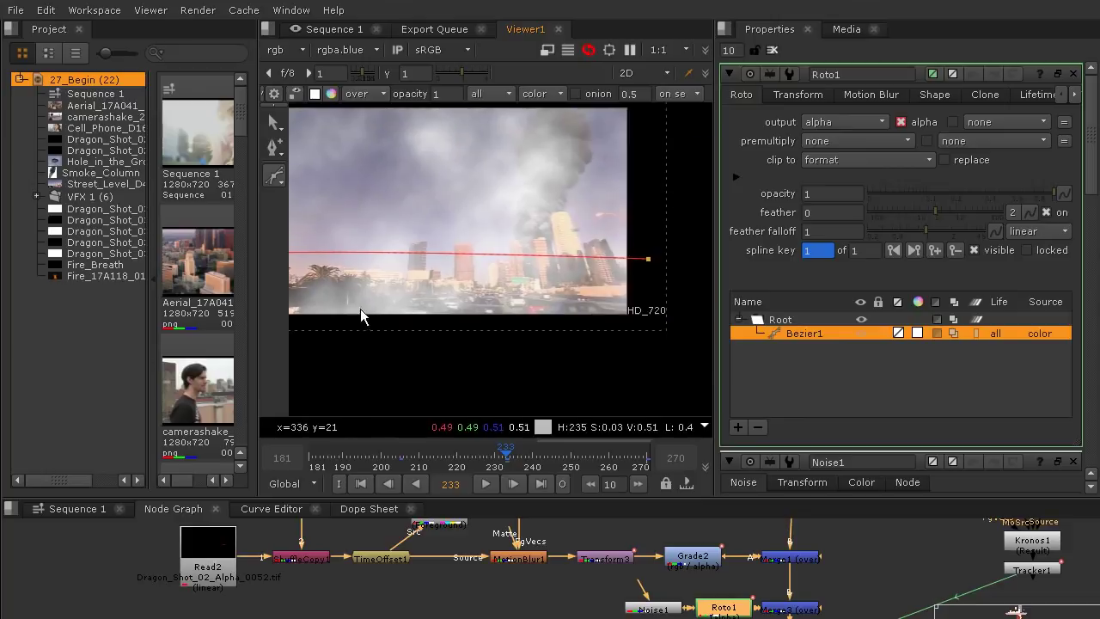
middle_click_drag(373, 330, 462, 295)
left_click_drag(356, 329, 420, 338)
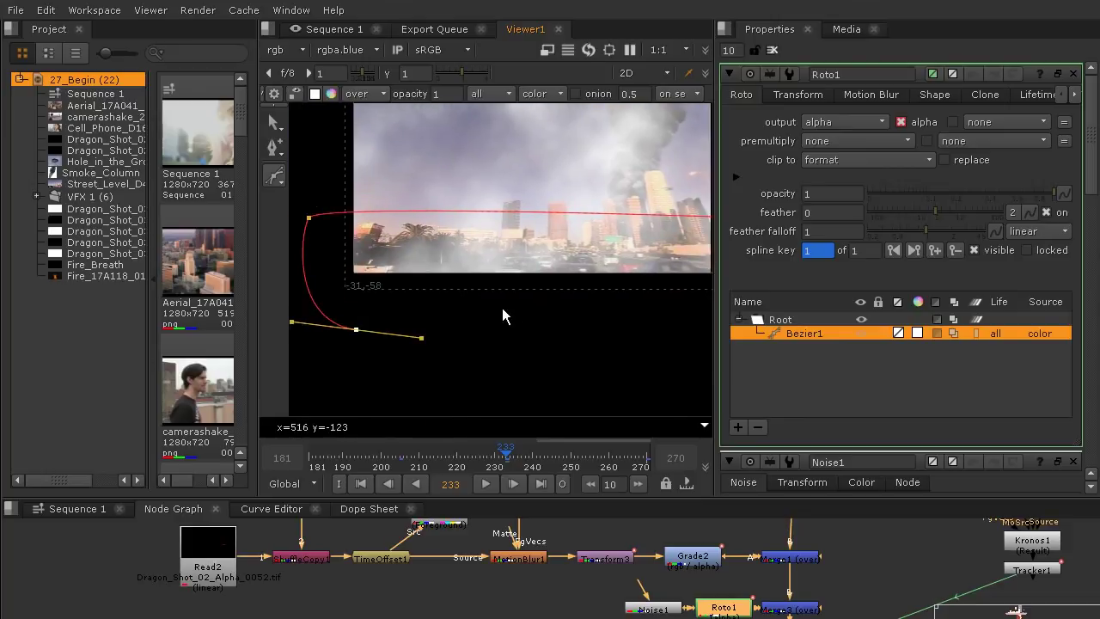
middle_click_drag(518, 301, 315, 325)
key("q")
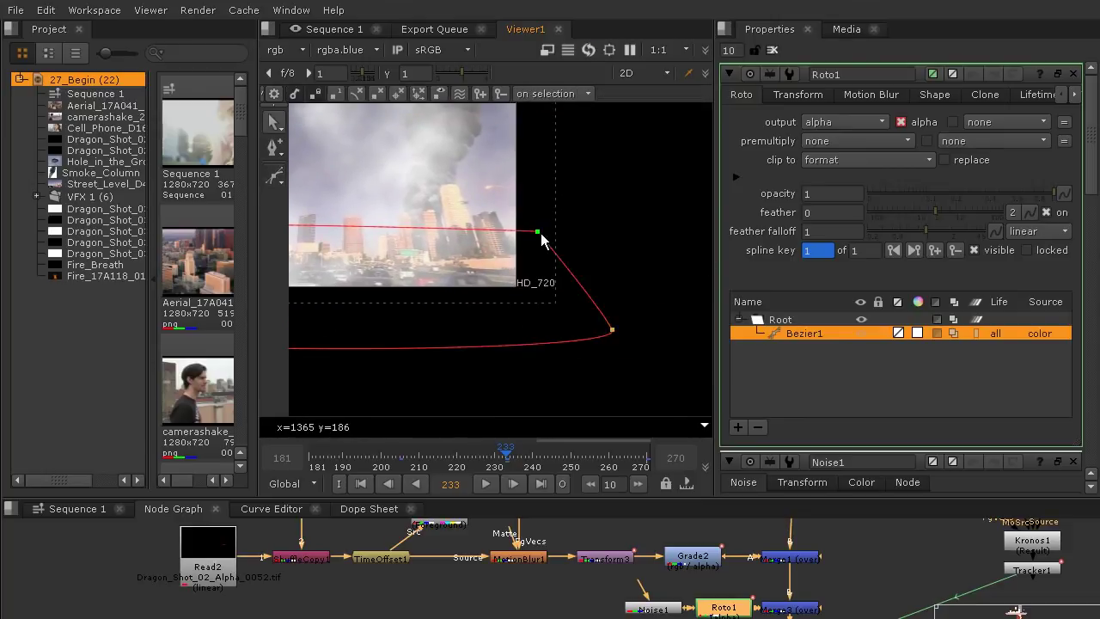
Step: Set the Roto node's output to rgba and reduce the Bezier shape's colour to 0 in every channel, including alpha
scroll(541, 239, "up", 4)
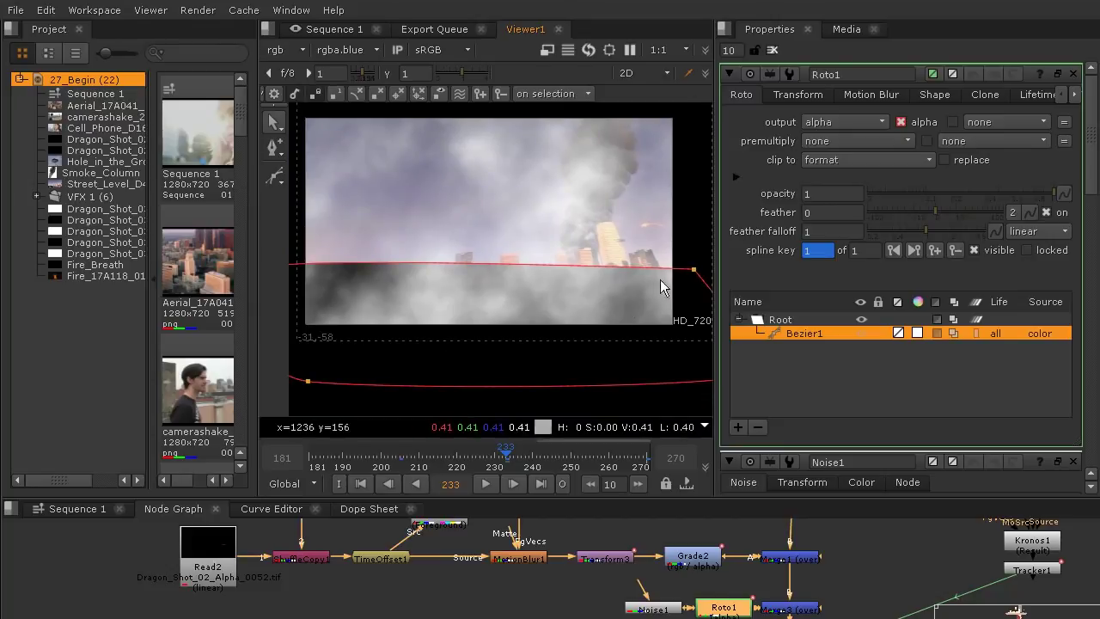
scroll(550, 285, "down", 1)
left_click(841, 122)
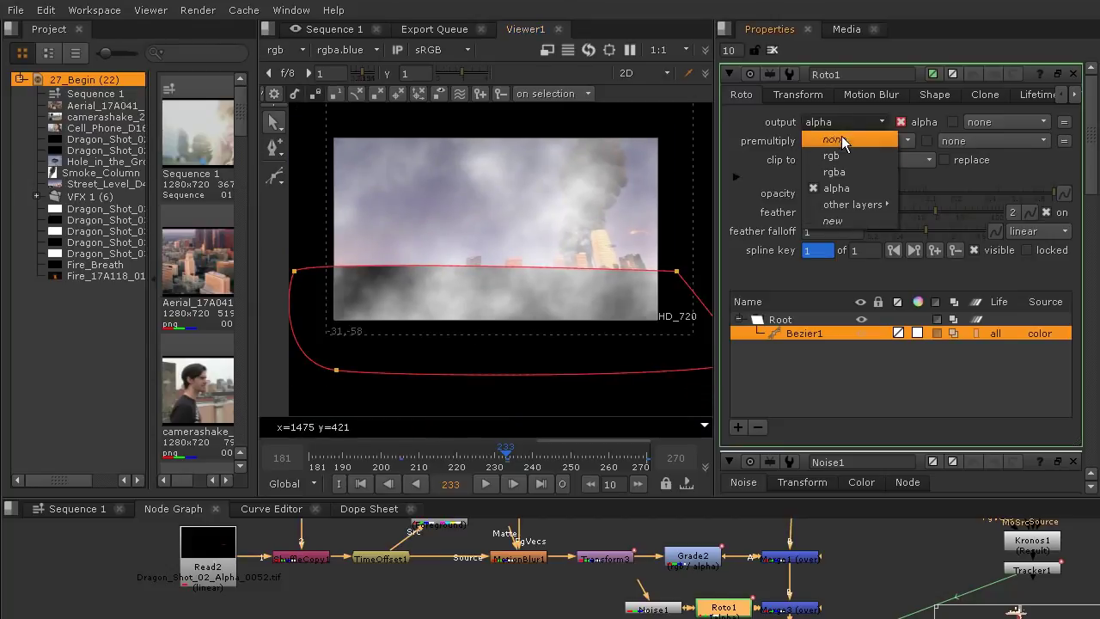
left_click(844, 171)
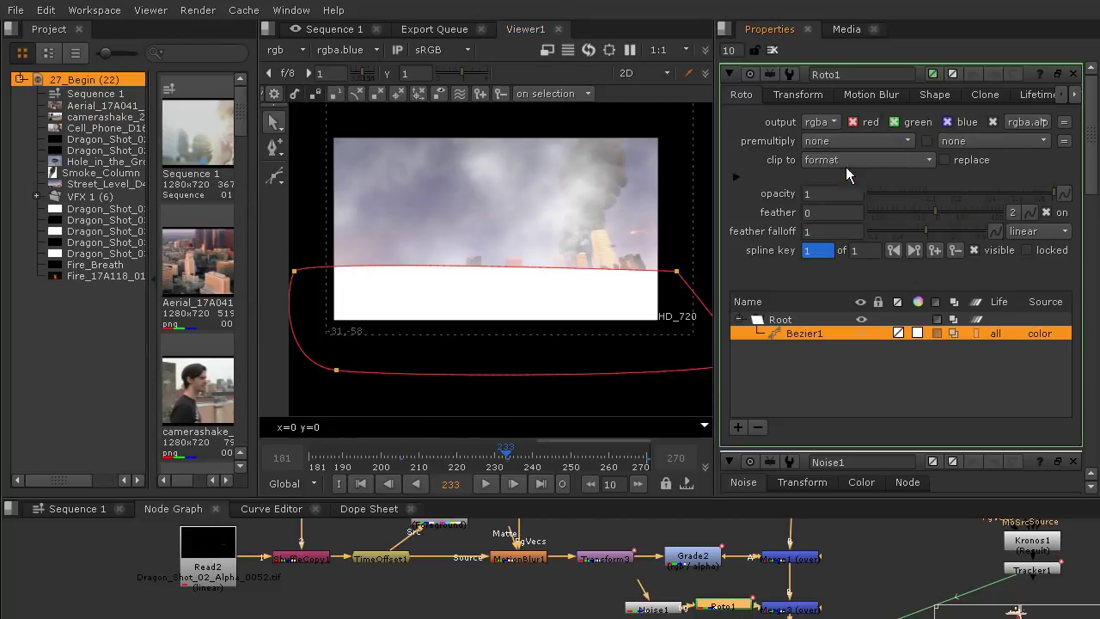
left_click(917, 333)
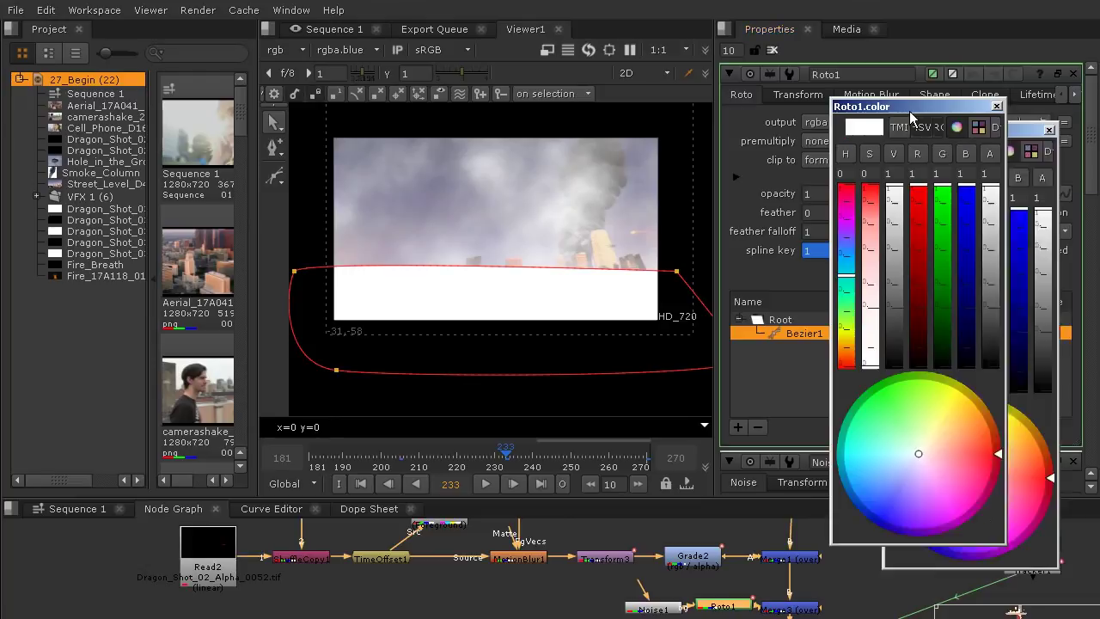
left_click_drag(836, 163, 834, 362)
left_click_drag(929, 163, 937, 381)
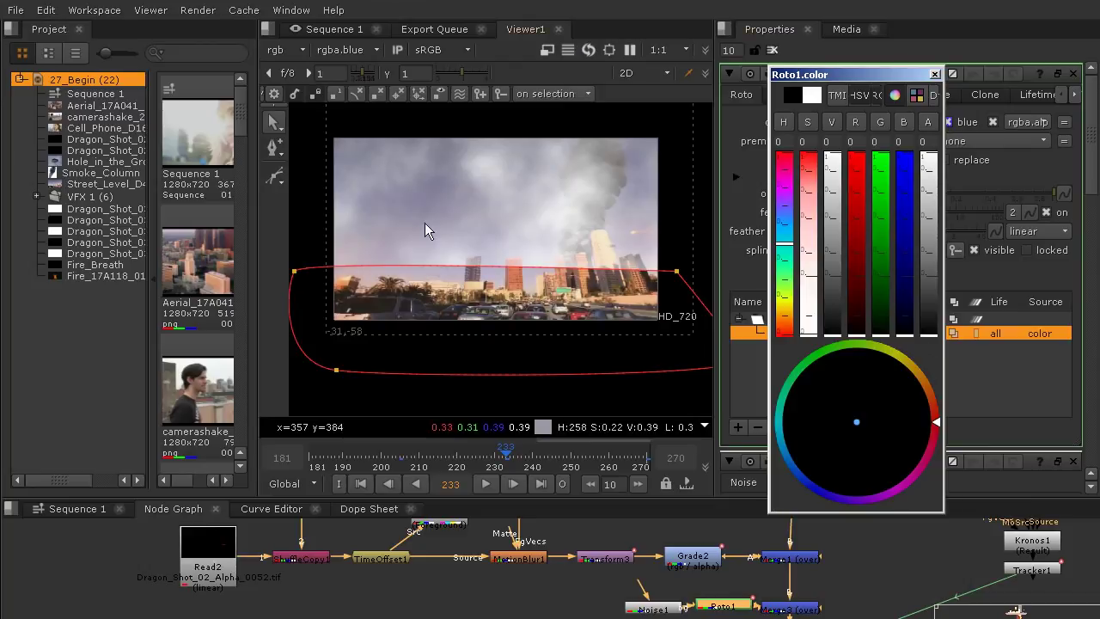
left_click(936, 74)
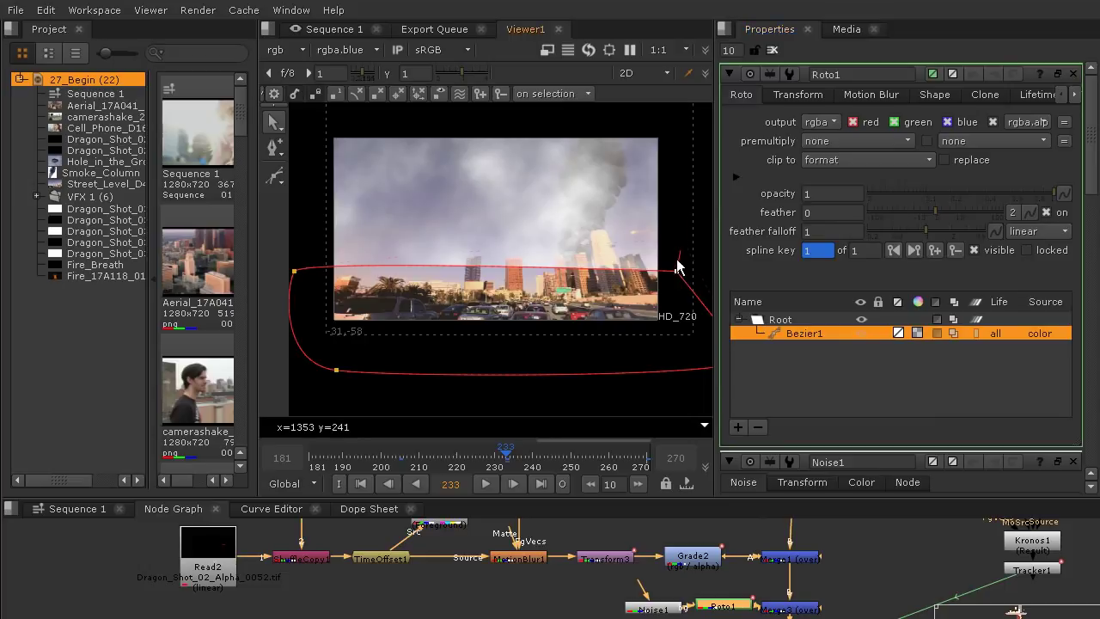
Step: Feather the Bezier's upper edge upward over the skyline, lower its two upper corner points to street level, and clear the open node properties
left_click_drag(677, 272, 685, 224, "ctrl")
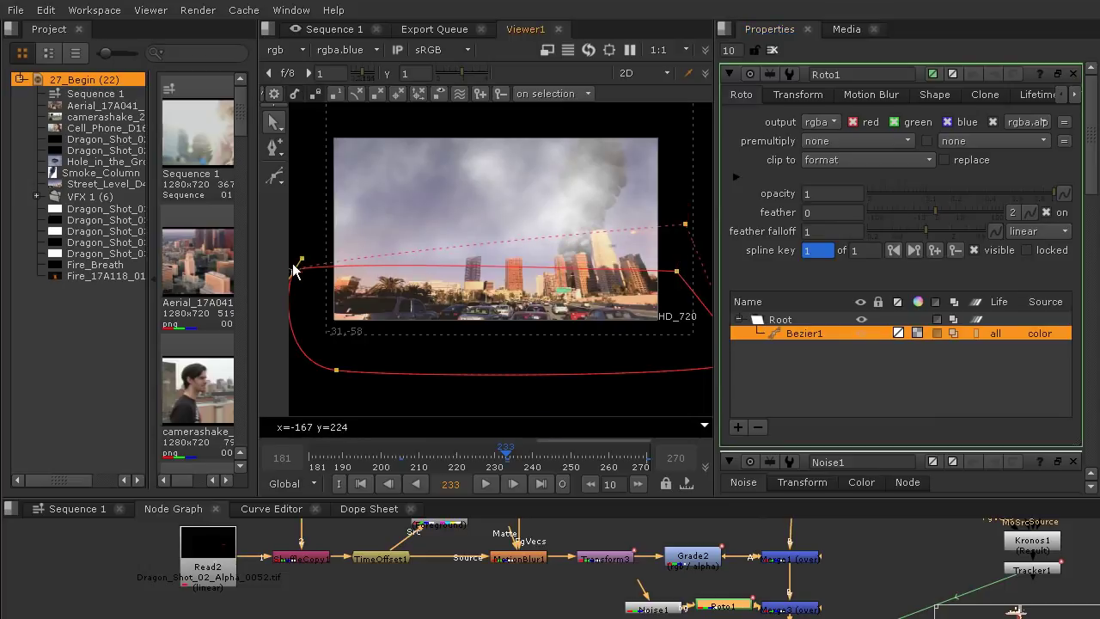
left_click_drag(295, 270, 312, 300)
left_click_drag(677, 272, 683, 302)
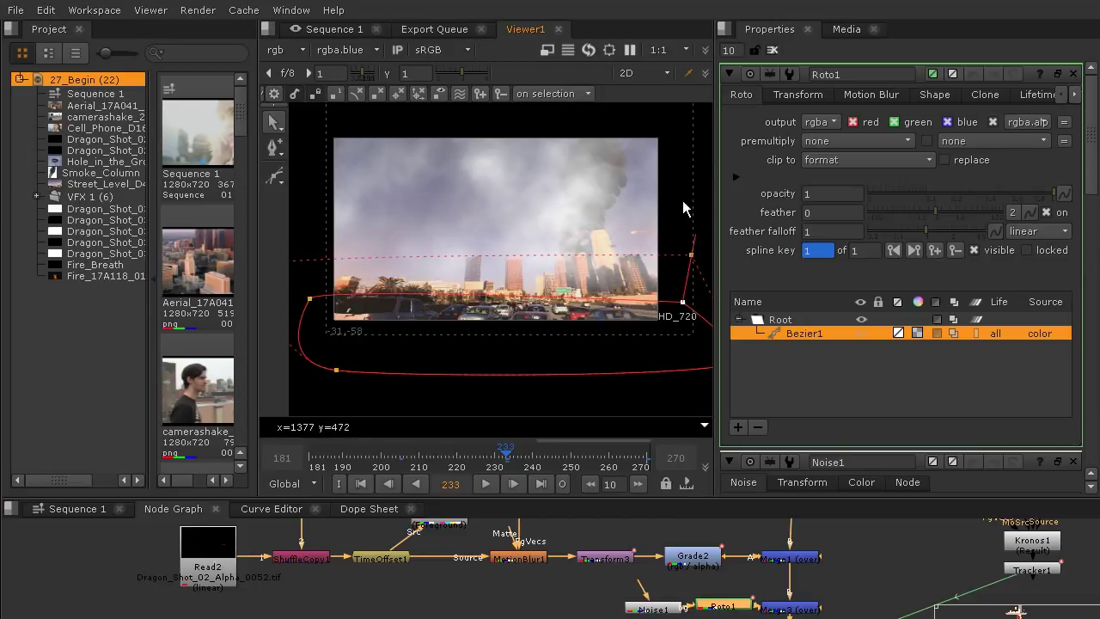
left_click(772, 50)
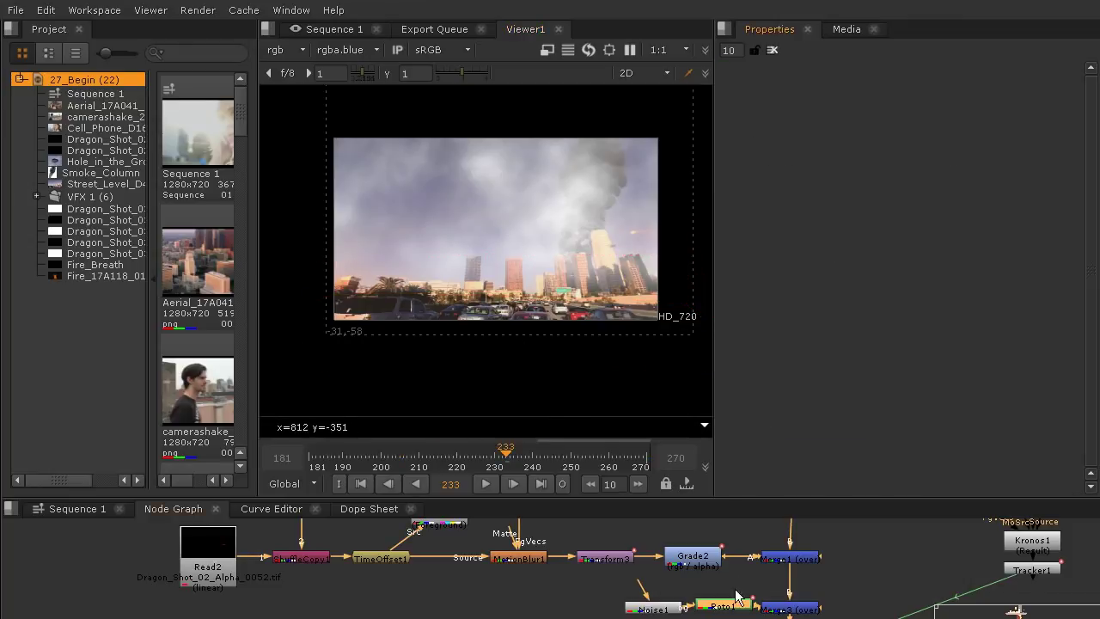
Step: Shift the Noise and Roto nodes further from Merge3, and set Merge3's mix to 0.57
left_click_drag(685, 610, 663, 611)
left_click(641, 611)
double_click(756, 612)
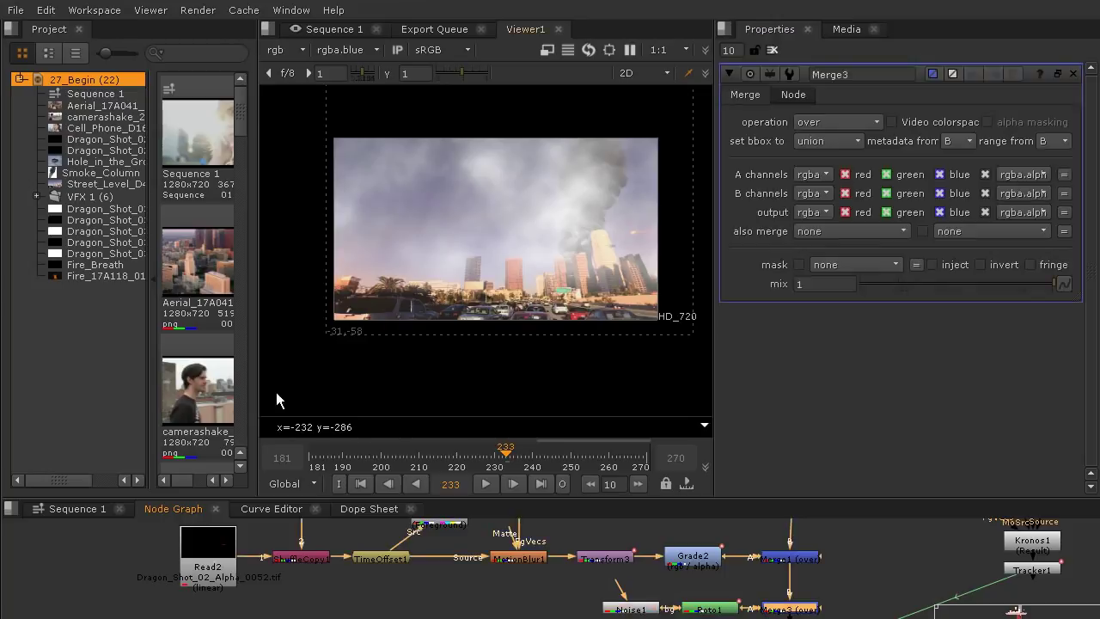
left_click(971, 287)
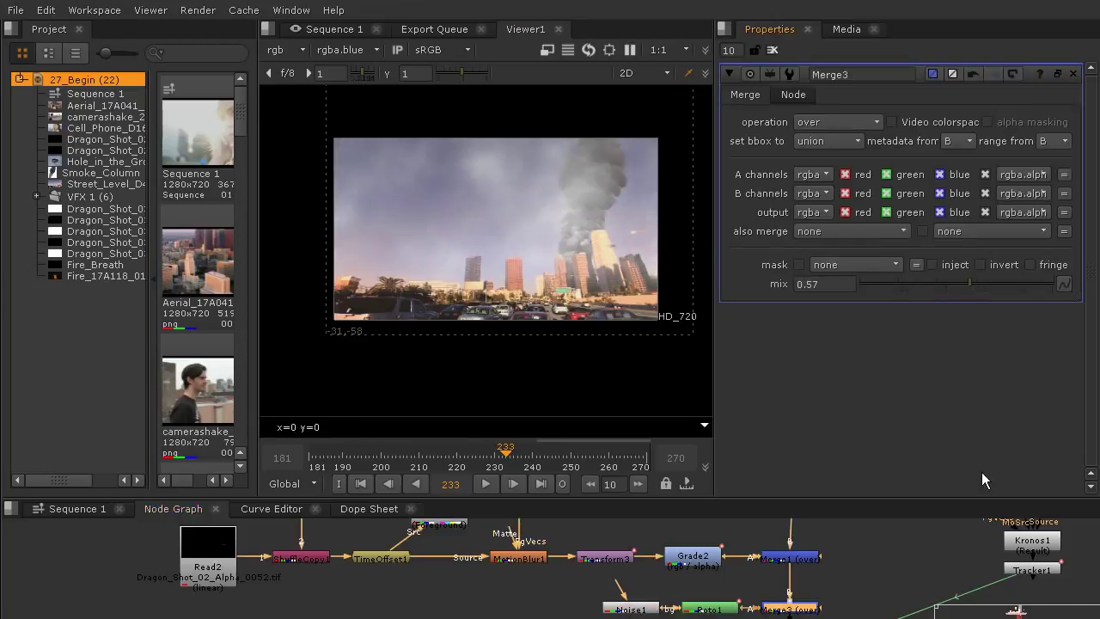
left_click(1074, 74)
Step: Animate Noise1's z value with keys of 0 at frame 181 and 0.75 at frame 270
double_click(631, 609)
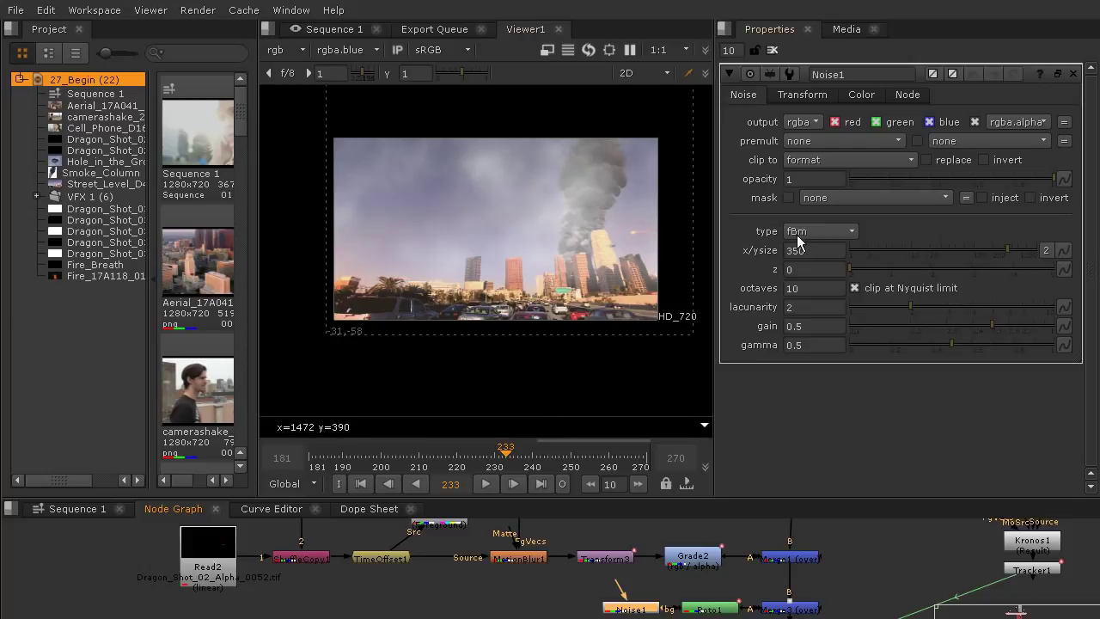
left_click(309, 460)
left_click(813, 269)
right_click(812, 269)
left_click(790, 432)
left_click(648, 457)
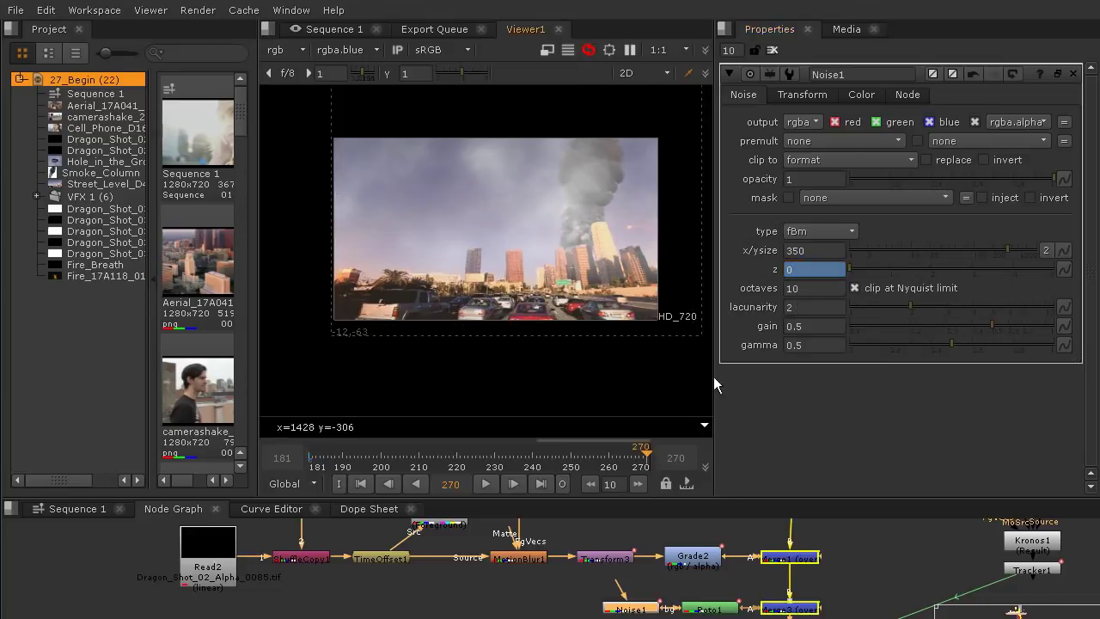
left_click_drag(848, 273, 880, 282)
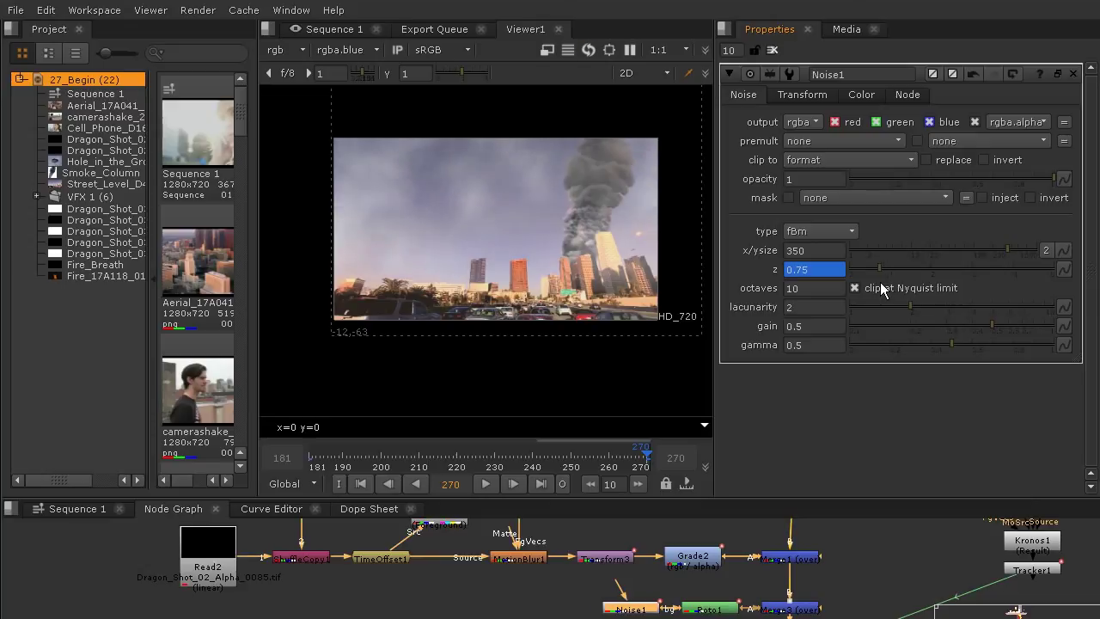
right_click(827, 280)
left_click(981, 425)
Step: Play the shot from frame 181 to review the movement of the noise haze
left_click(313, 458)
left_click(486, 484)
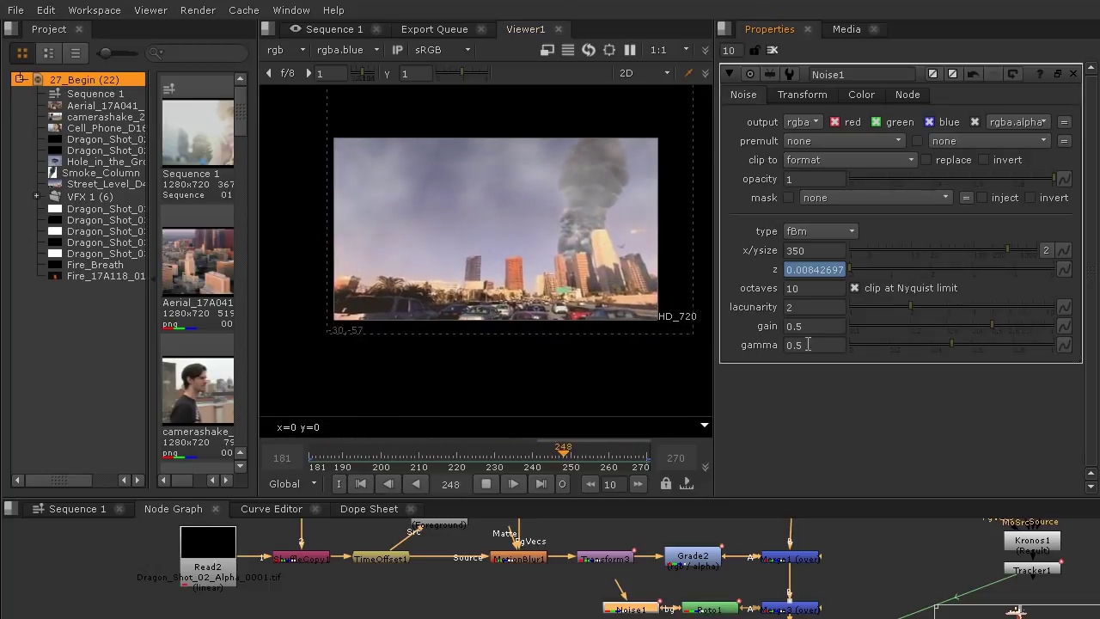
type("0")
left_click(485, 484)
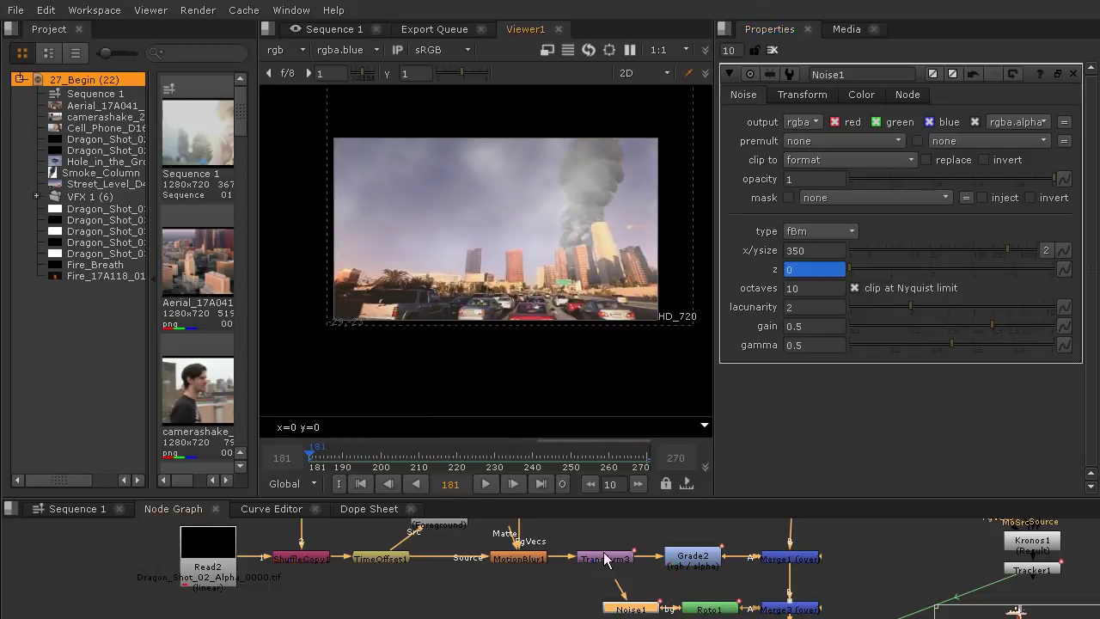
Step: Set Noise1's z value to 0.3 at frame 270 and check the slower haze at several frames, ending at frame 191
left_click(656, 447)
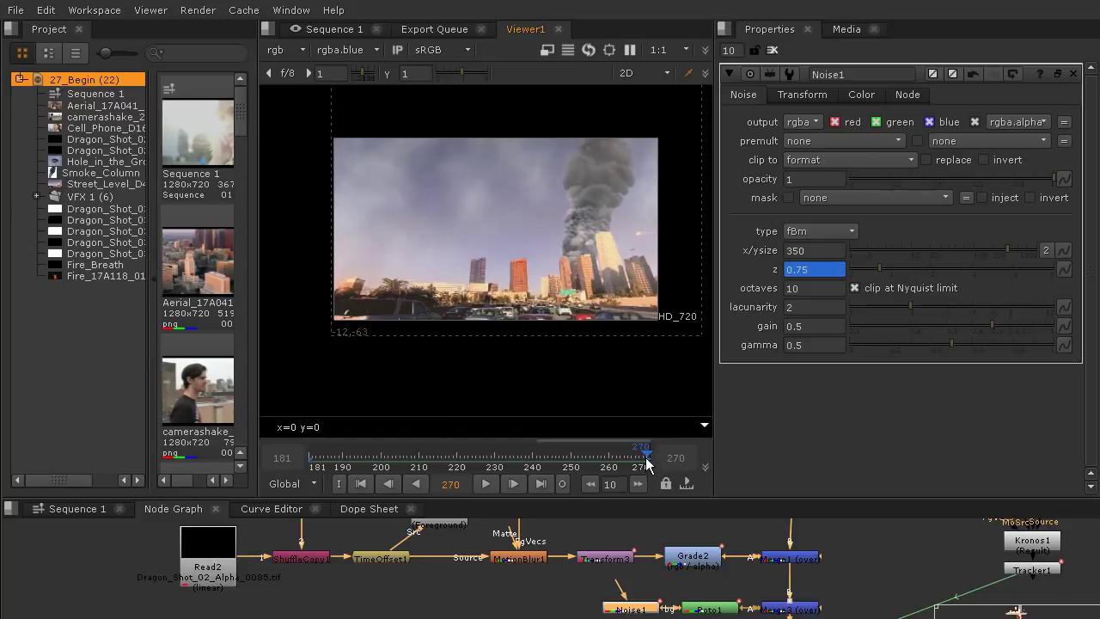
double_click(802, 272)
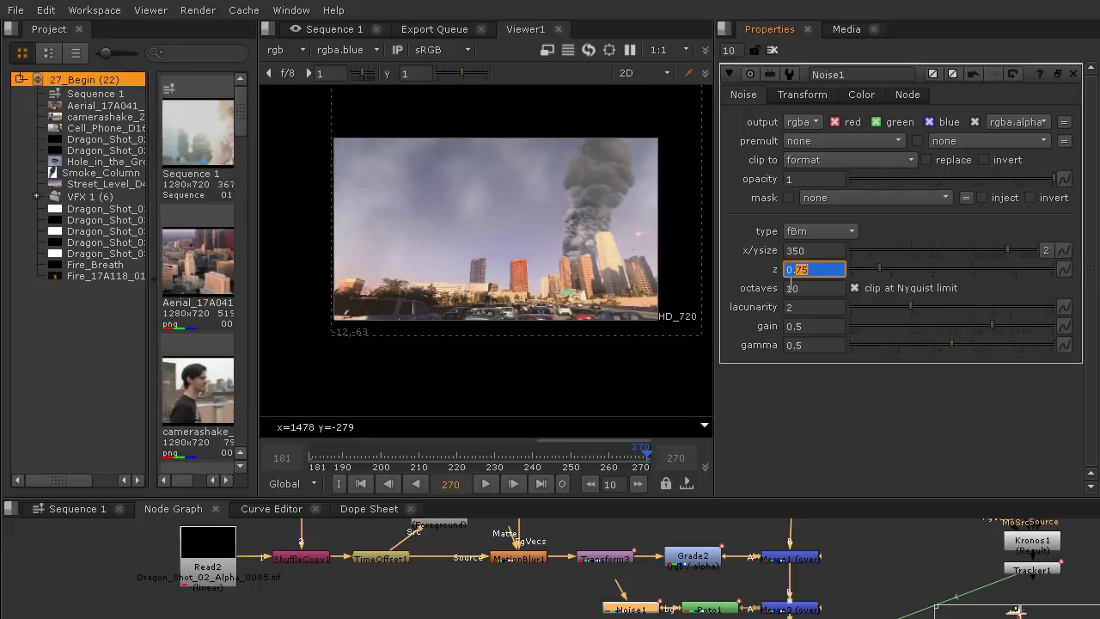
key("Return")
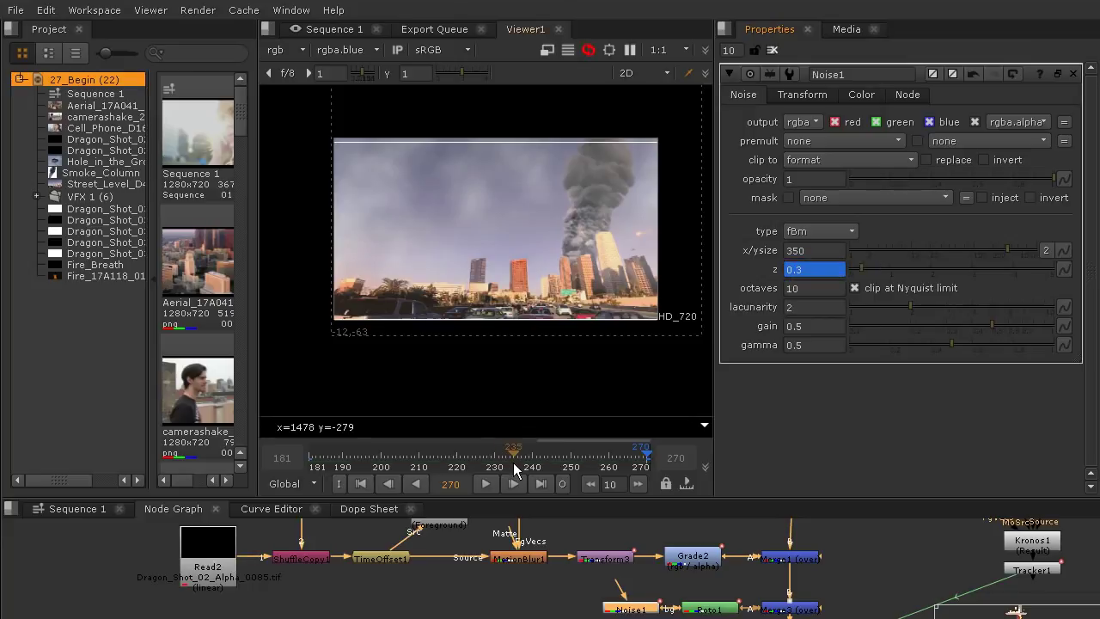
left_click_drag(516, 457, 604, 455)
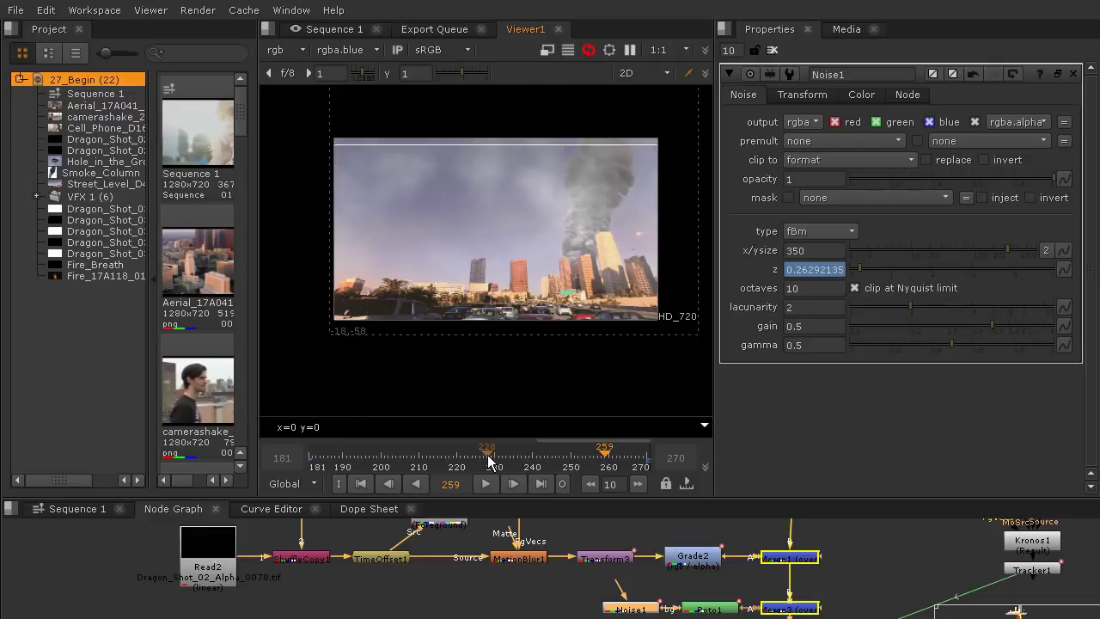
left_click(434, 456)
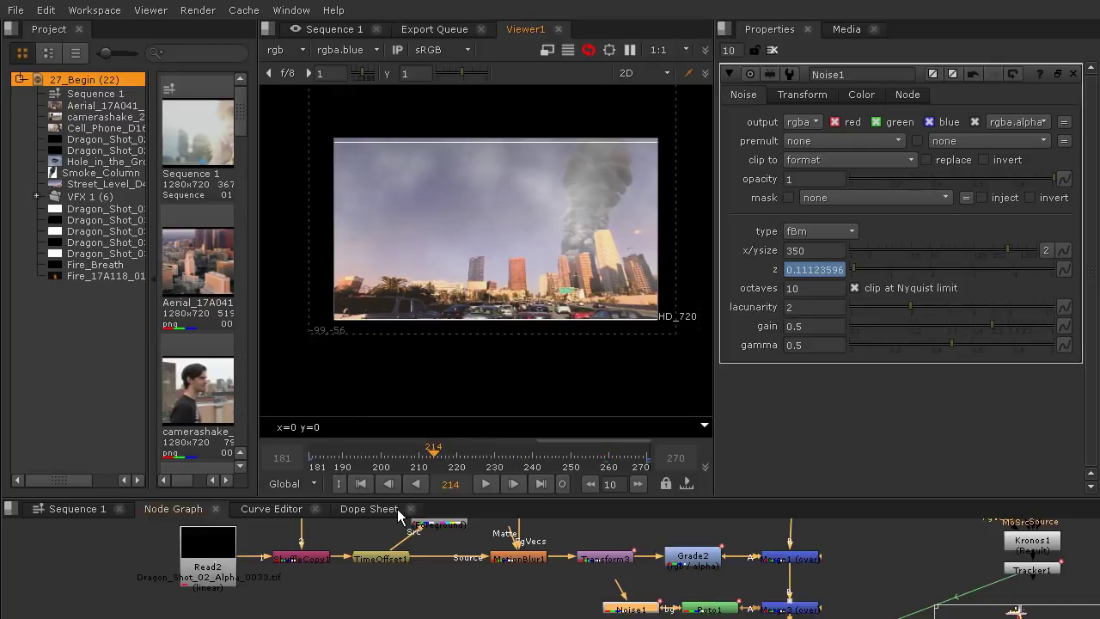
left_click(347, 461)
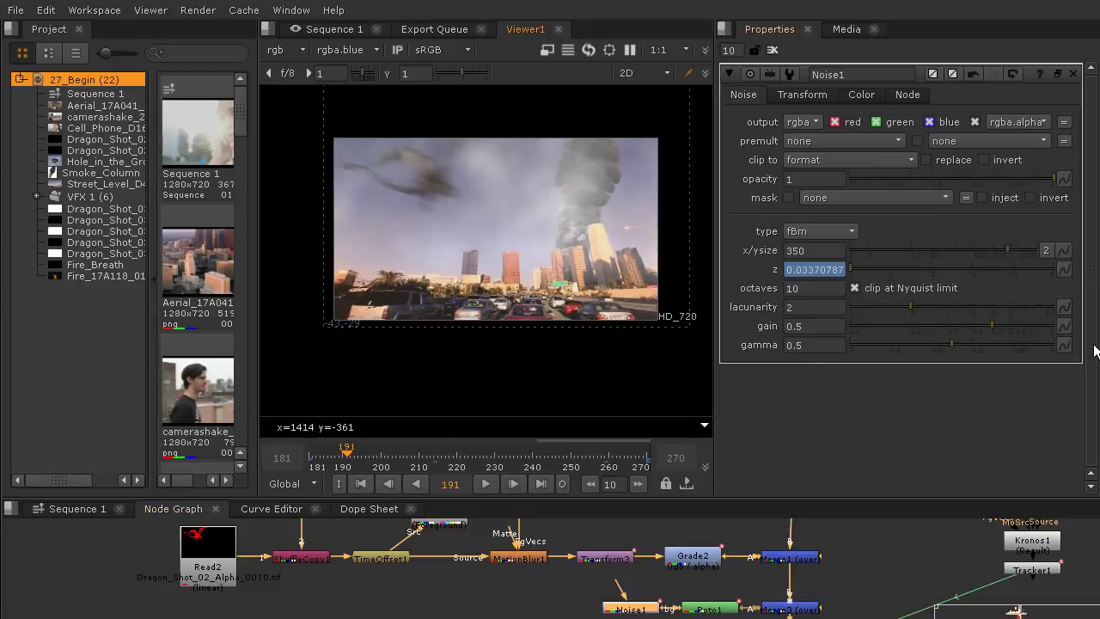
Step: Save the comp as a new version and switch to the Sequence 1 timeline
left_click(16, 11)
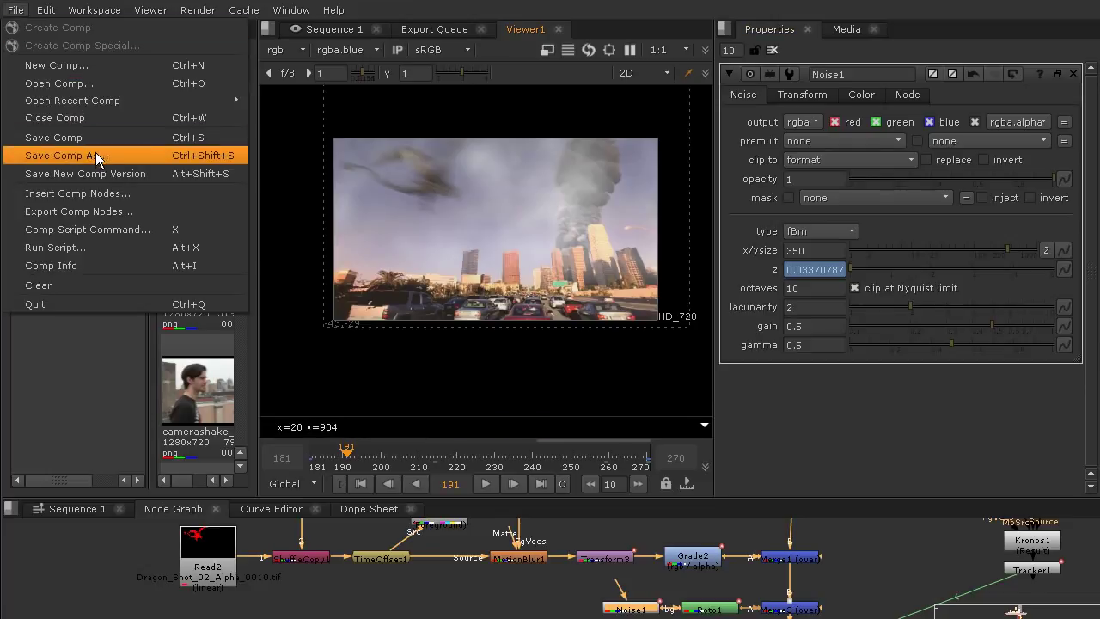
left_click(417, 318)
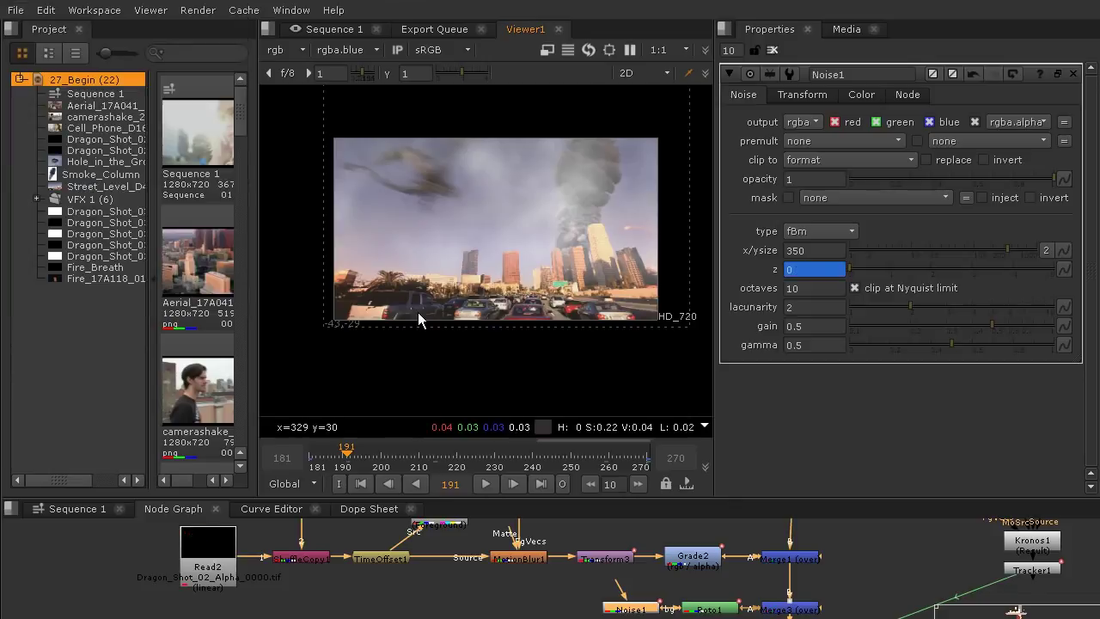
left_click(66, 509)
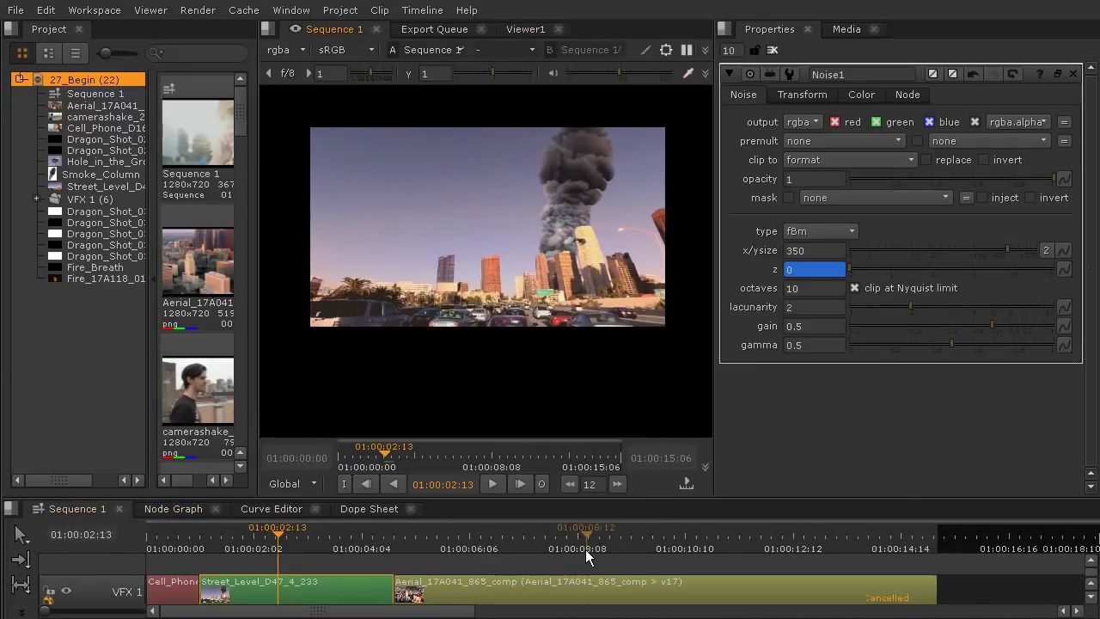
Step: Enlarge the timeline area, recentre the viewer image, and move the playhead to 01:00:04:17 over the Street_Level_D47_4_233 clip
left_click_drag(588, 498, 596, 436)
left_click(468, 477)
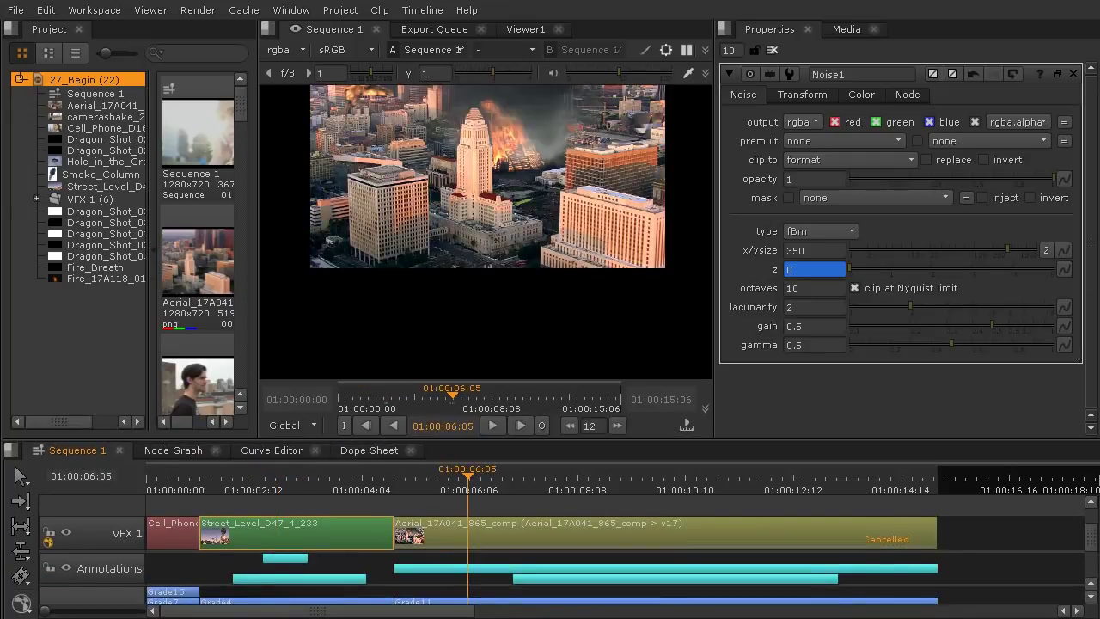
middle_click_drag(524, 207, 531, 251)
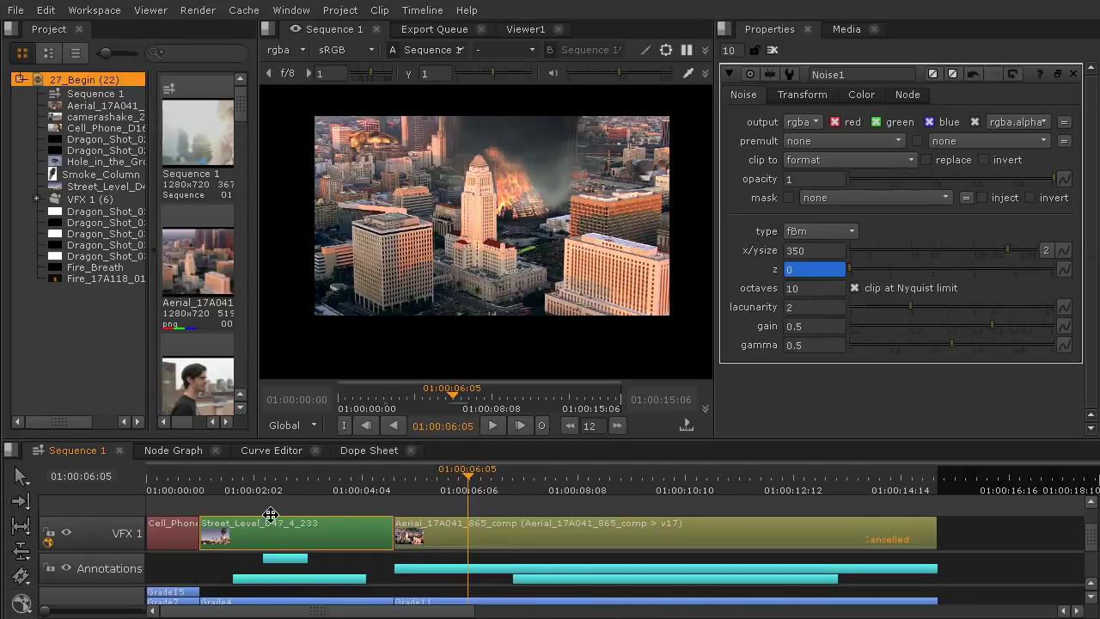
right_click(336, 538)
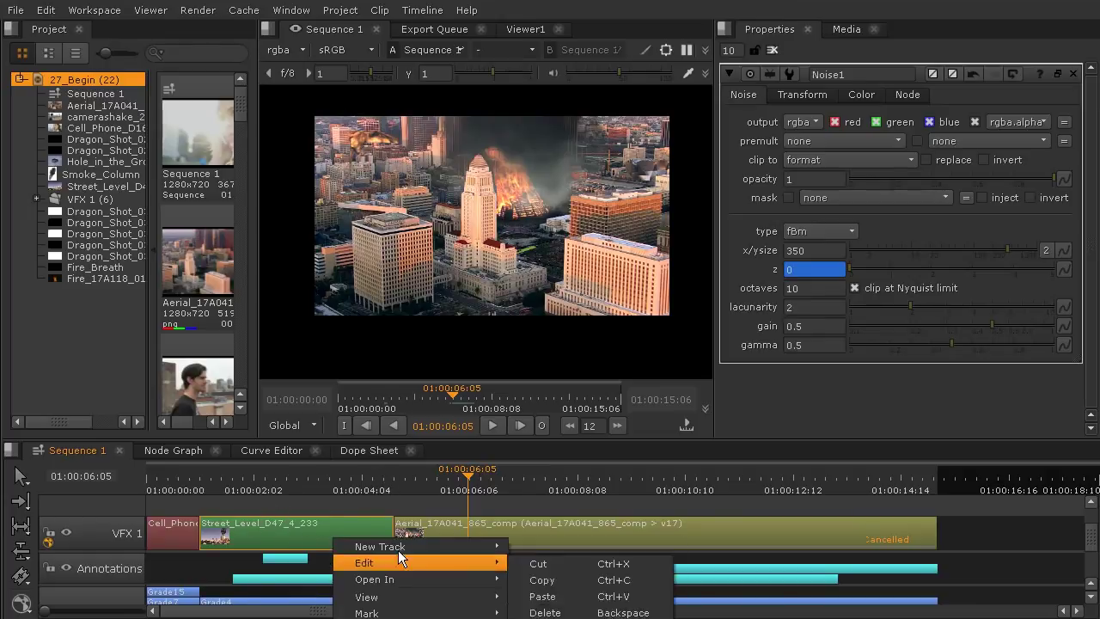
left_click(344, 509)
left_click(391, 476)
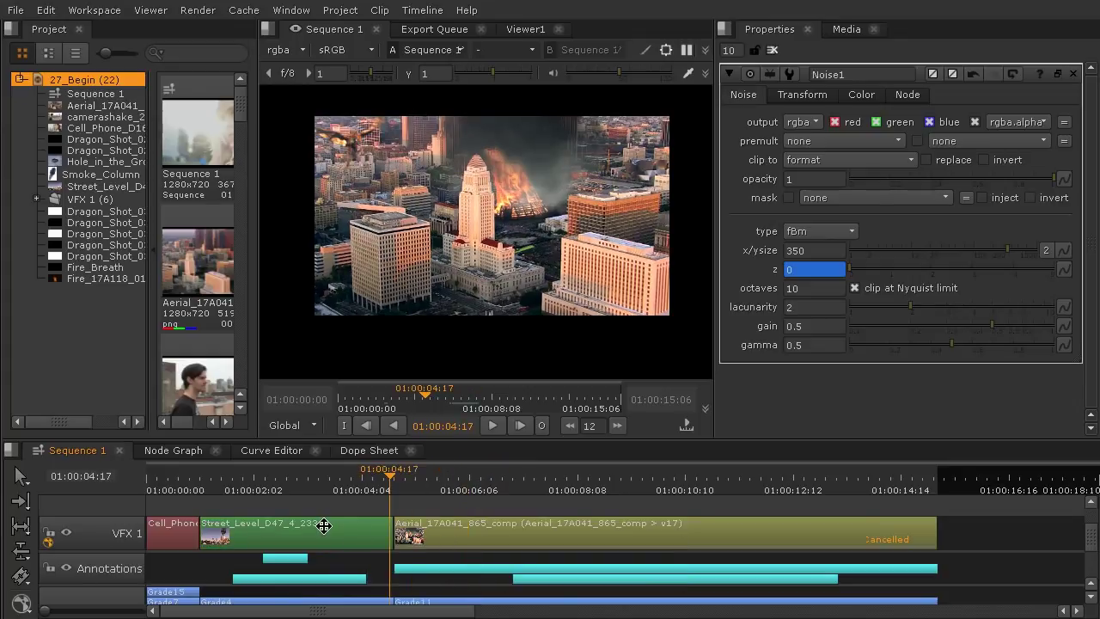
Step: Scan the Street_Level_D47_4_233 clip for new versions and switch it to the newest comp version, v07
right_click(326, 529)
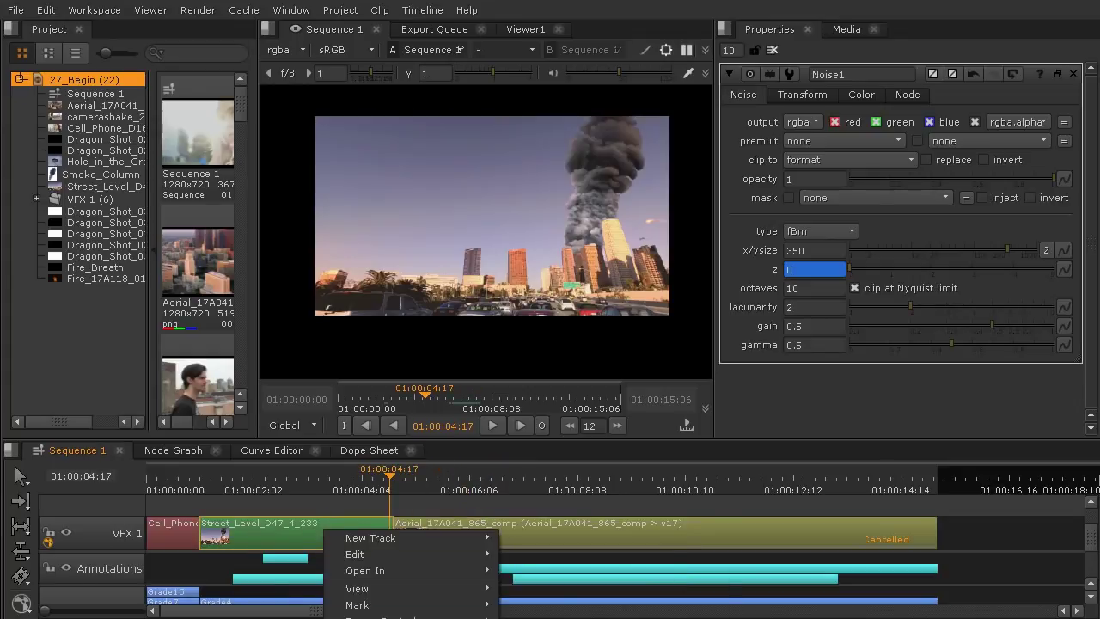
key("Escape")
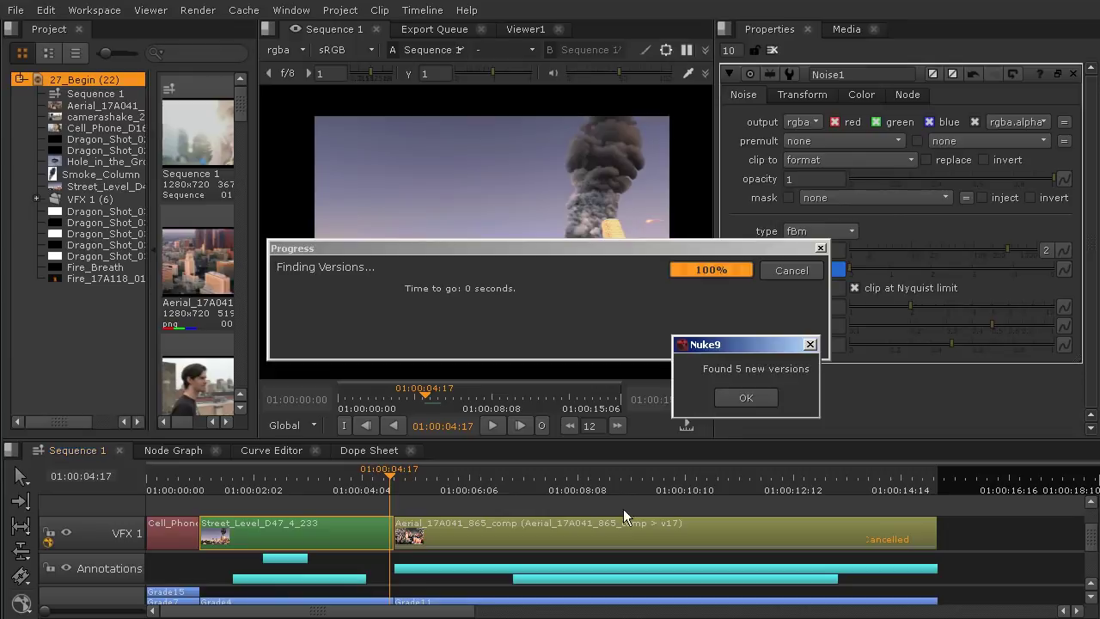
left_click(735, 397)
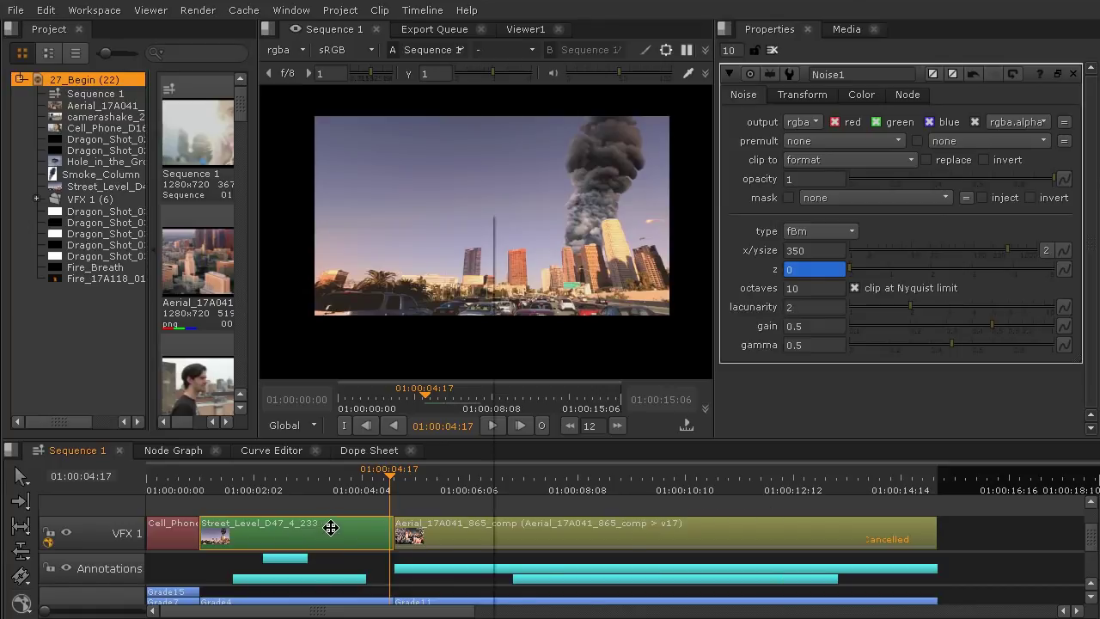
key("alt+v")
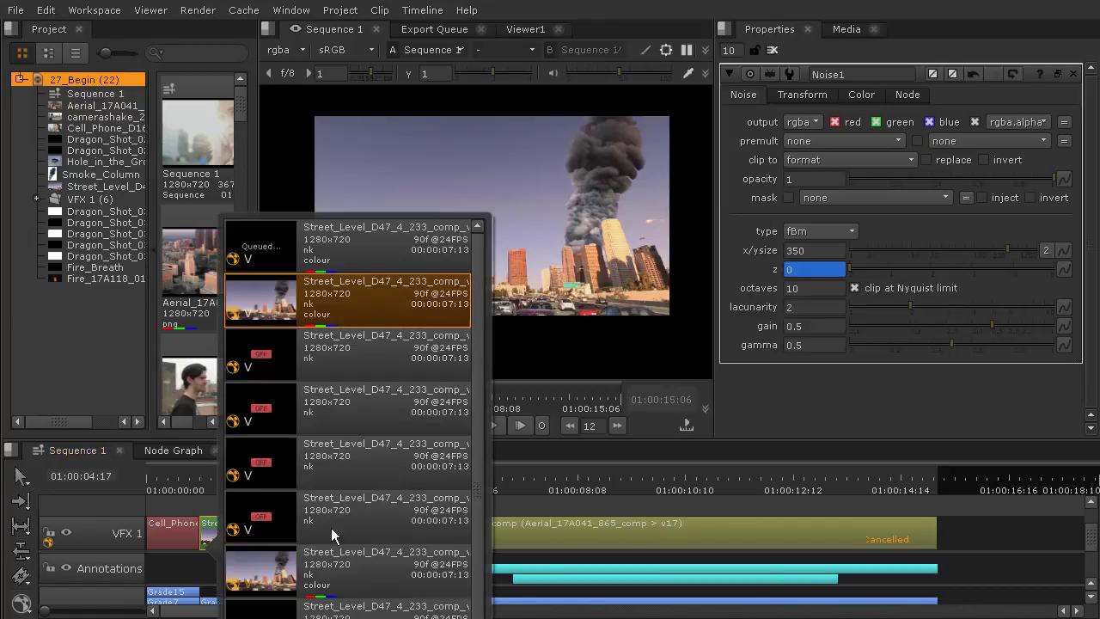
left_click(408, 228)
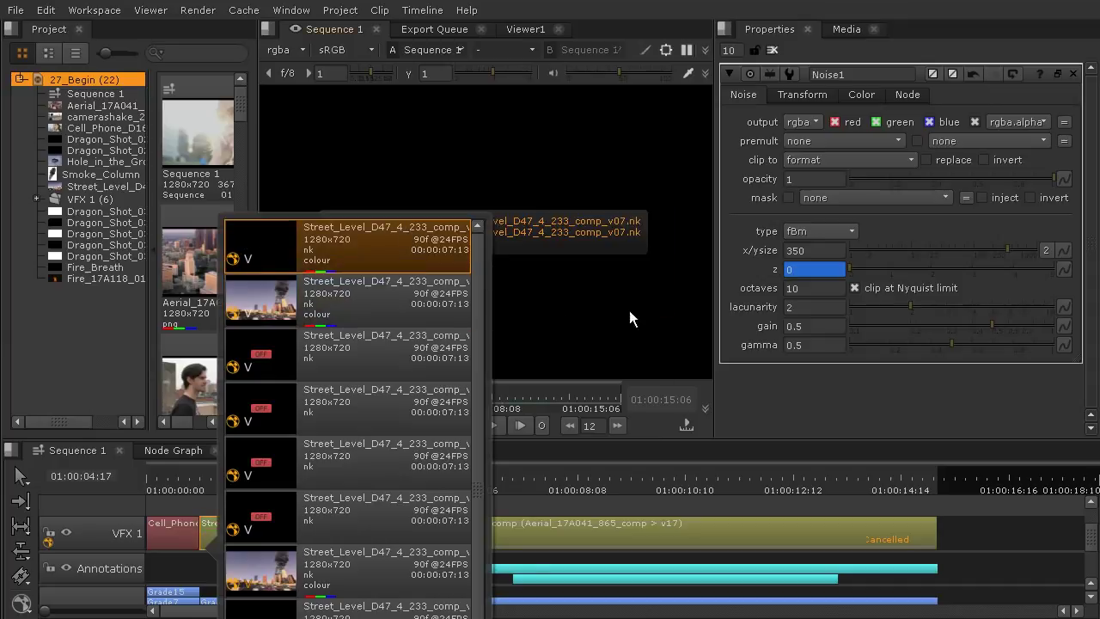
left_click(769, 407)
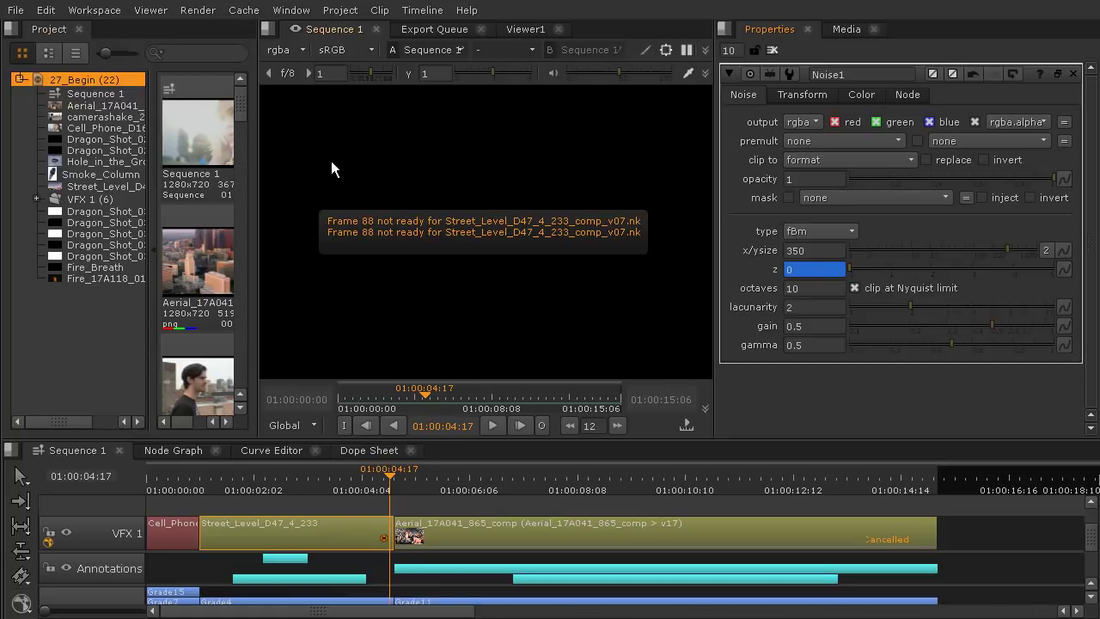
Step: Set background renders to not auto-start in the Threads/Processes preferences and accept the change
left_click(52, 10)
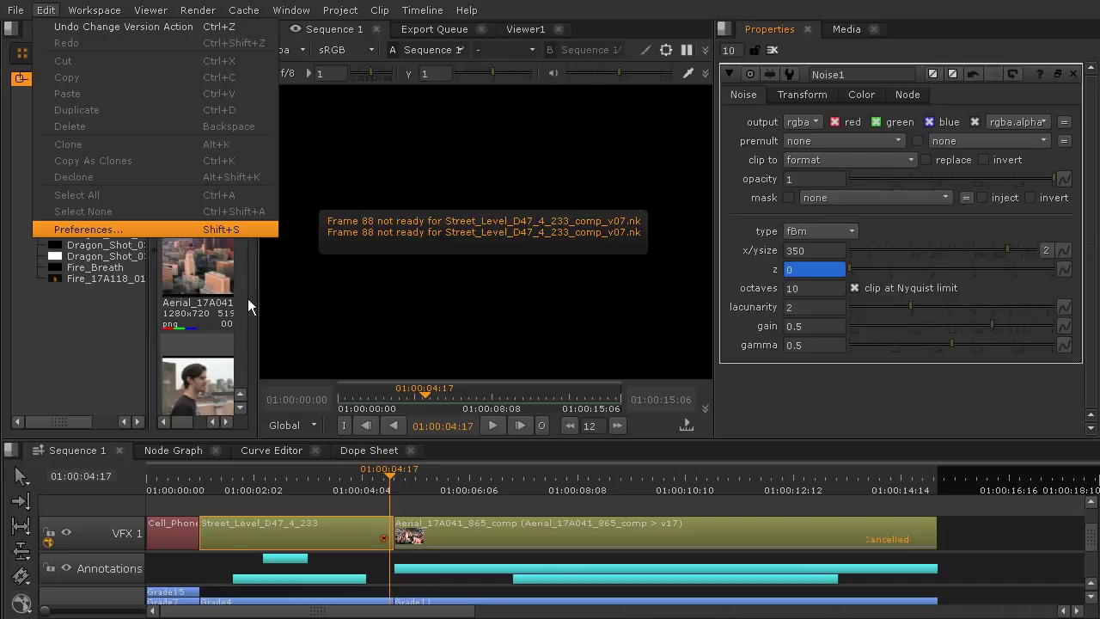
key("Return")
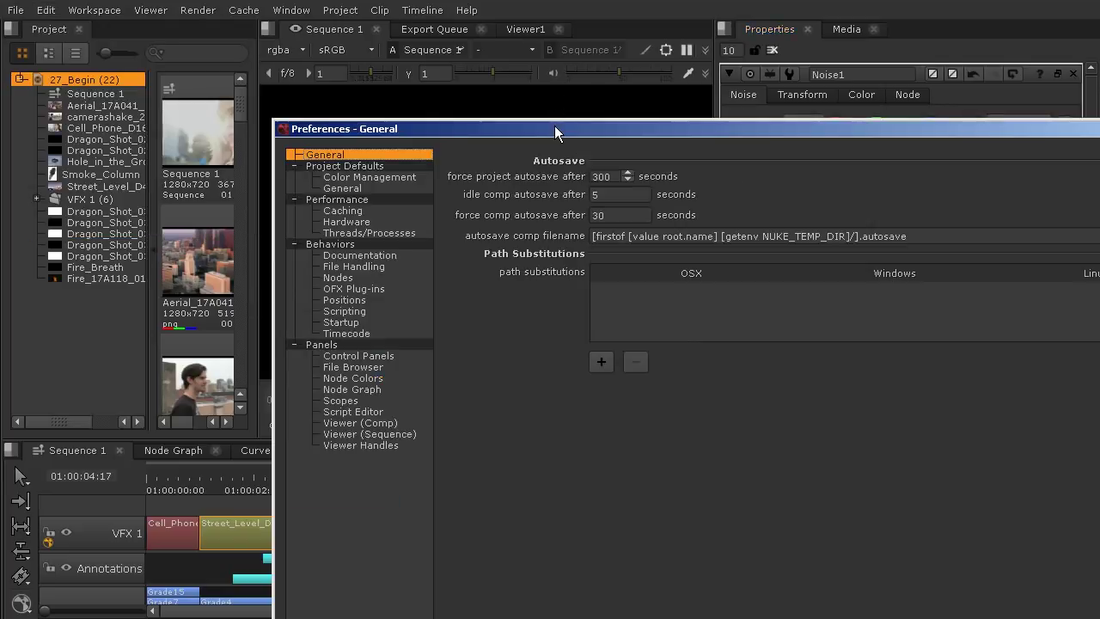
left_click_drag(554, 131, 364, 53)
left_click(153, 155)
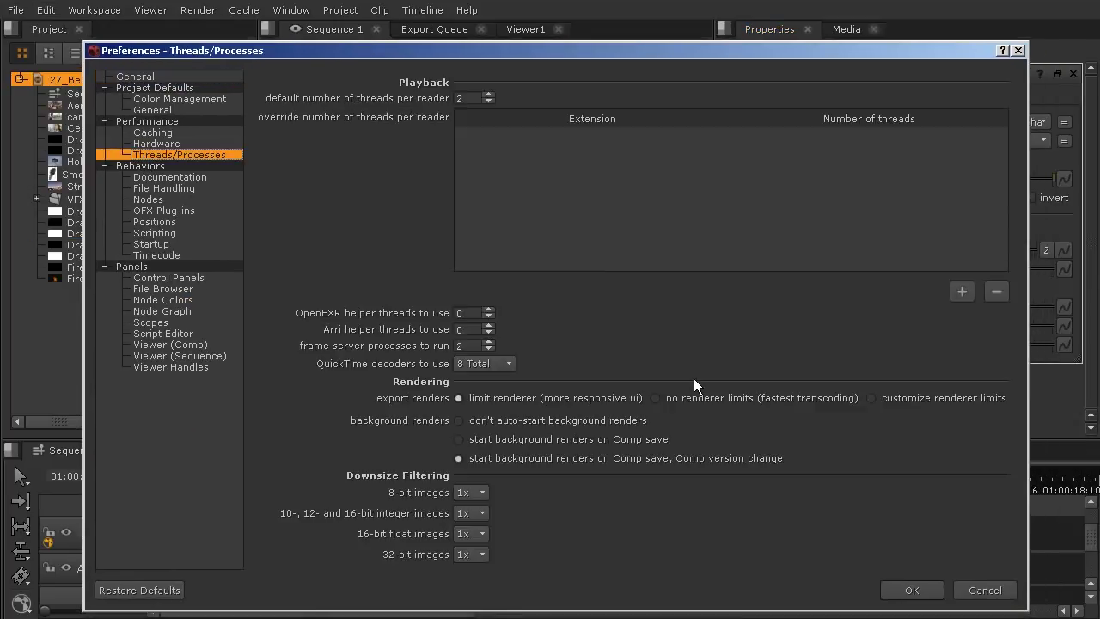
left_click(459, 419)
left_click(911, 590)
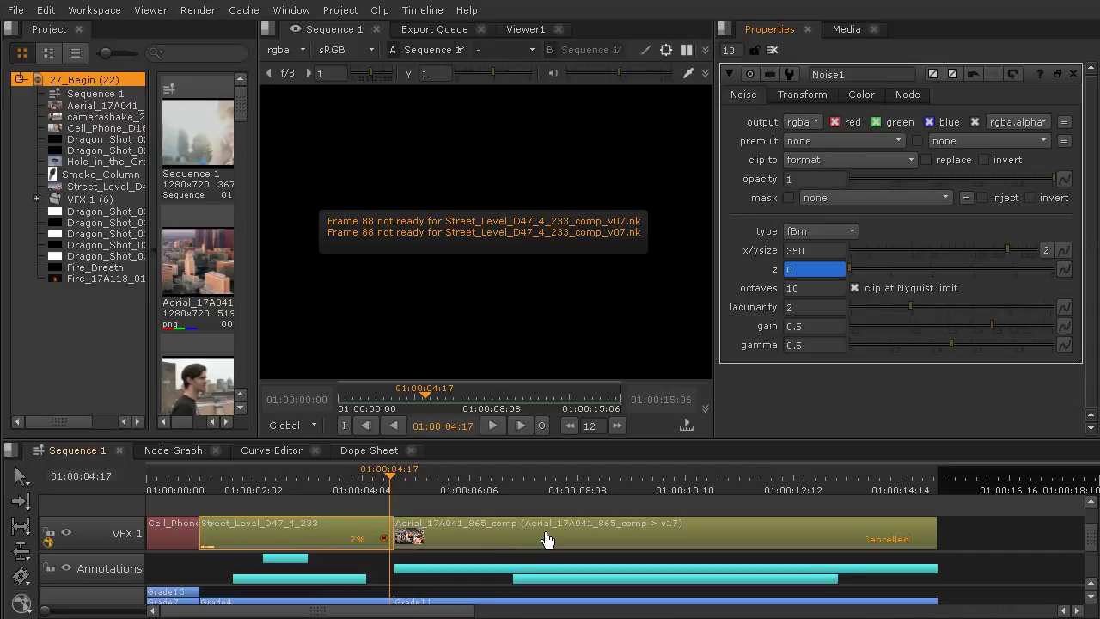
Step: Go to frame 205 of the street-level comp and frame the dragon against the smoke column closely
left_click_drag(393, 491, 424, 484)
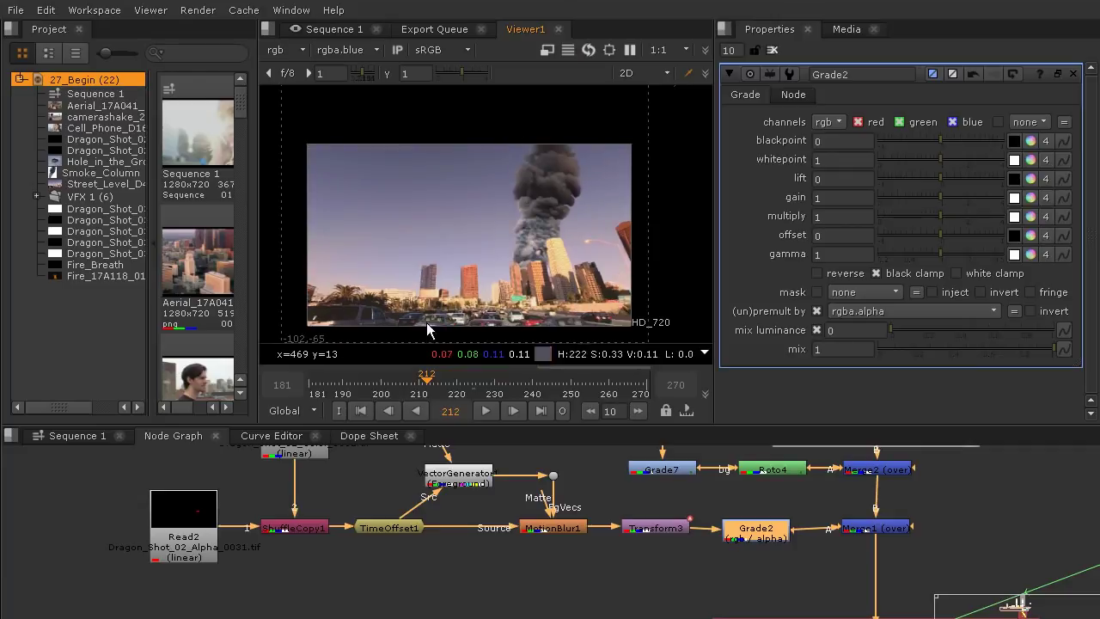
left_click(401, 380)
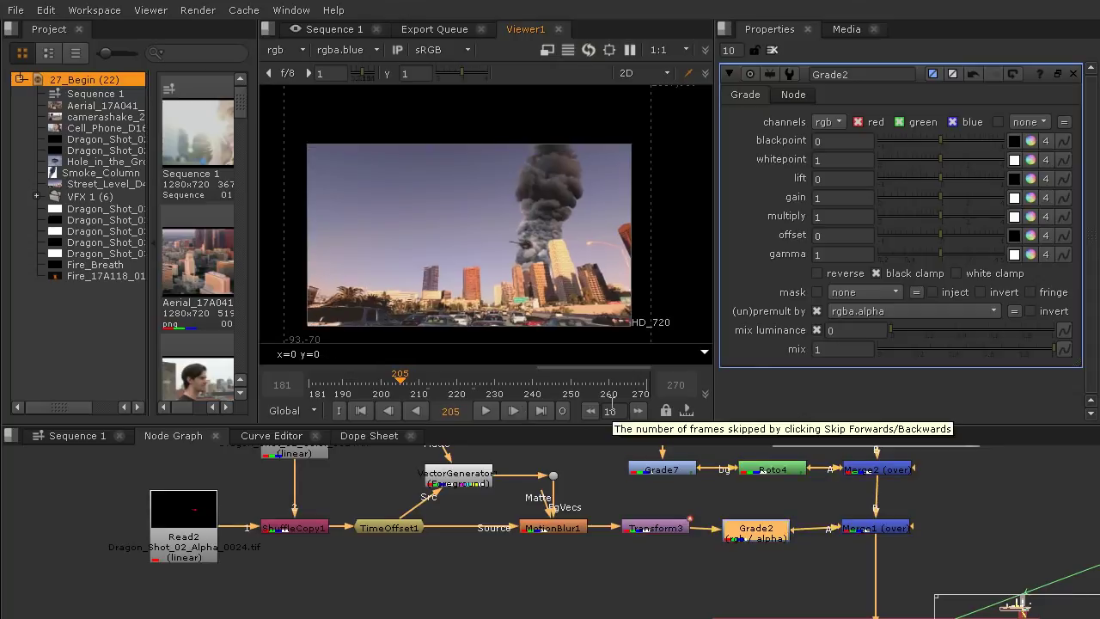
scroll(527, 252, "up", 2)
scroll(532, 255, "up", 3)
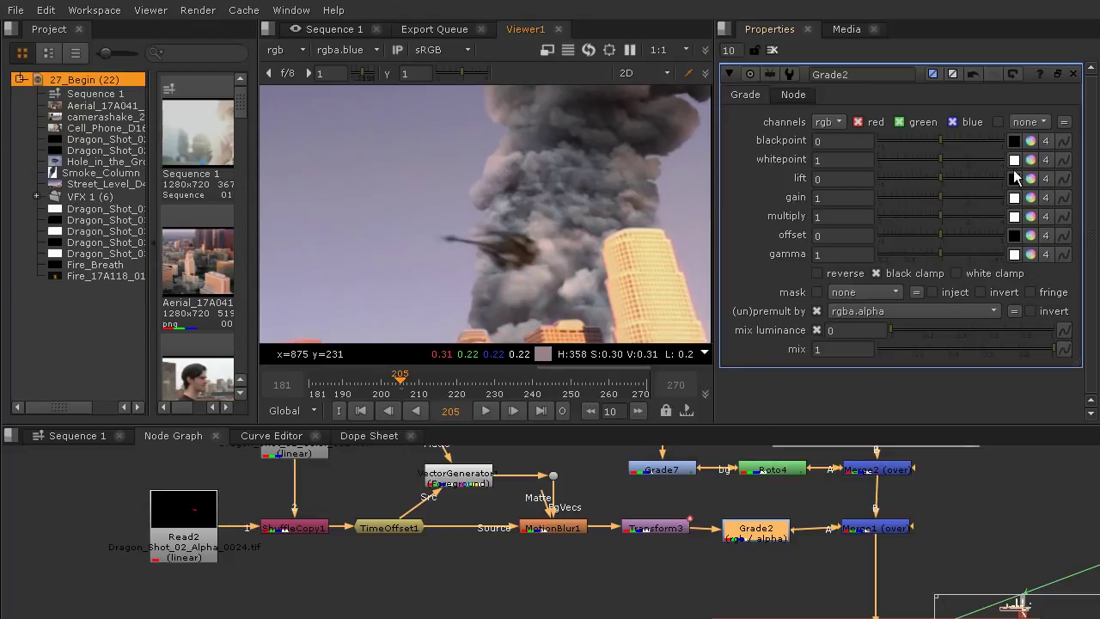
Step: Try lightening the dragon in Grade2 with lift 0.7, offset 0.06 and lift 0.06, undoing each trial
left_click_drag(951, 180, 994, 178)
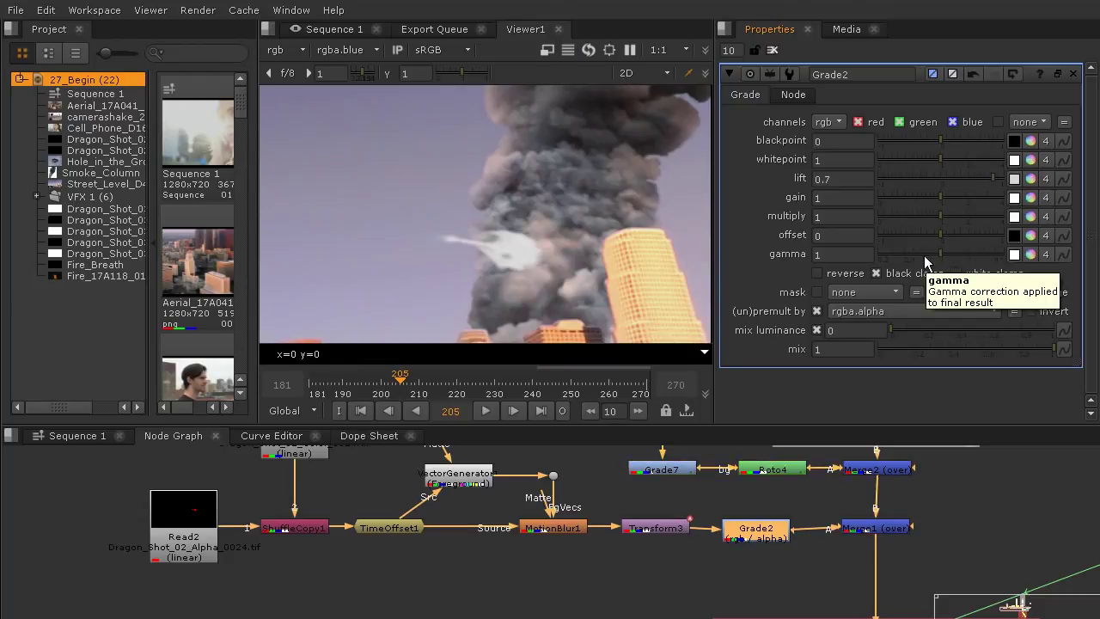
key("ctrl+z")
left_click_drag(941, 235, 956, 233)
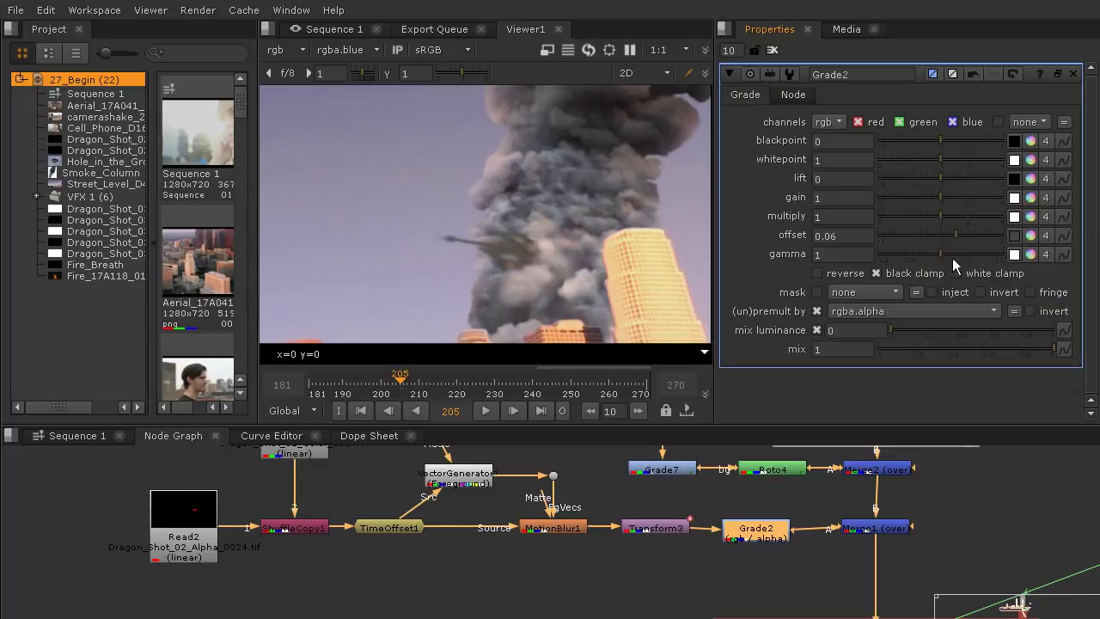
key("ctrl+z")
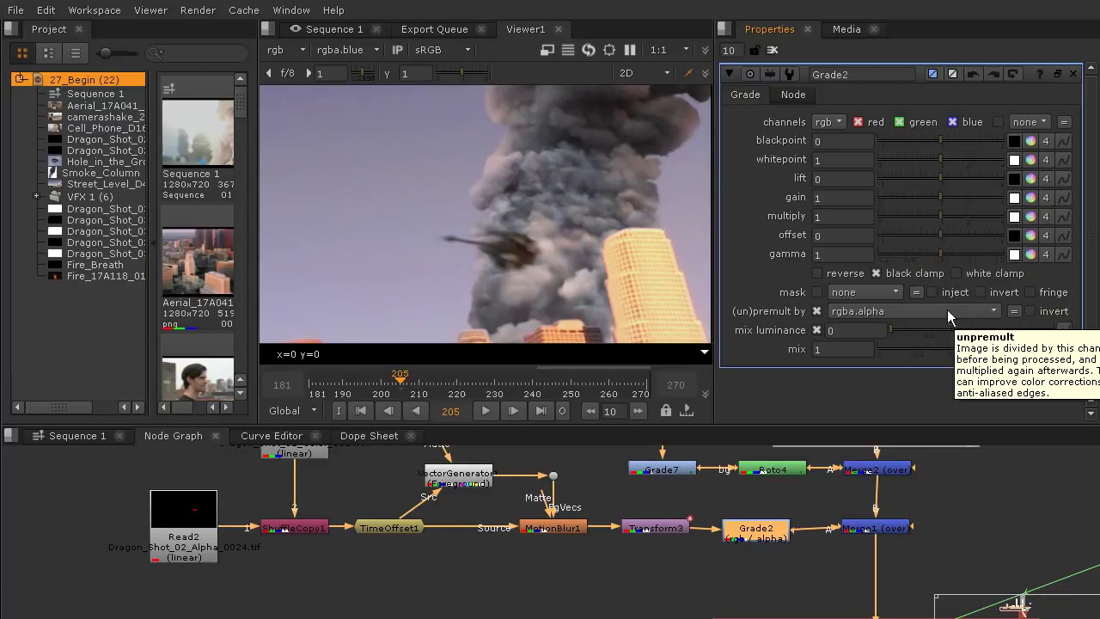
left_click_drag(940, 176, 956, 175)
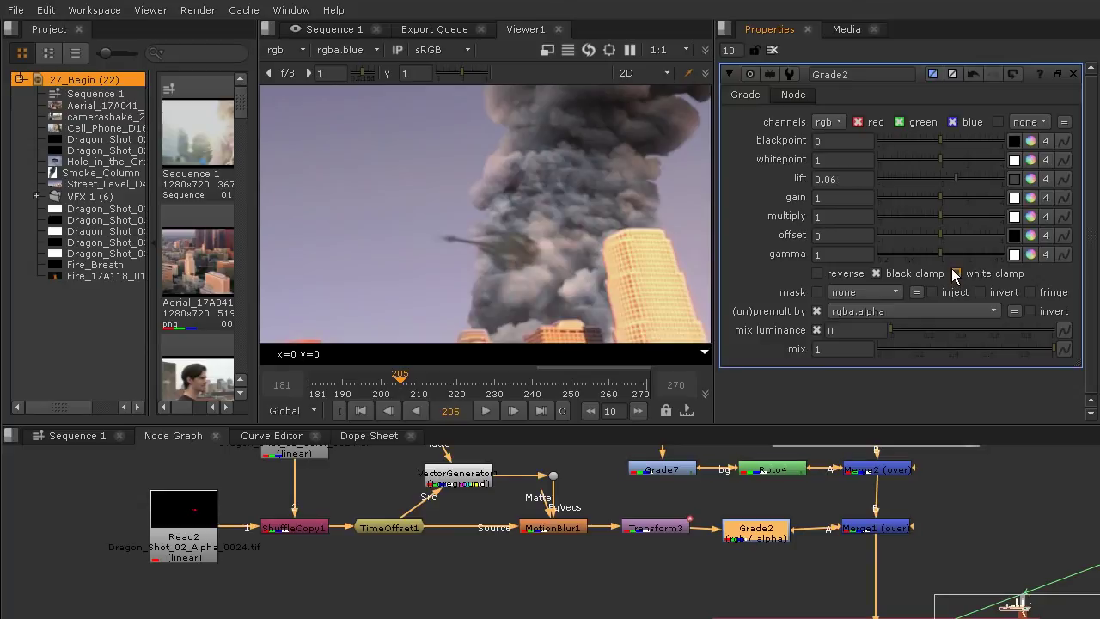
key("ctrl+z")
key("ctrl+z")
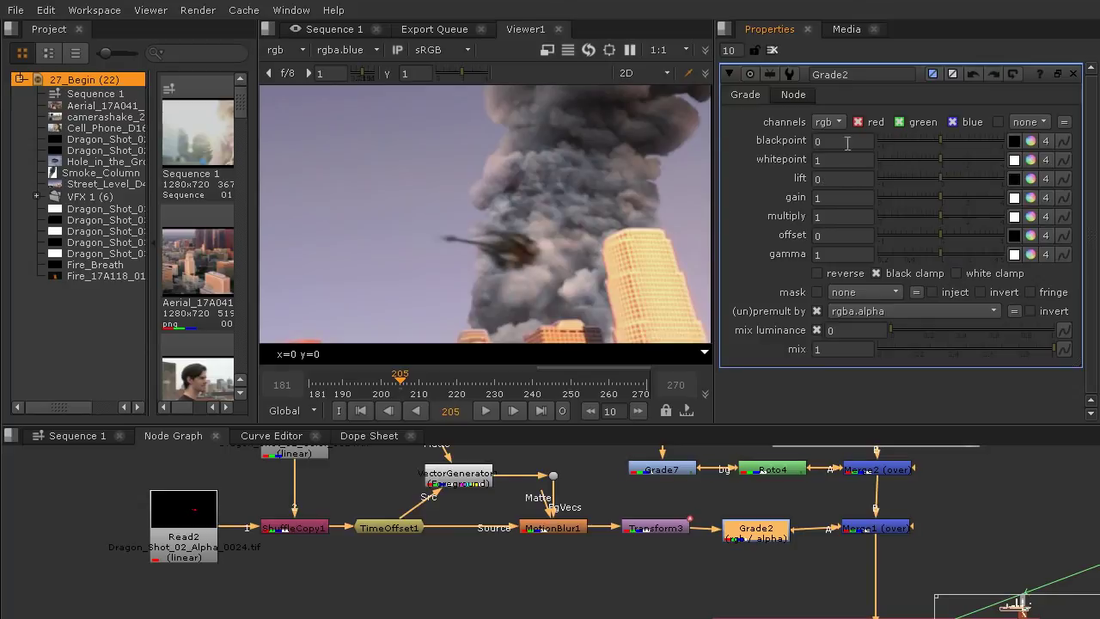
Step: Set keyframes on Grade2's lift, blackpoint and whitepoint at frame 205
right_click(848, 181)
left_click(875, 191)
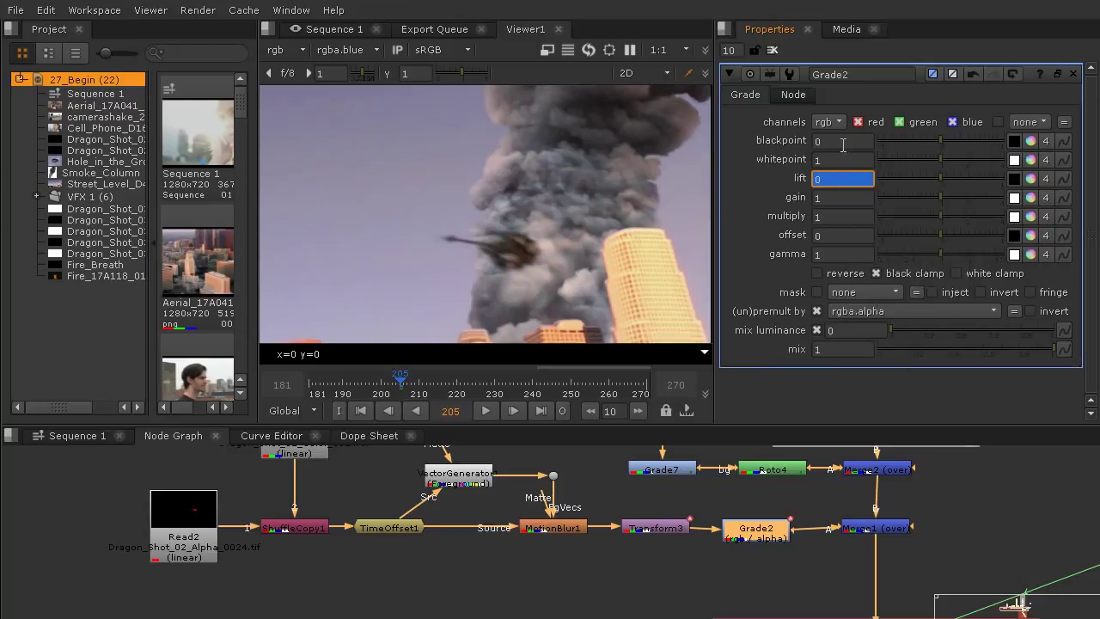
right_click(843, 145)
left_click(864, 148)
right_click(847, 165)
left_click(870, 167)
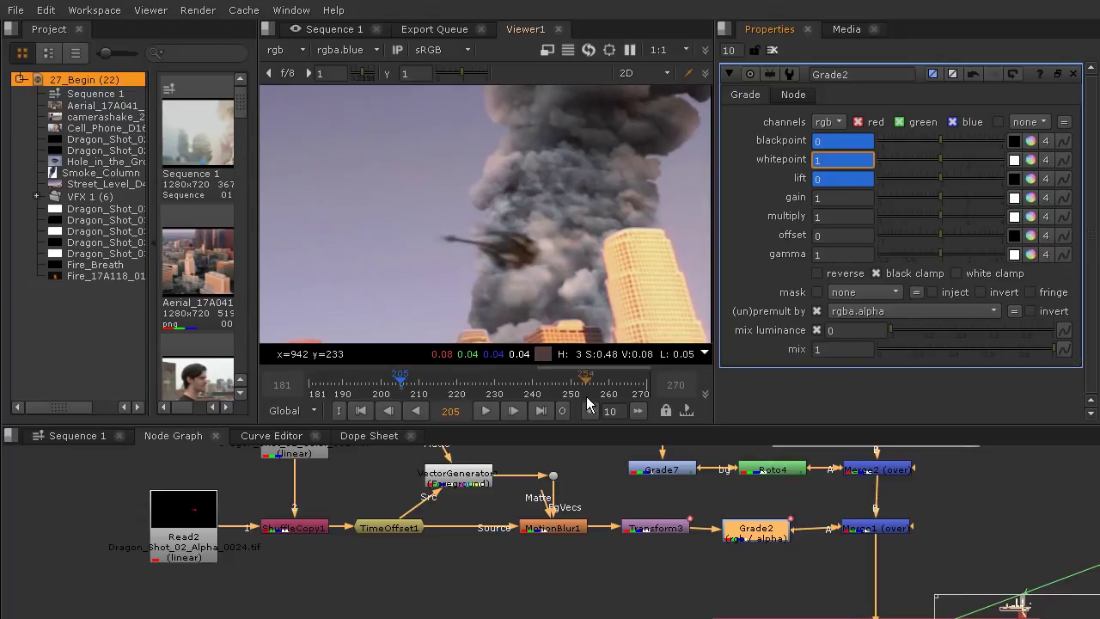
Step: At frame 270, set Grade2's blackpoint to red 0.02 and blue -0.02, and its whitepoint to red 1.125 and blue 0.875
left_click(648, 394)
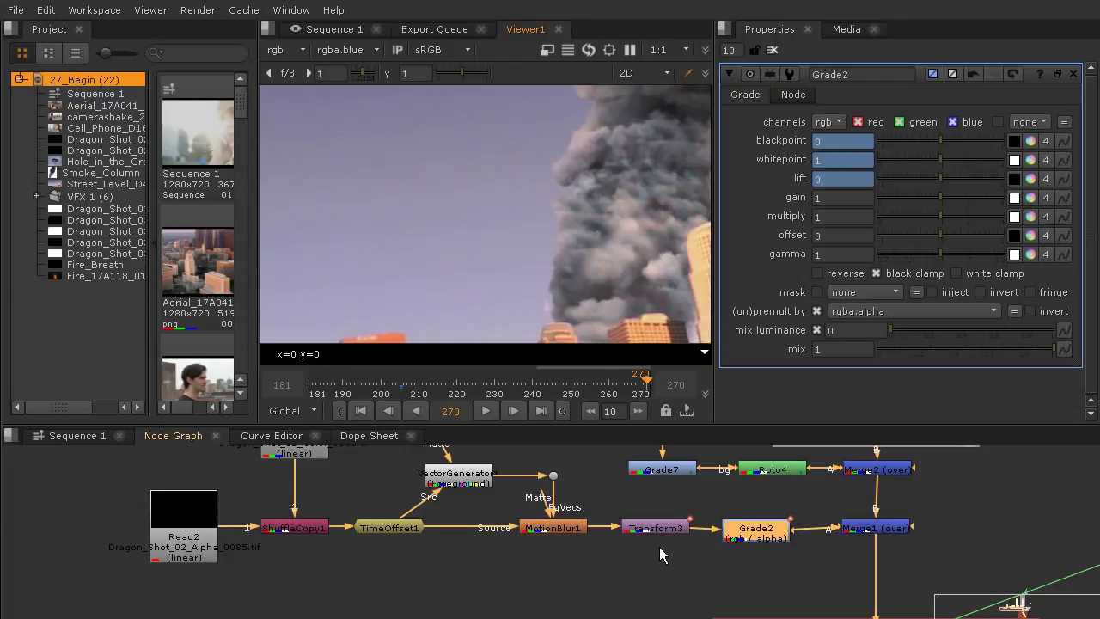
middle_click_drag(618, 244, 394, 235)
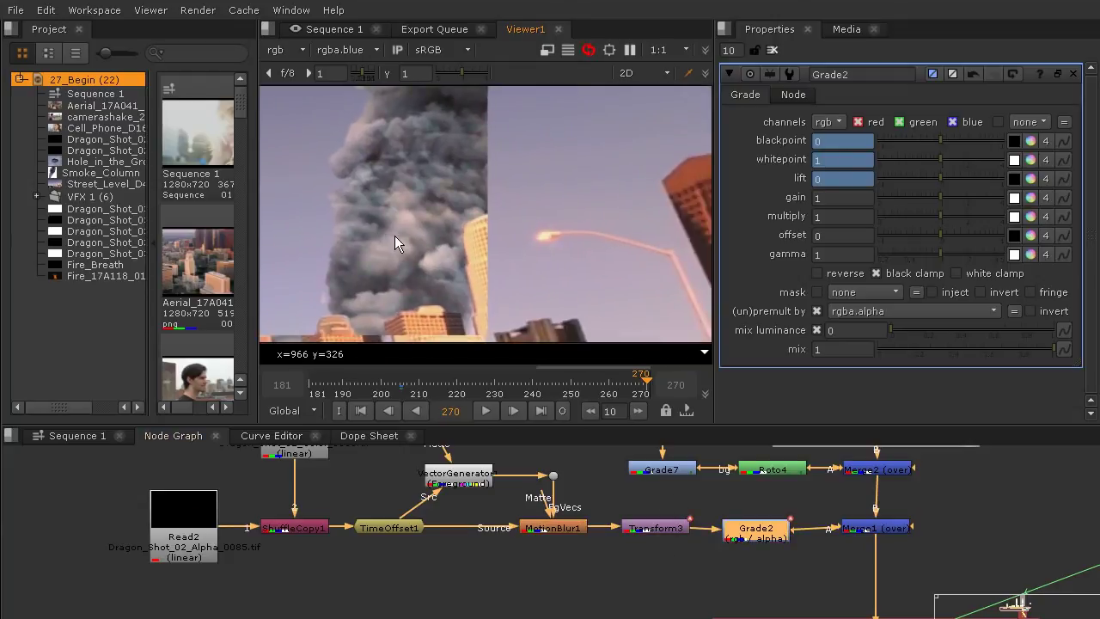
scroll(602, 256, "up", 2)
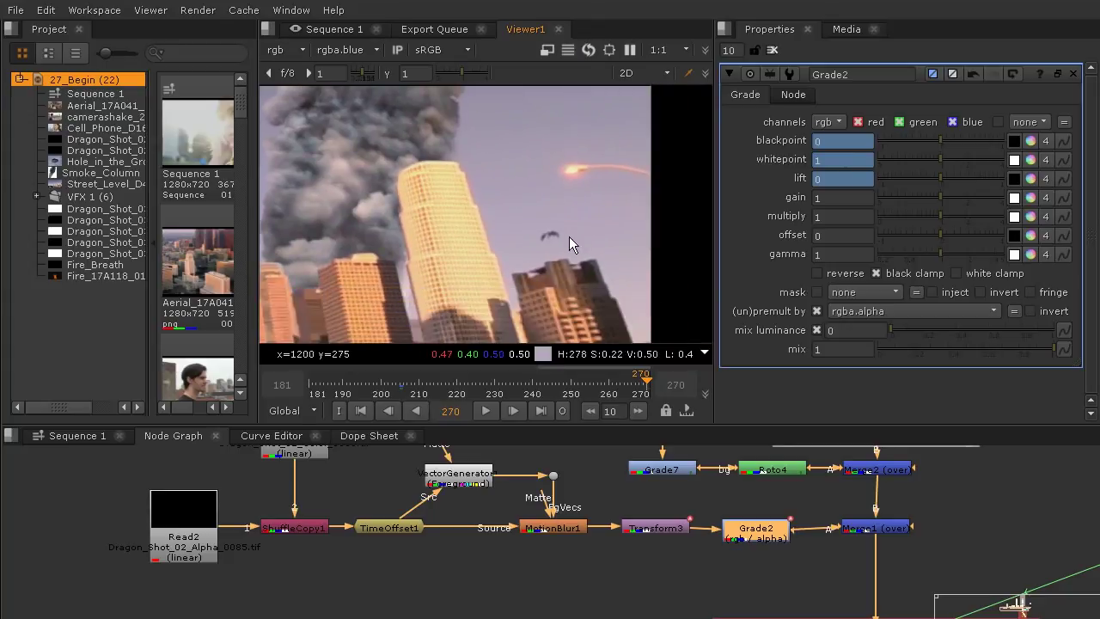
scroll(564, 240, "up", 3)
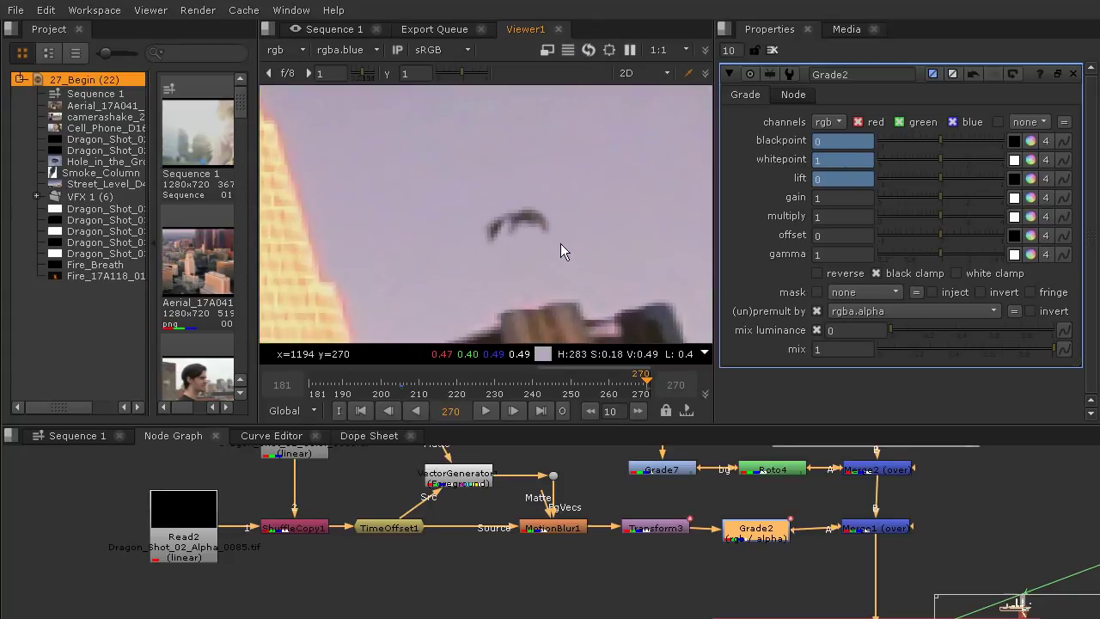
left_click(1031, 141)
left_click(1032, 241)
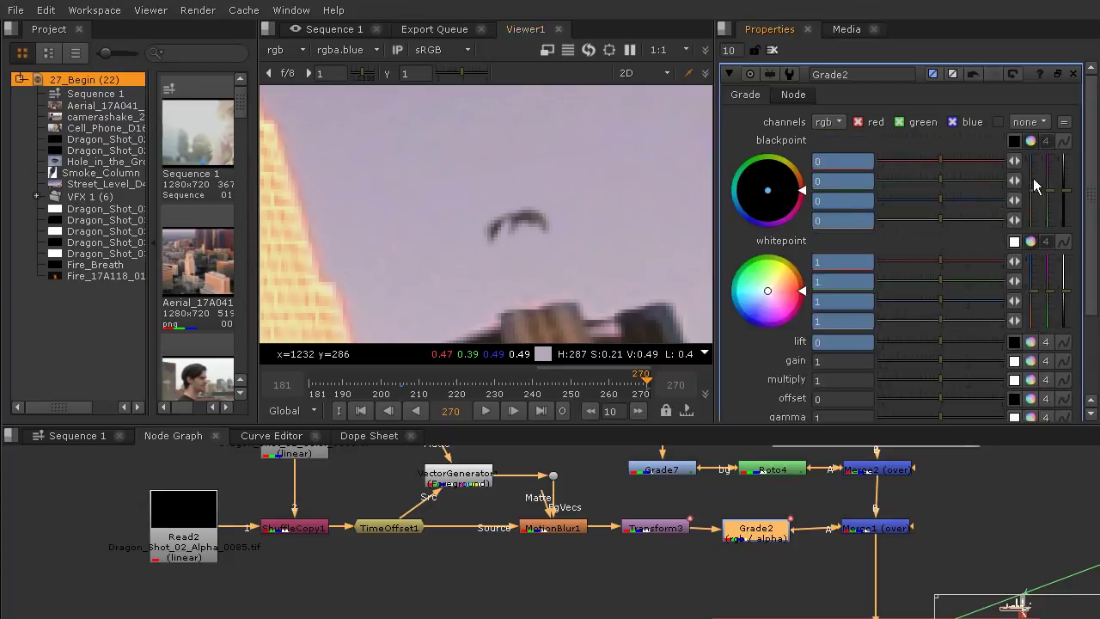
left_click_drag(1036, 197, 1035, 199)
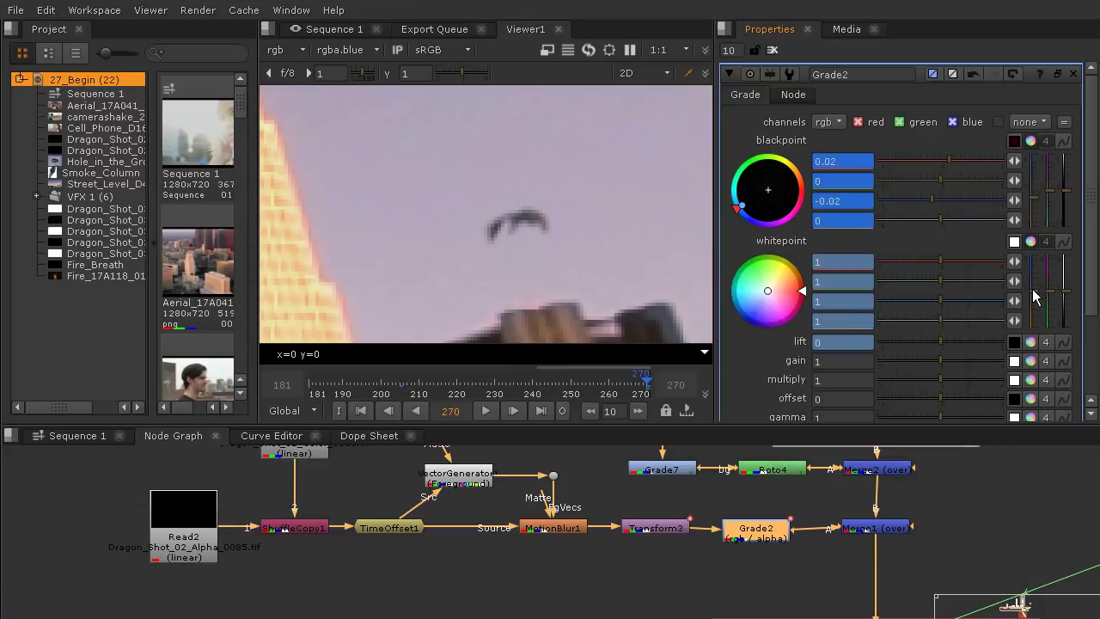
mouse_move(1032, 291)
left_mouse_down()
mouse_move(1037, 325)
mouse_move(1034, 277)
mouse_move(1038, 299)
left_mouse_up()
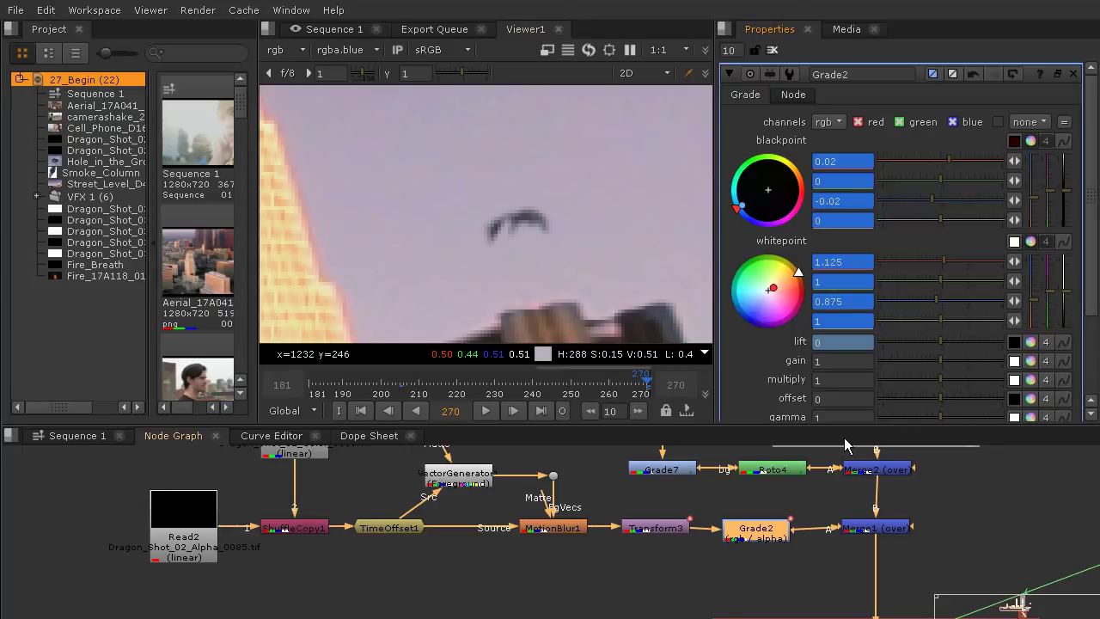
Step: Set Grade2's lift to 0.1 at frame 270, and check the dragon's grade at an earlier frame
left_click_drag(941, 342, 961, 342)
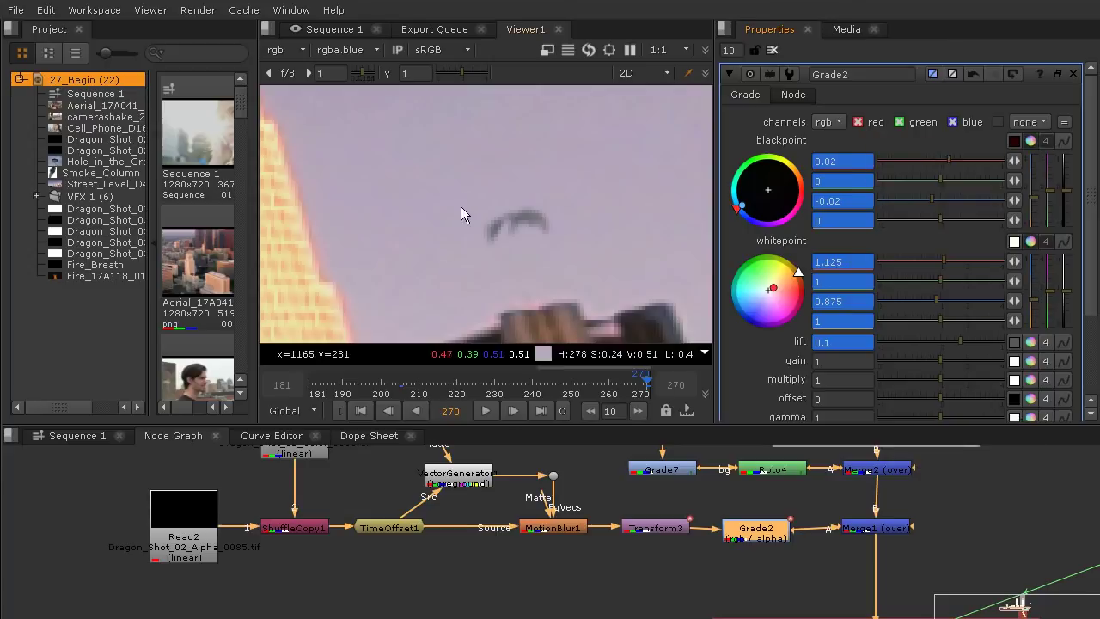
scroll(456, 223, "down", 4)
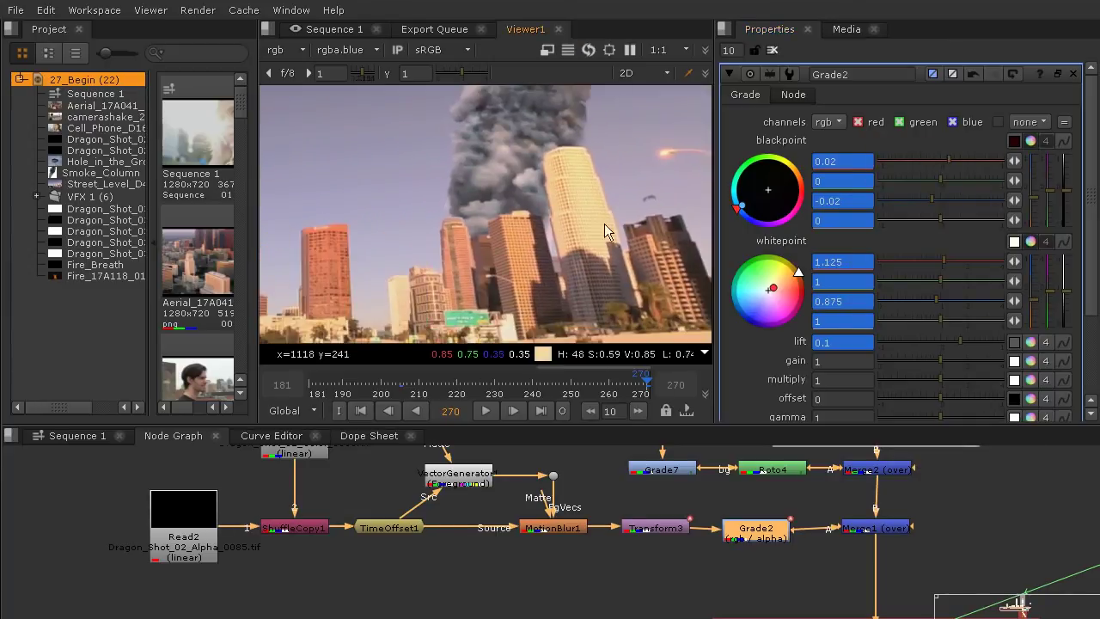
left_click(507, 387)
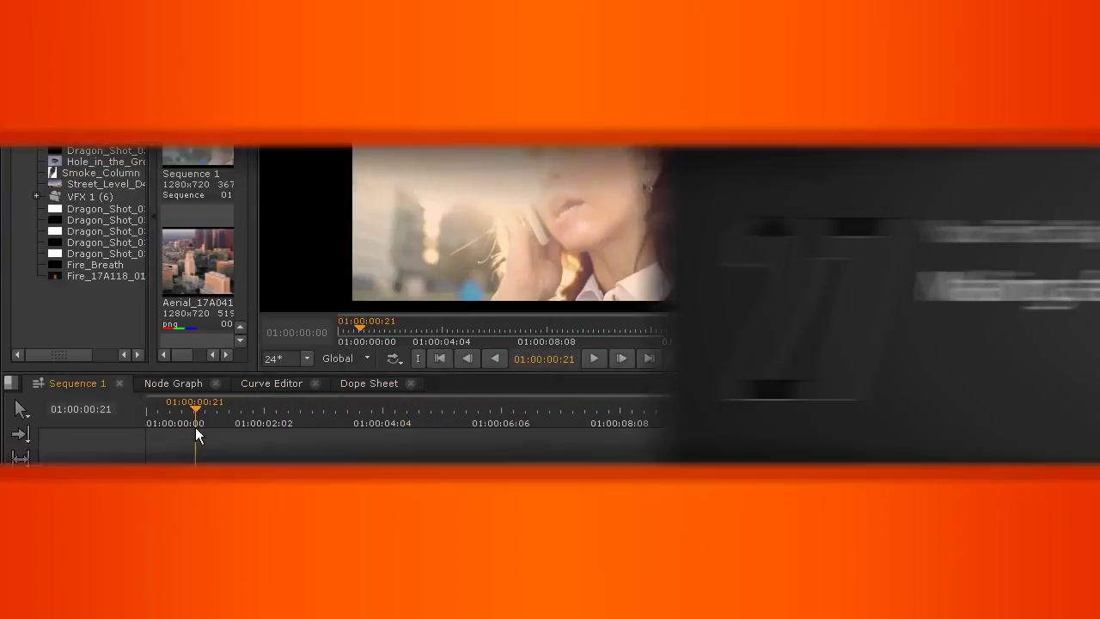
Step: Place the Sequence 1 playhead at 01:00:00:23, enlarge the viewer area, and bring the VFX 1 clips into view
left_click_drag(195, 427, 292, 543)
left_click_drag(301, 543, 200, 545)
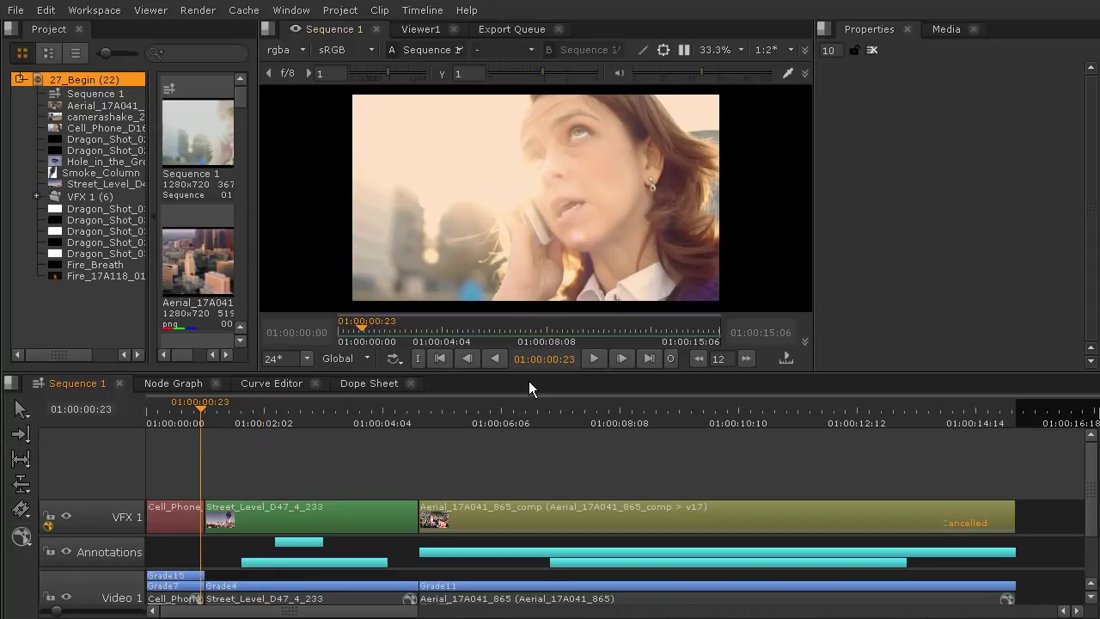
left_click_drag(536, 373, 534, 427)
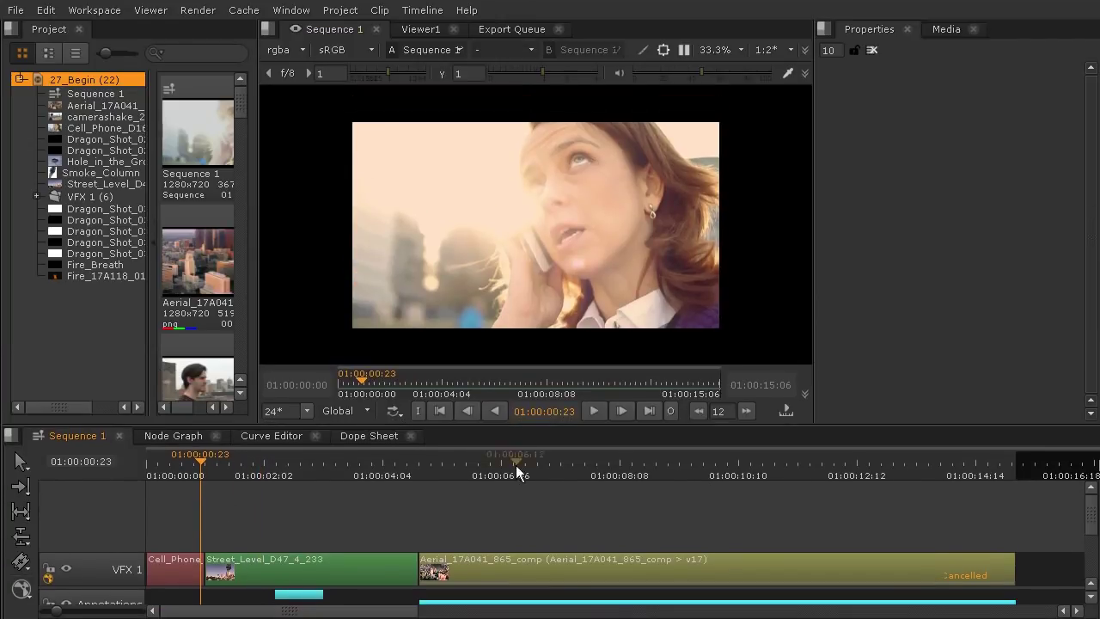
middle_click_drag(393, 573, 400, 522)
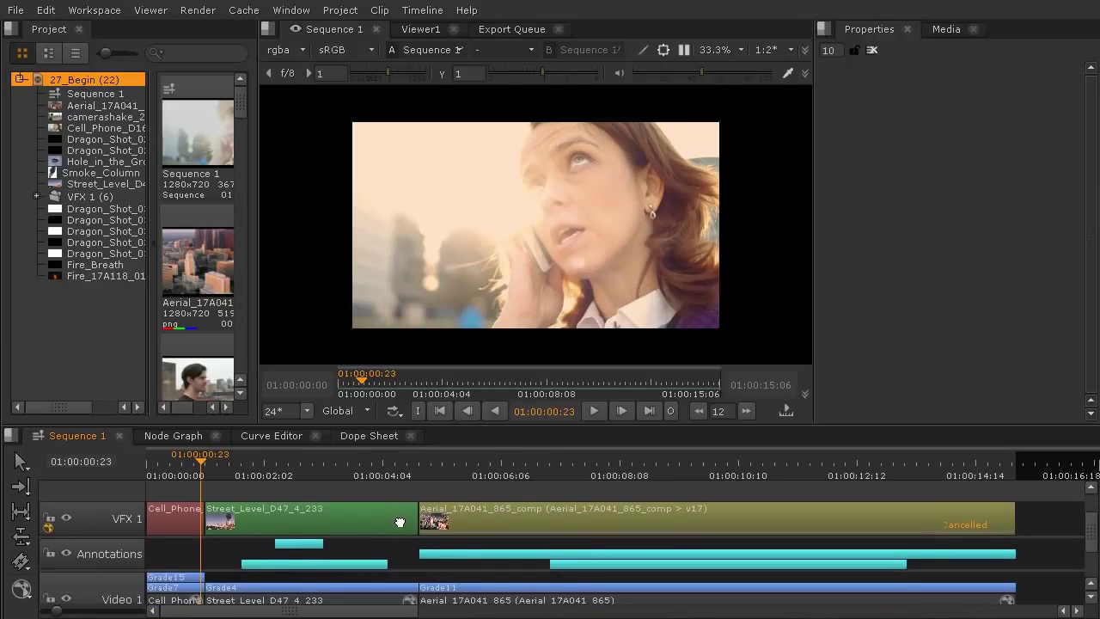
scroll(399, 523, "down", 1, "ctrl")
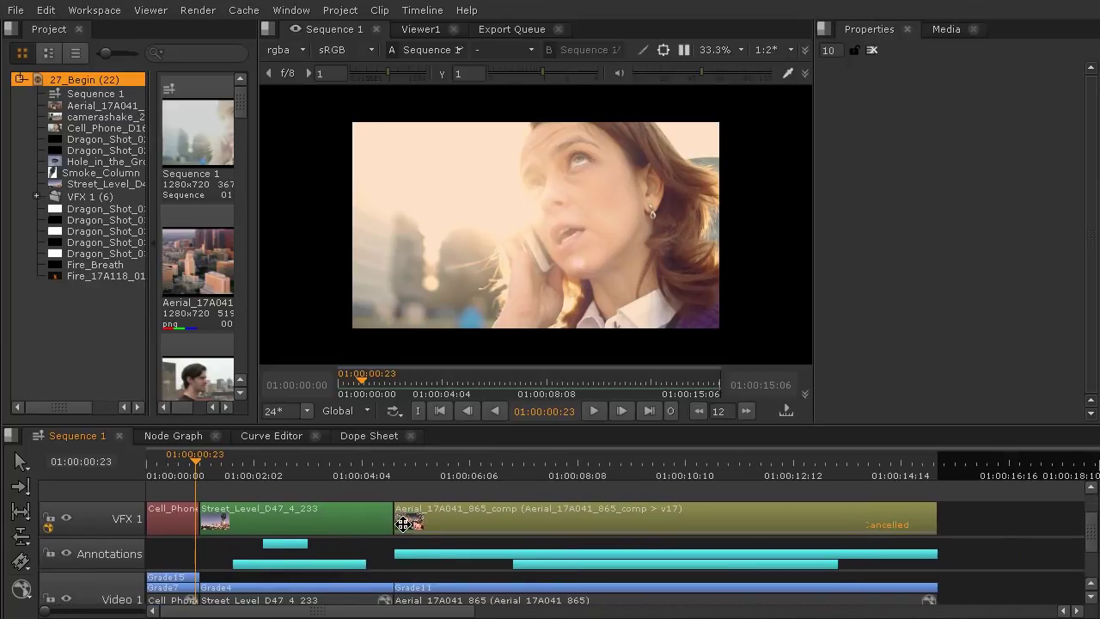
Step: Play and scrub the Street_Level_D47_4_233 clip to 01:00:04:08, and examine the dragon beside the tower up close
left_click(598, 410)
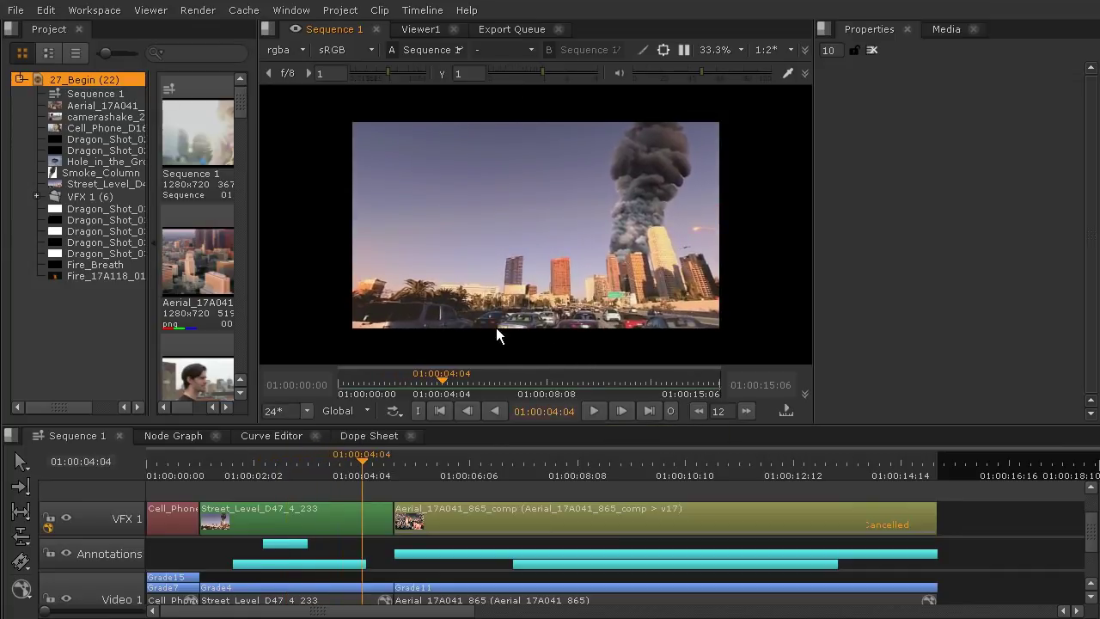
left_click(199, 462)
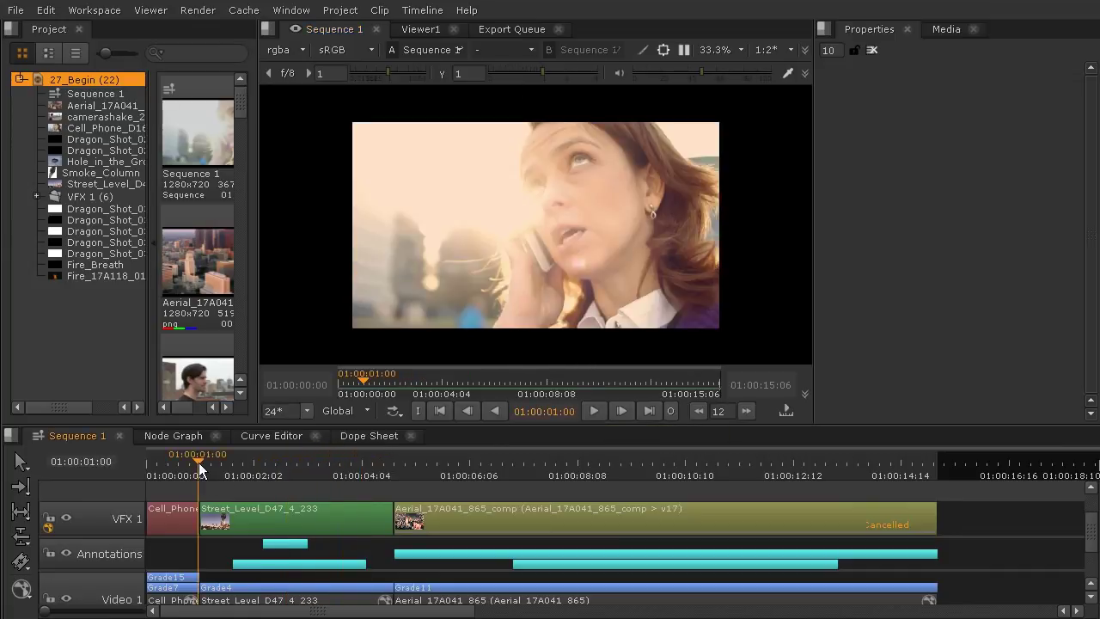
left_click_drag(198, 462, 371, 537)
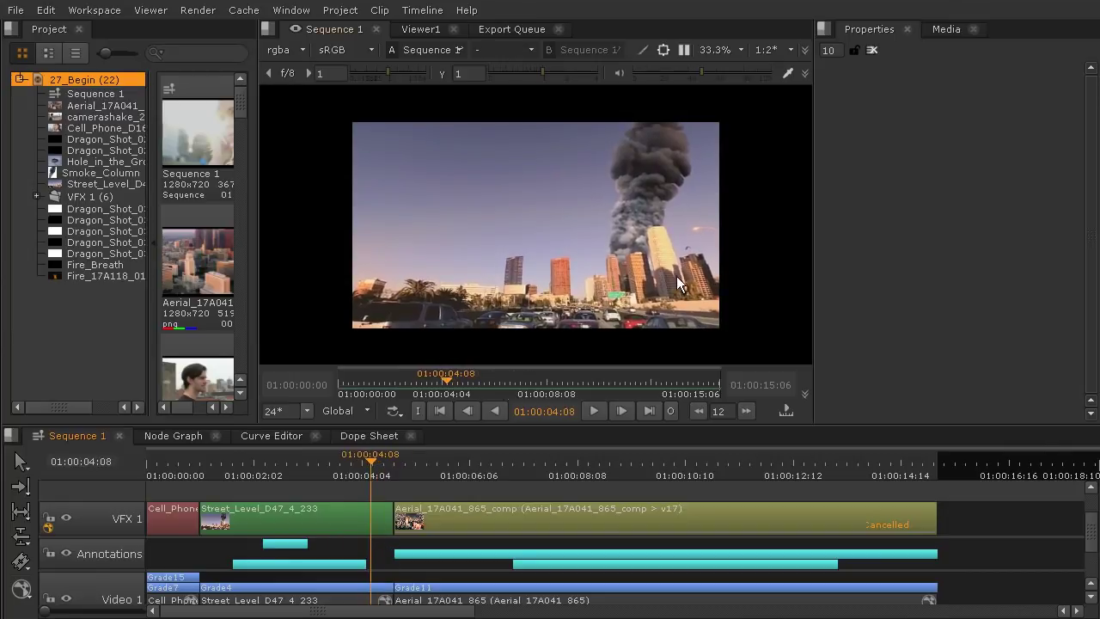
scroll(677, 276, "up", 10)
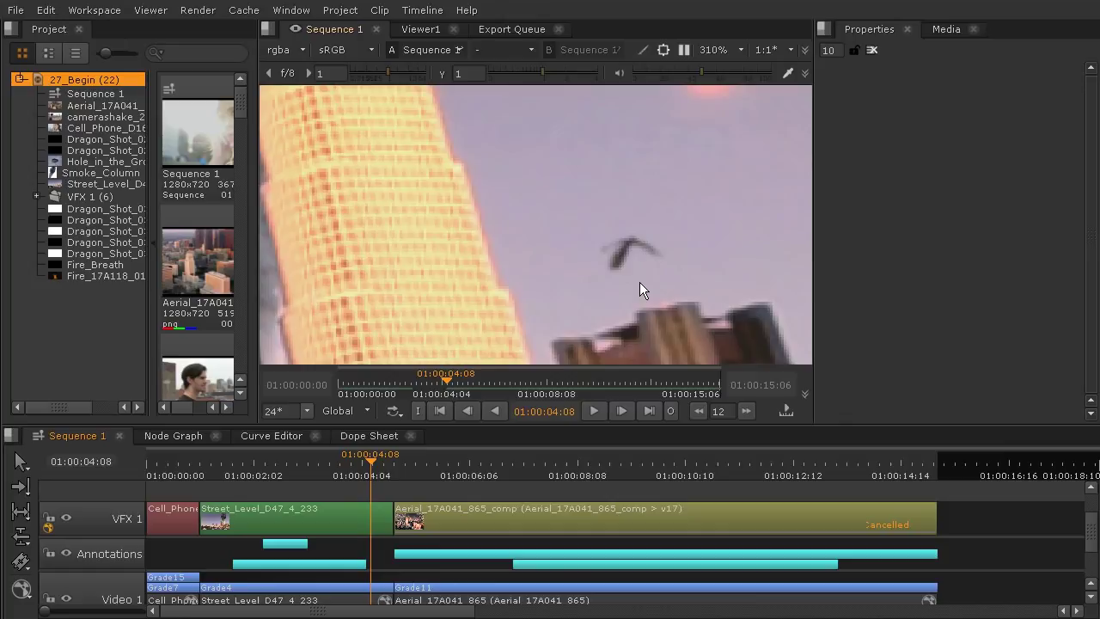
scroll(495, 241, "down", 5)
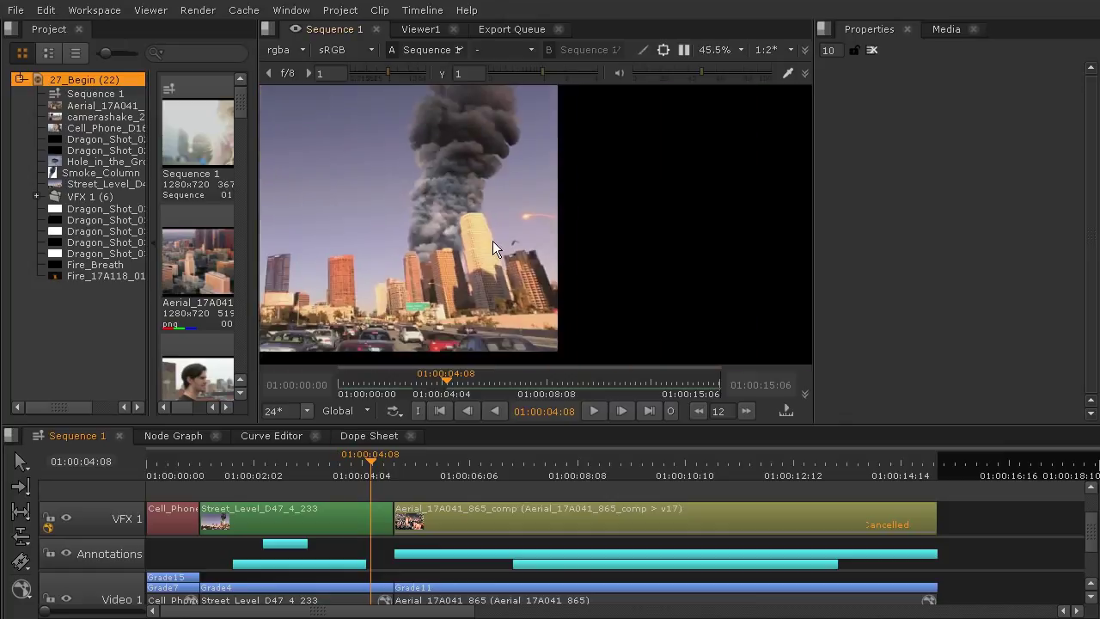
middle_click_drag(655, 256, 607, 261)
Step: Scrub between the street-level and aerial clips to compare the dragon shots, checking 01:00:07:10 and ending at 01:00:02:10
left_click_drag(370, 471, 251, 477)
mouse_move(518, 482)
left_mouse_down()
mouse_move(613, 465)
mouse_move(456, 473)
mouse_move(529, 473)
left_mouse_up()
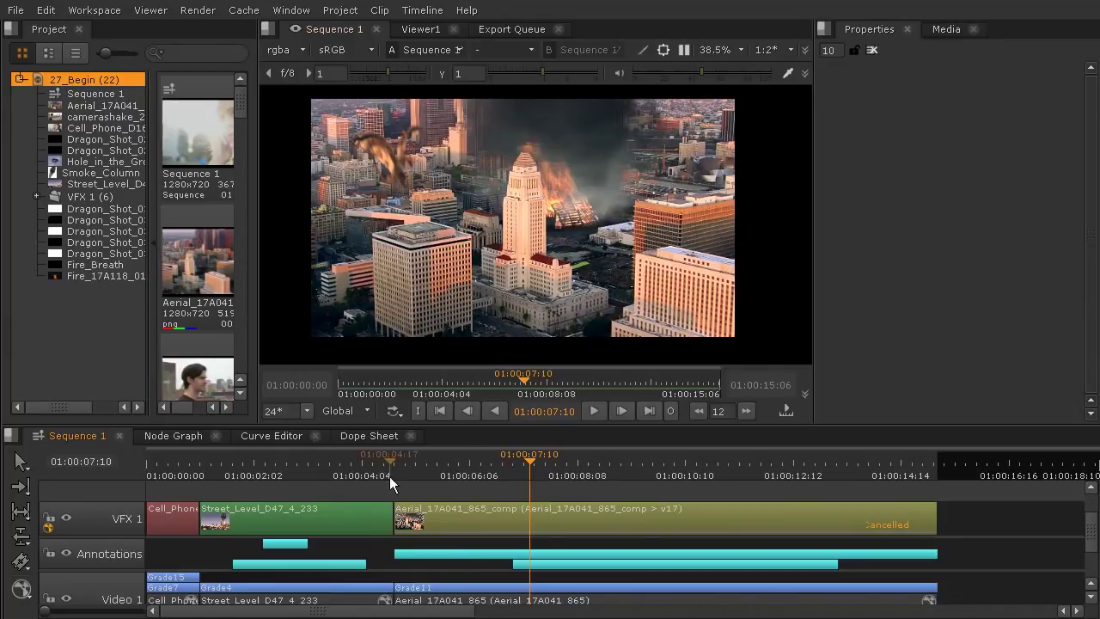
left_click_drag(380, 470, 271, 486)
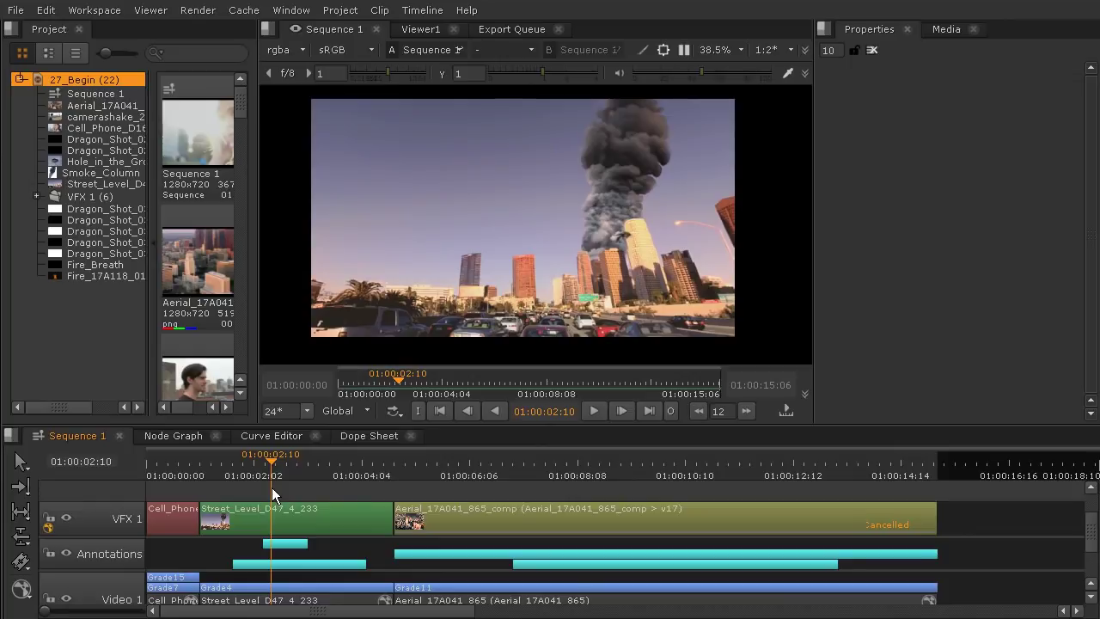
Step: Scrub Sequence 1 between the street-level clip at 01:00:01:17 and the aerial clip up to 01:00:06:20, comparing the dragon's flight path and haze
left_click_drag(407, 464, 489, 509)
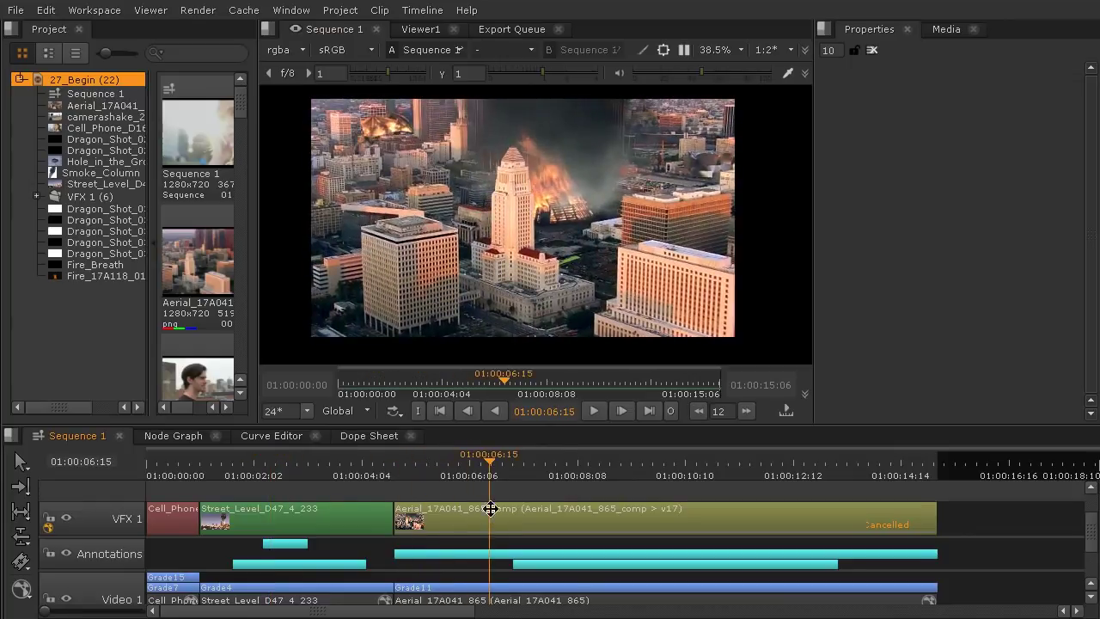
left_click_drag(289, 474, 233, 473)
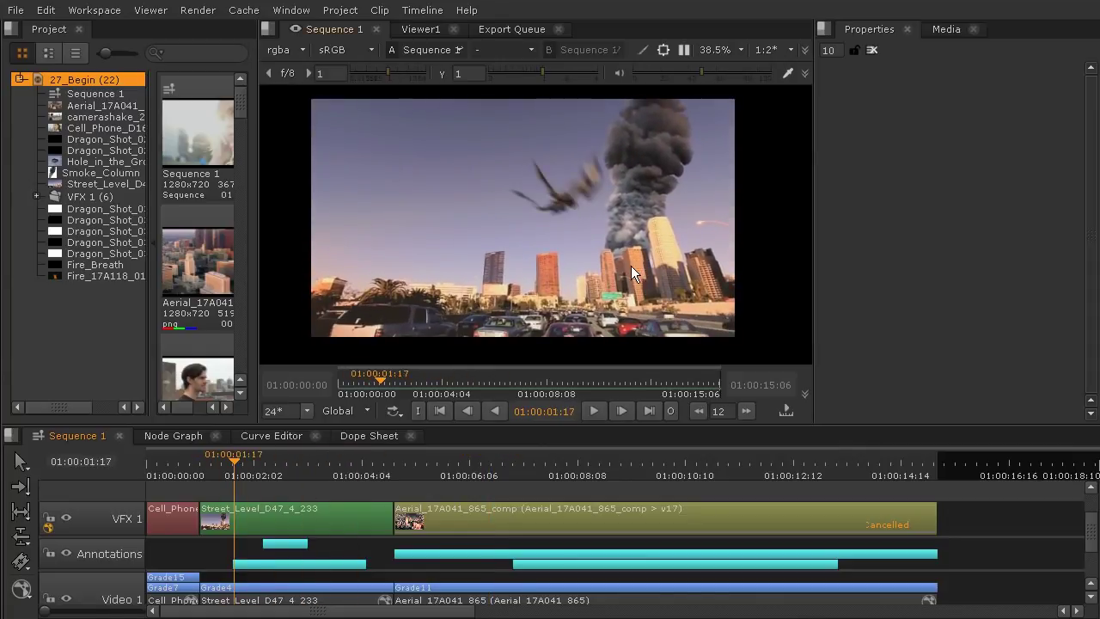
left_click(456, 486)
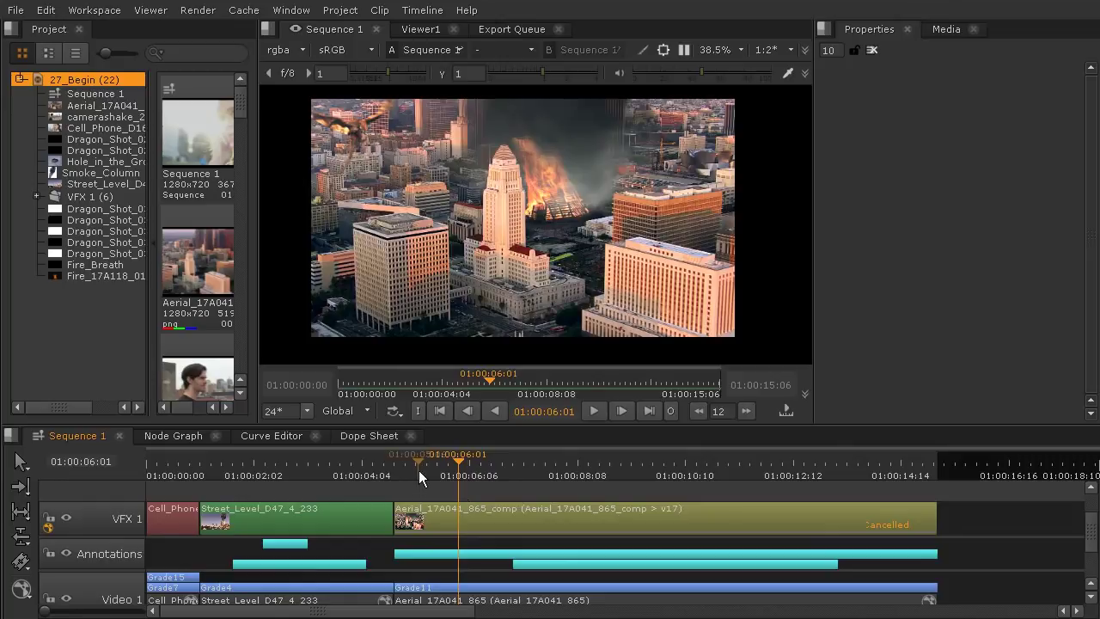
left_click_drag(458, 464, 499, 475)
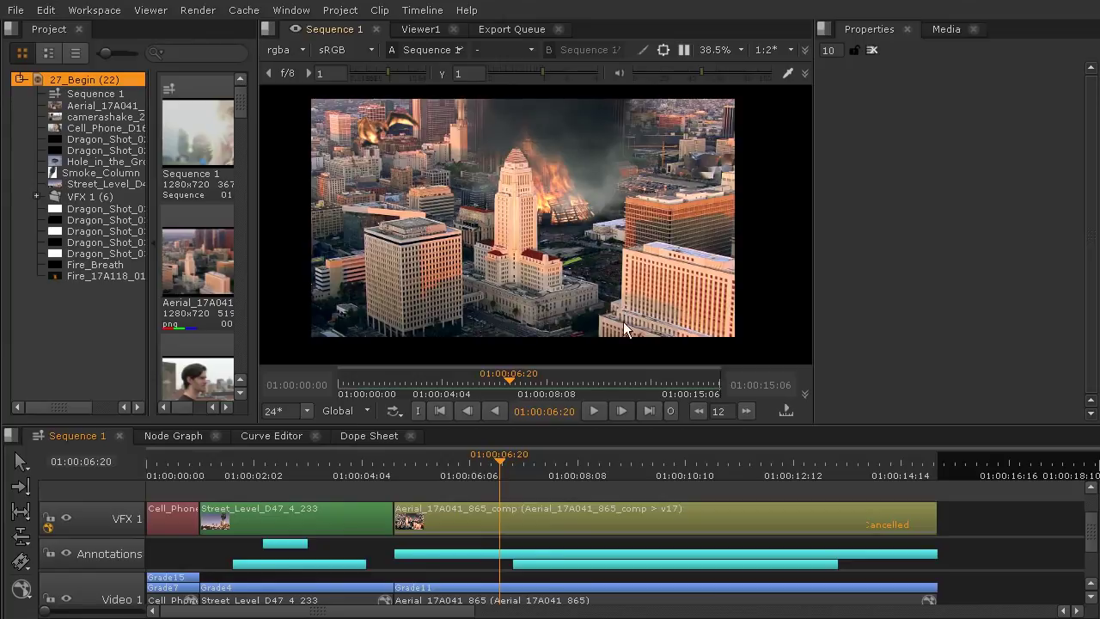
left_click_drag(500, 477, 437, 473)
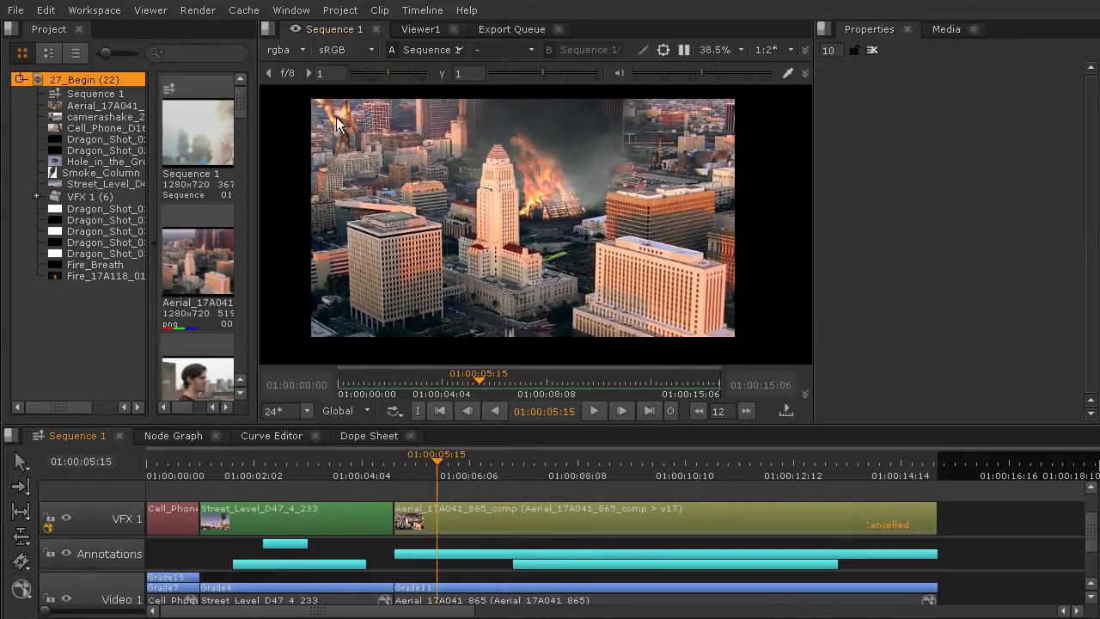
left_click_drag(438, 464, 564, 514)
left_click_drag(557, 468, 475, 473)
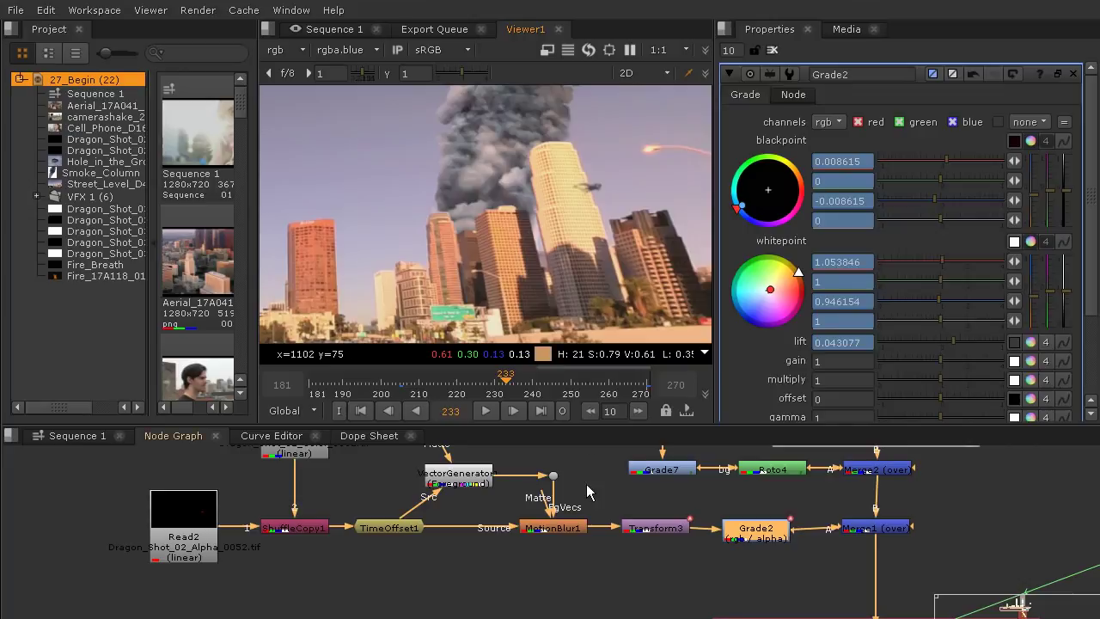
Step: Line up Grade2 with its node row and insert a Merge node between Merge1 and Transform1 above the Street_Level_D47_4_233_Render backdrop
left_click_drag(763, 534, 767, 531)
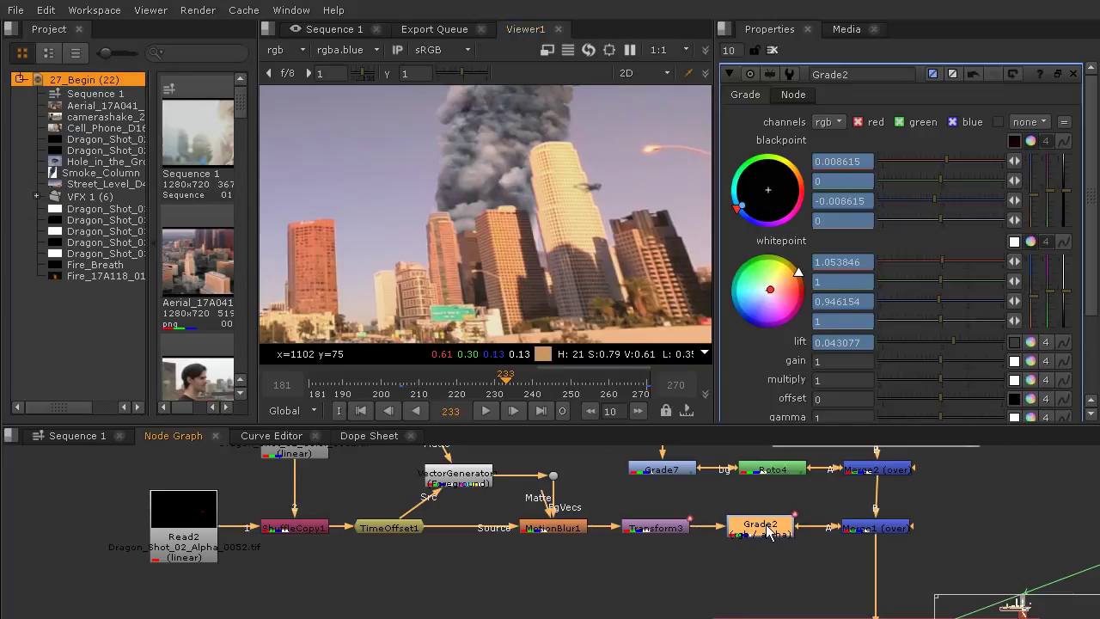
key("1")
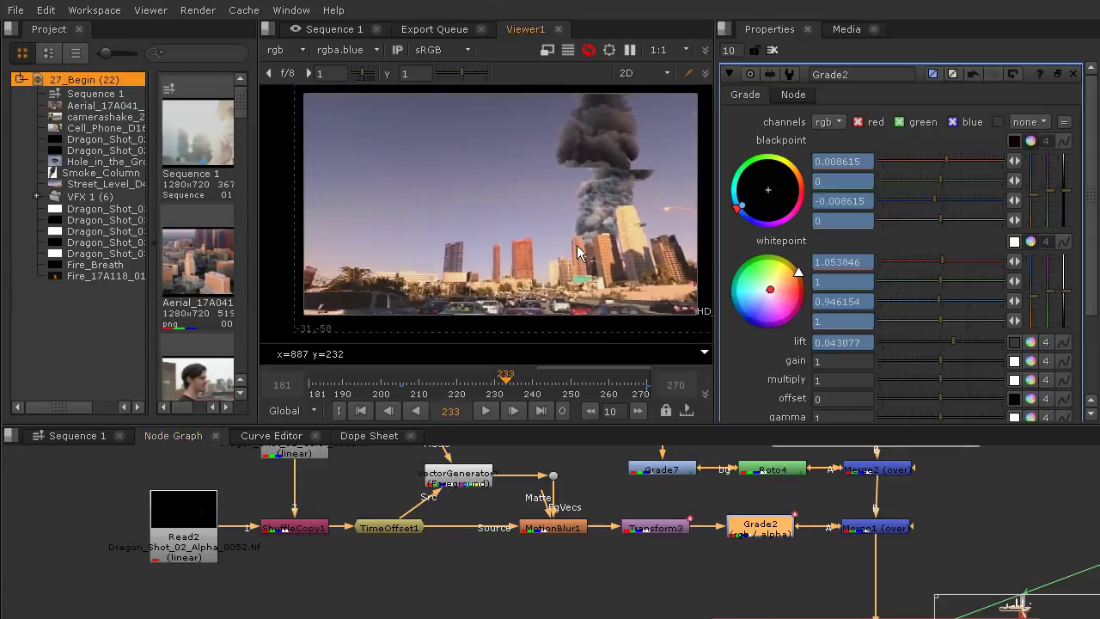
scroll(777, 524, "down", 5)
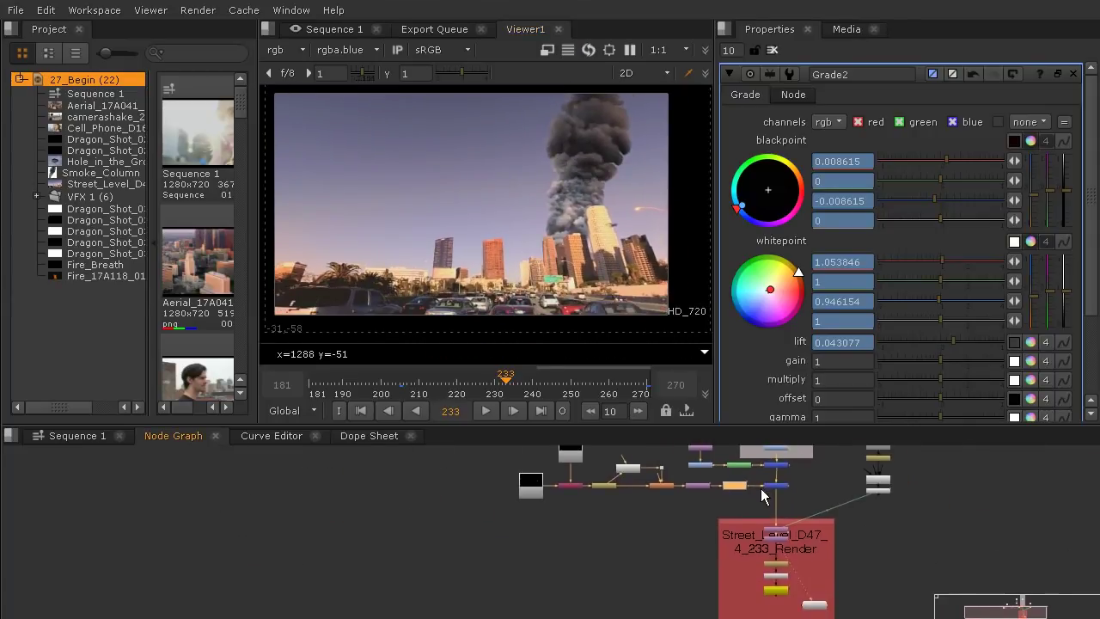
scroll(792, 548, "up", 4)
middle_click_drag(807, 531, 879, 447)
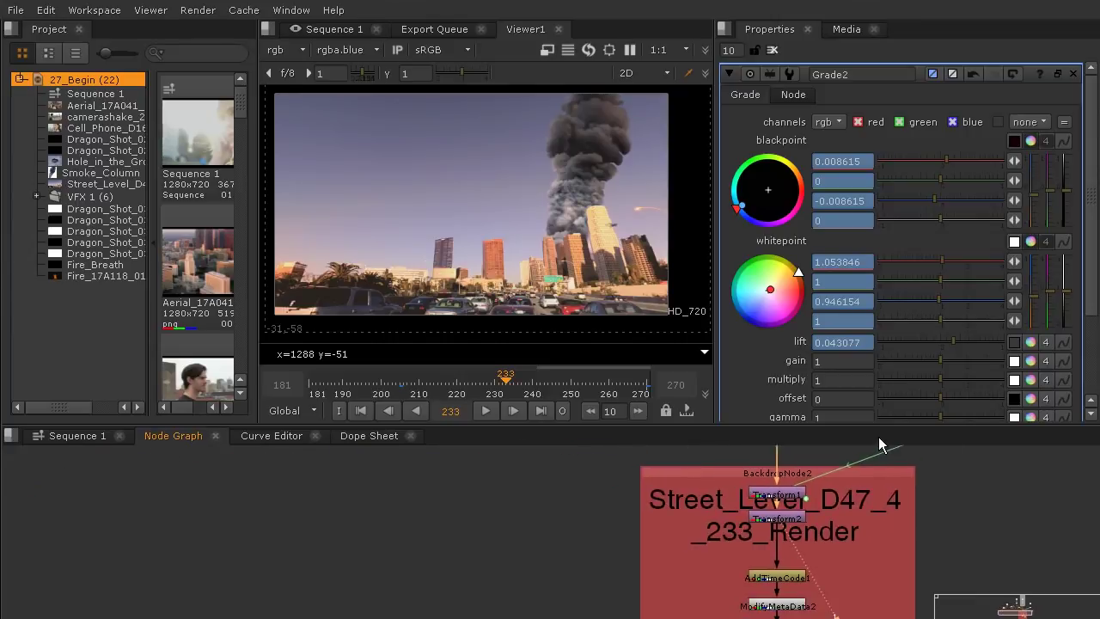
middle_click_drag(842, 492, 799, 553)
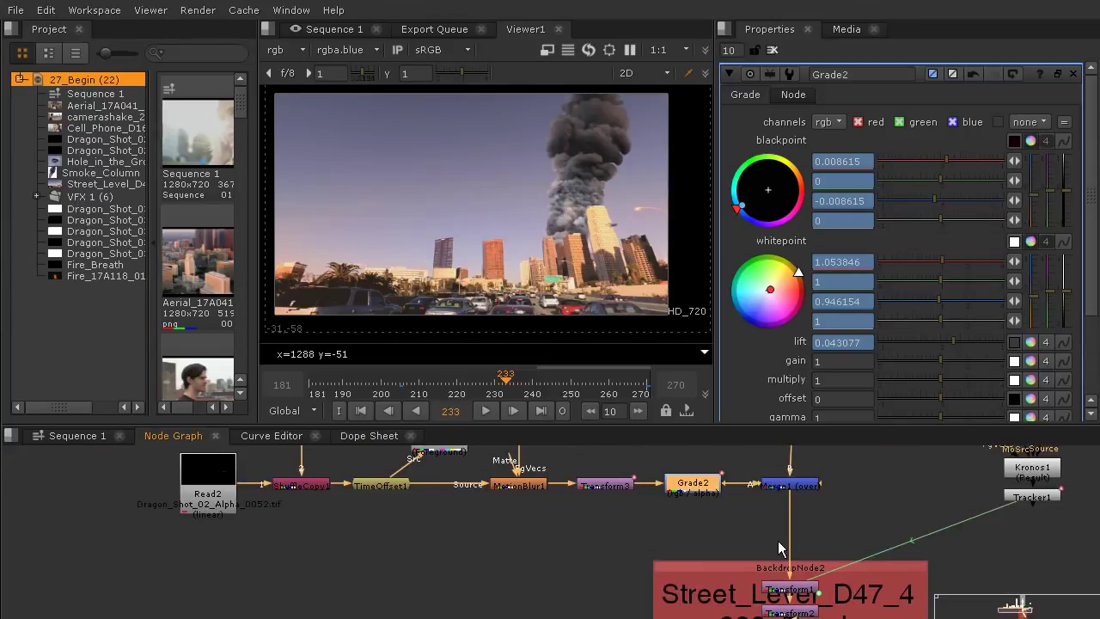
left_click(828, 509)
key("Tab")
type("mer")
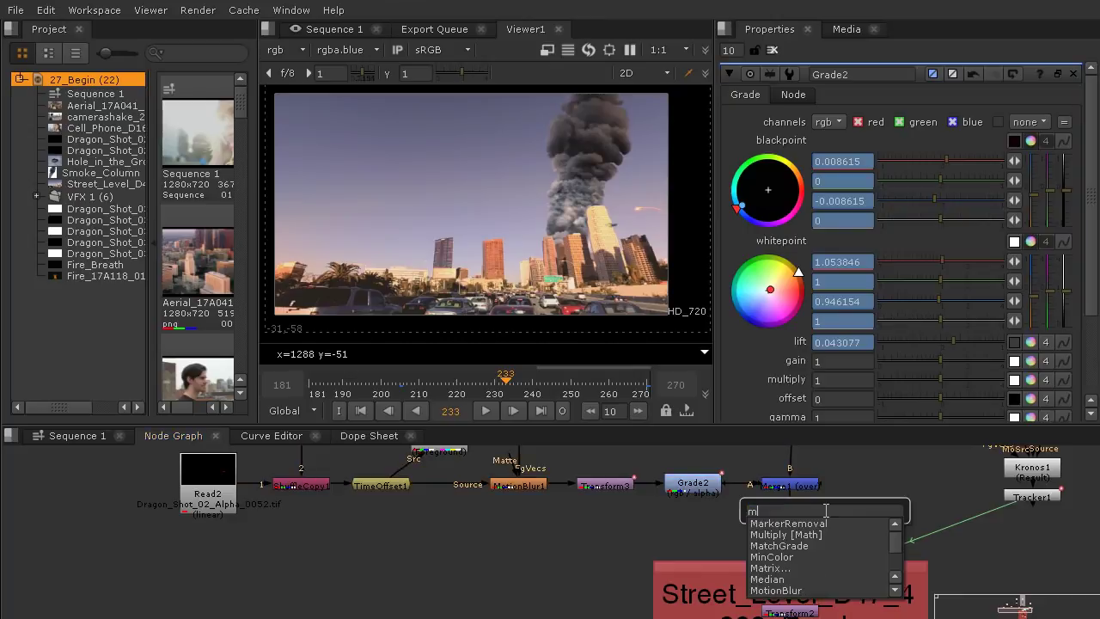
left_click(772, 527)
left_click_drag(801, 524, 789, 540)
Step: Add a Noise node beside the new merge and feed it into the A input of Merge3
left_click(702, 533)
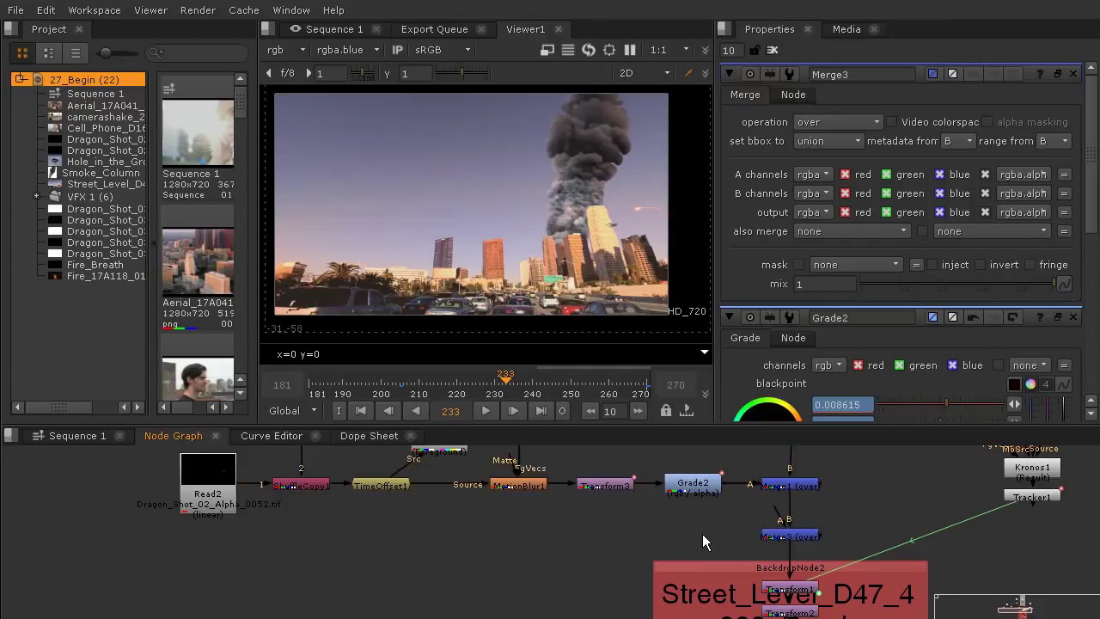
key("Tab")
type("noi")
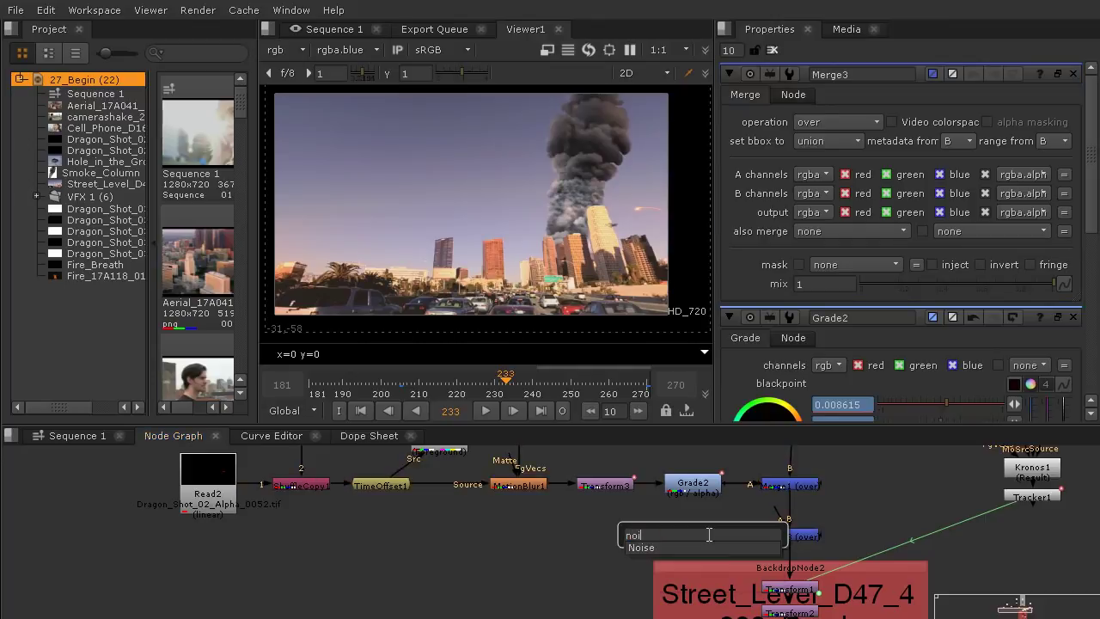
left_click(641, 548)
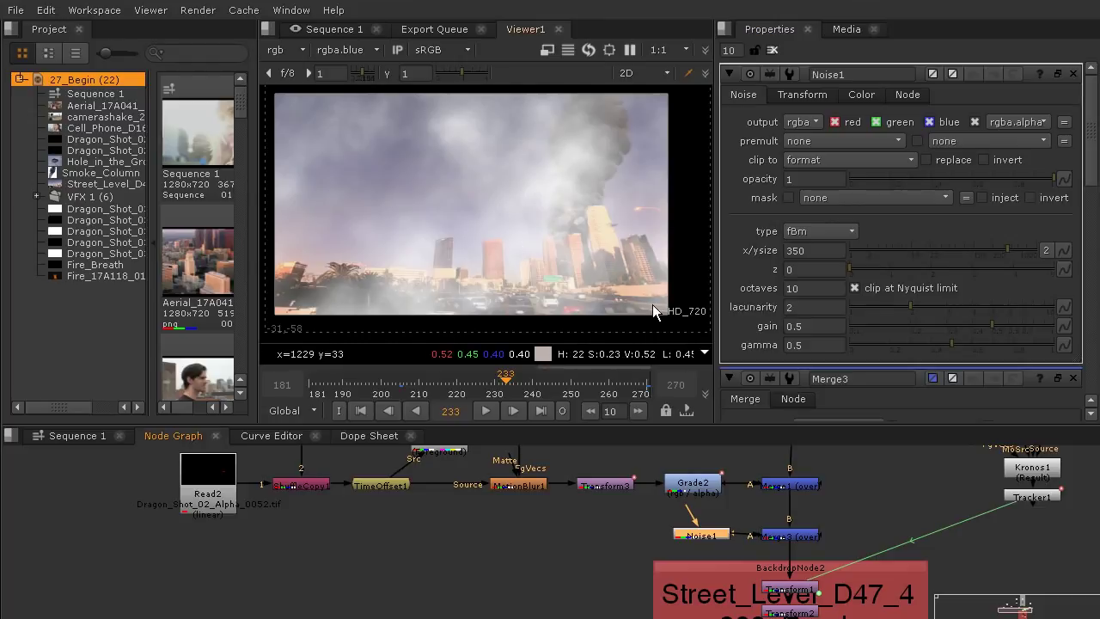
Step: Enlarge the viewer area and move Noise1 farther from Merge3 to make room between them
left_click_drag(736, 424, 737, 497)
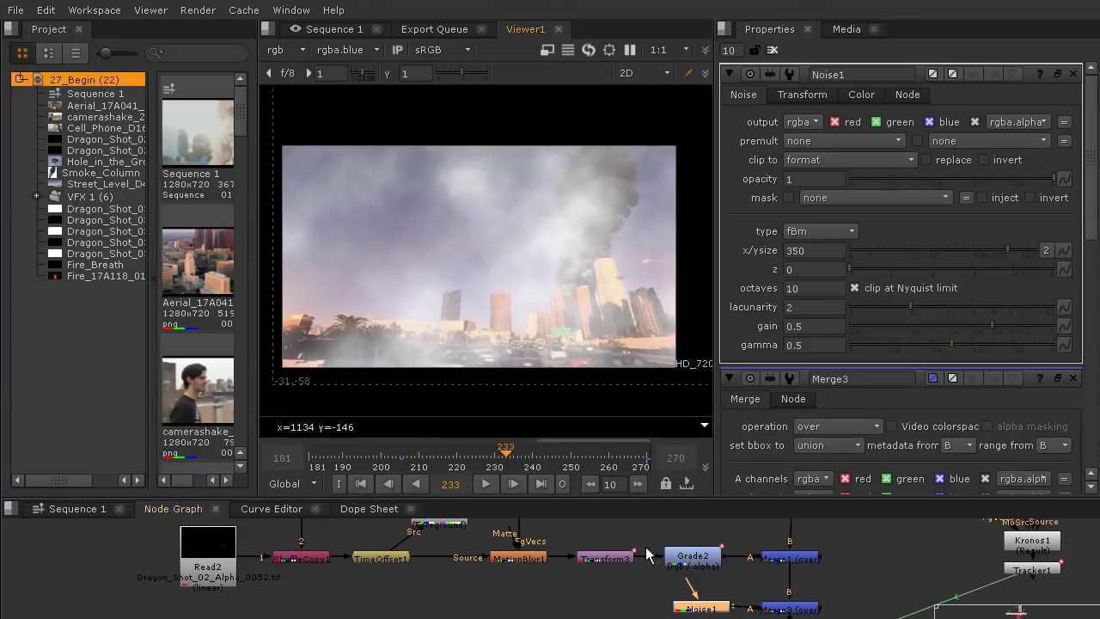
left_click_drag(698, 610, 649, 612)
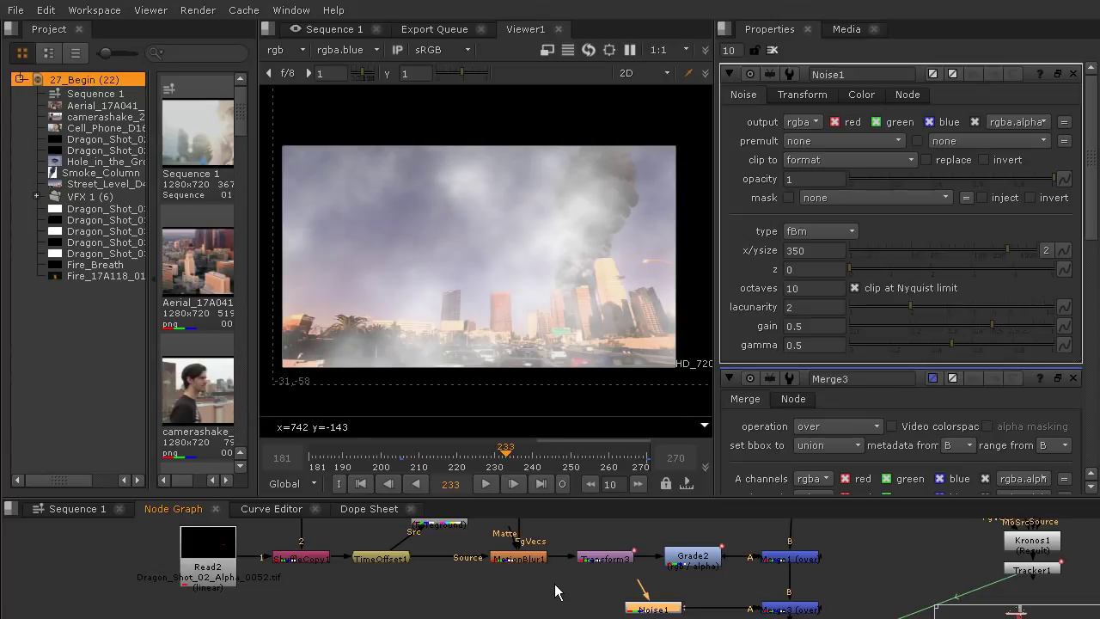
key("minus")
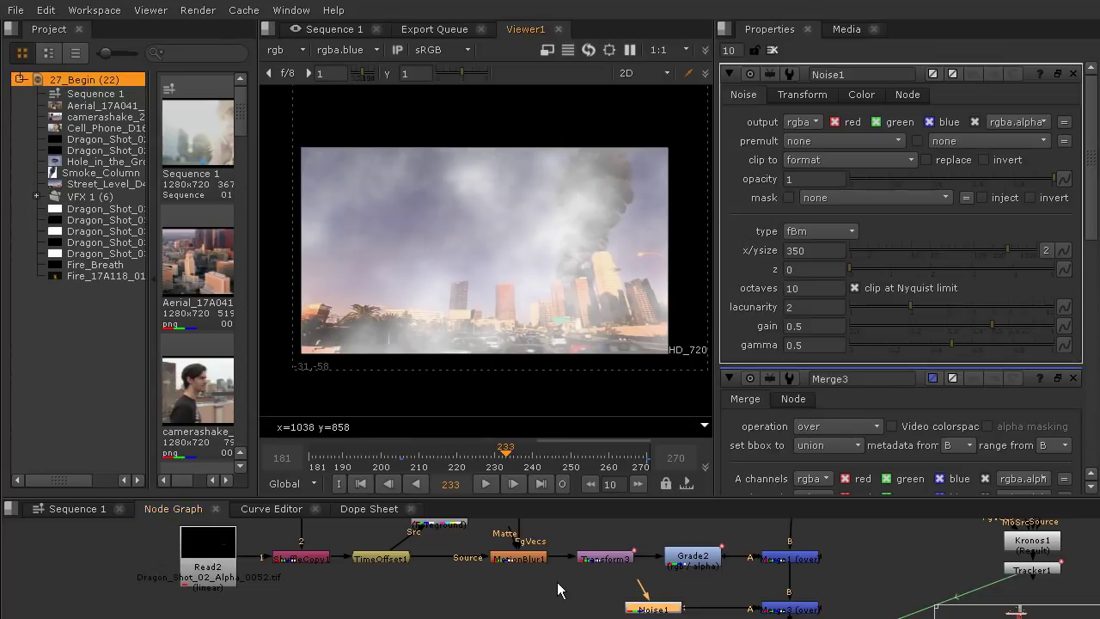
left_click(526, 589)
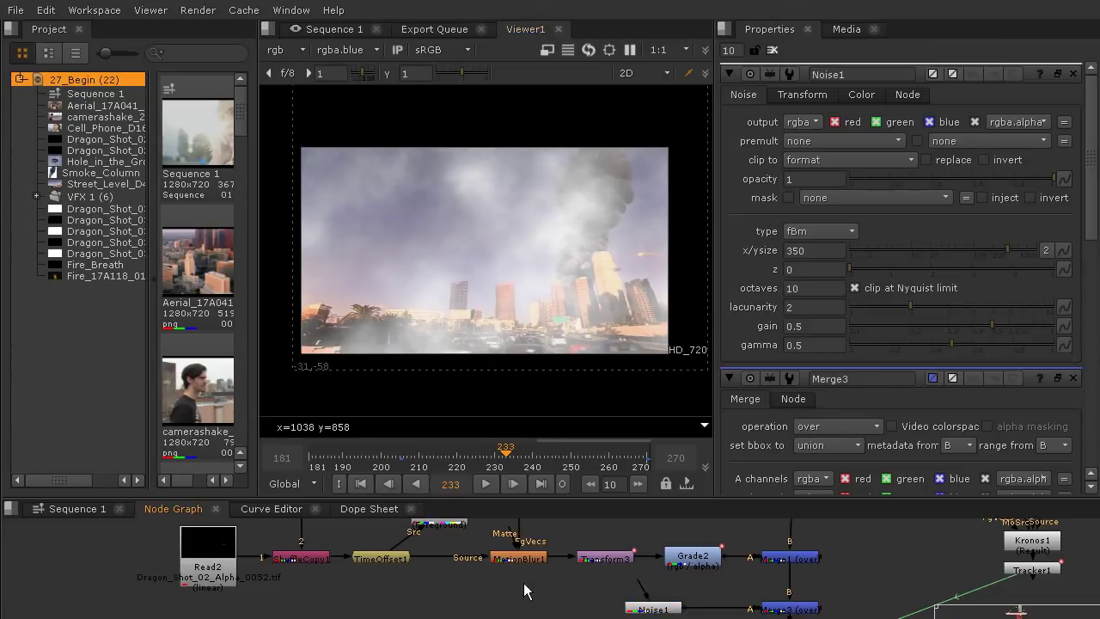
key("r")
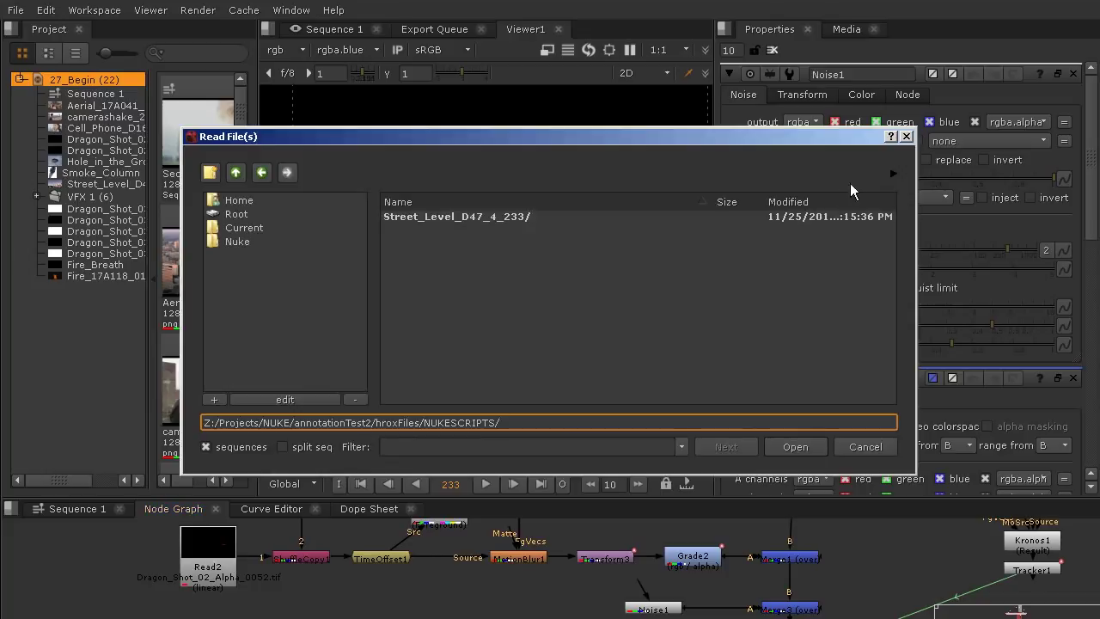
left_click(906, 136)
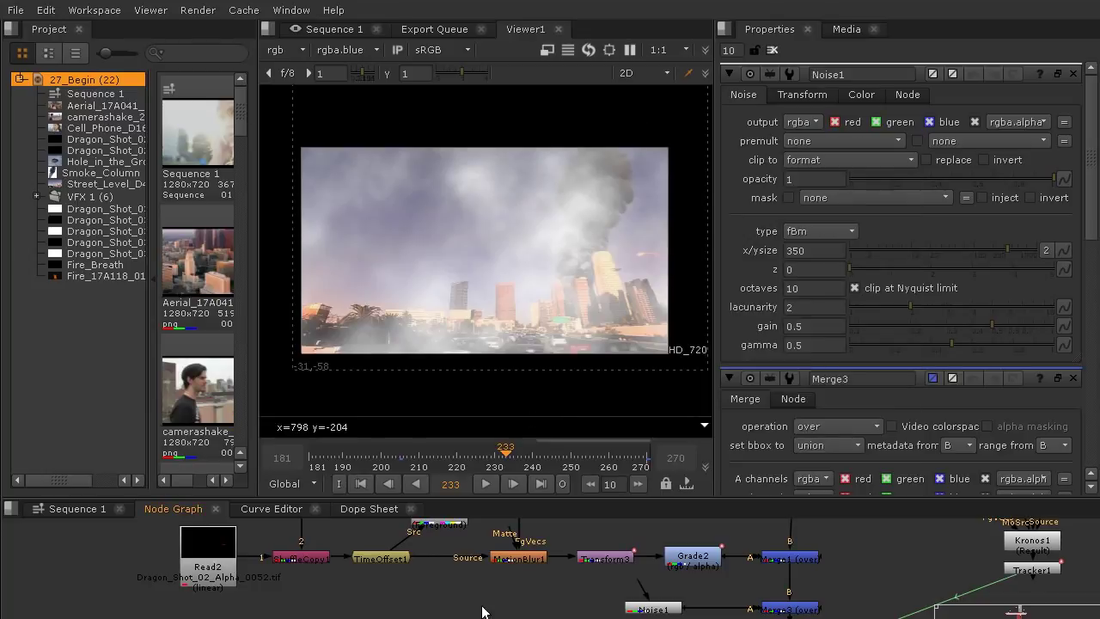
Step: Create a Roto node and insert it between Noise1 and Merge3
key("Tab")
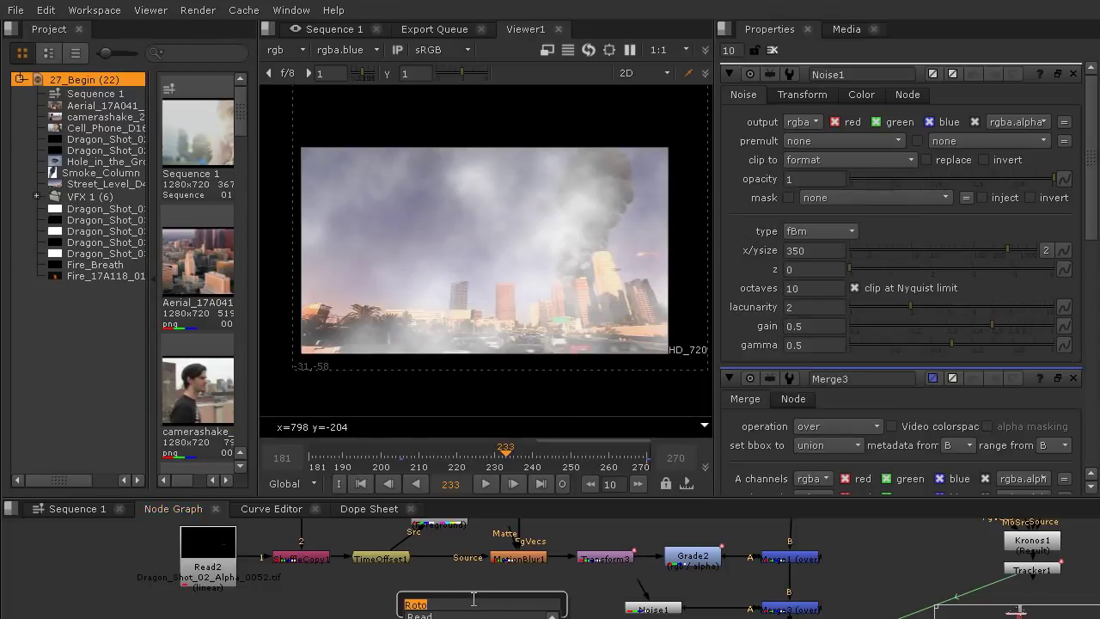
key("Return")
left_click_drag(479, 610, 717, 611)
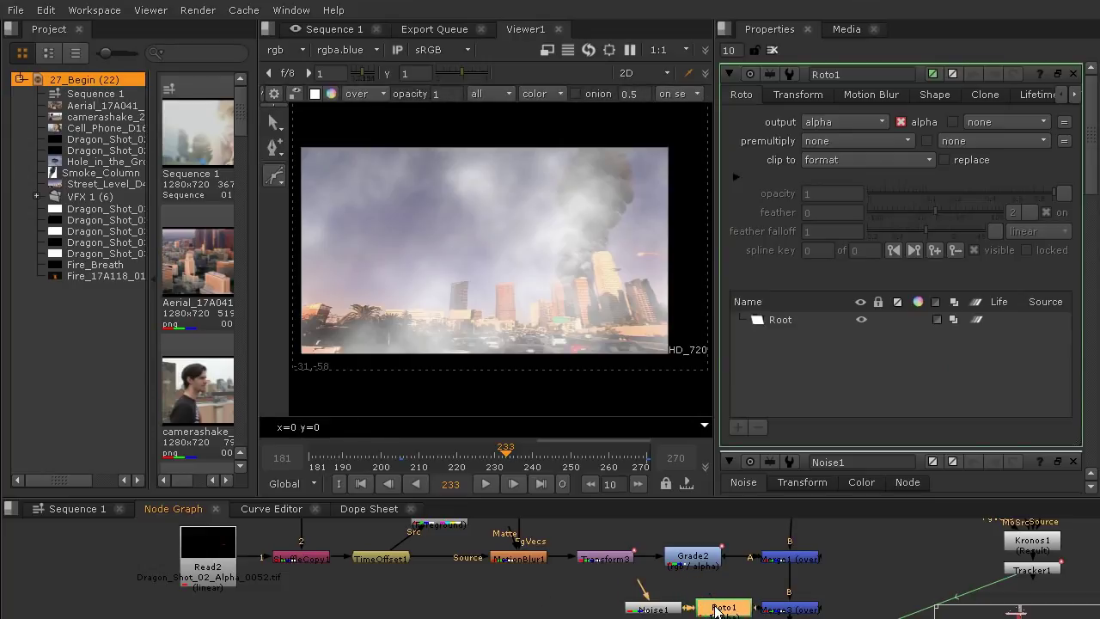
Step: Draw a closed Bezier shape in Roto1 around the street and lower skyline, extending beyond the frame's sides and bottom edge
left_click(282, 177)
left_click(327, 175)
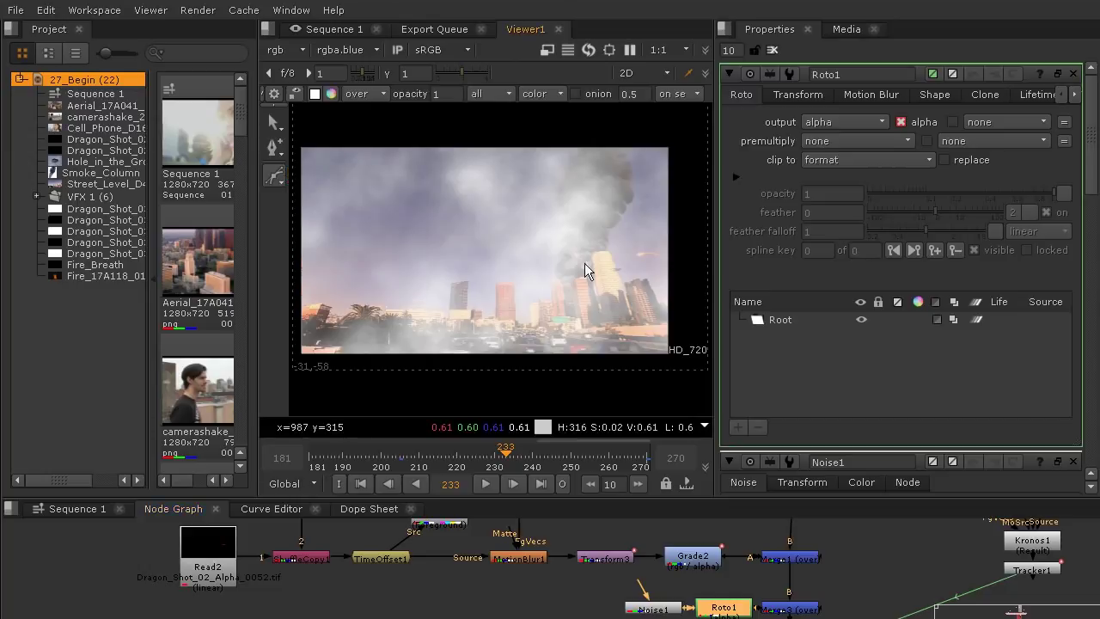
left_click(689, 298)
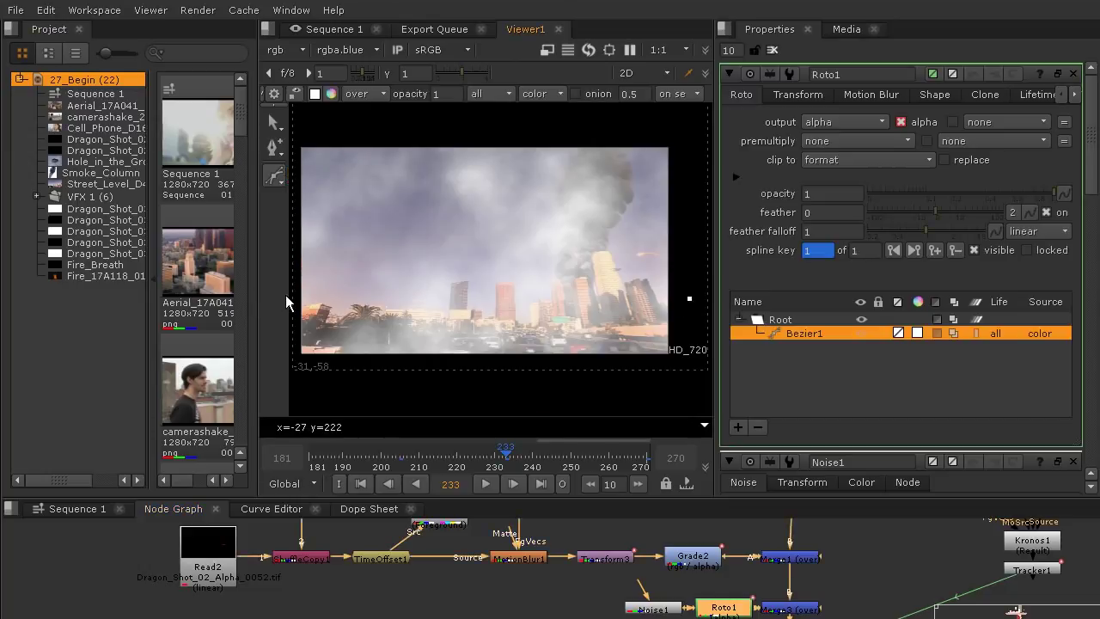
middle_click_drag(304, 293, 401, 289)
left_click(351, 294)
left_click_drag(346, 302, 343, 312)
middle_click_drag(343, 313, 407, 316)
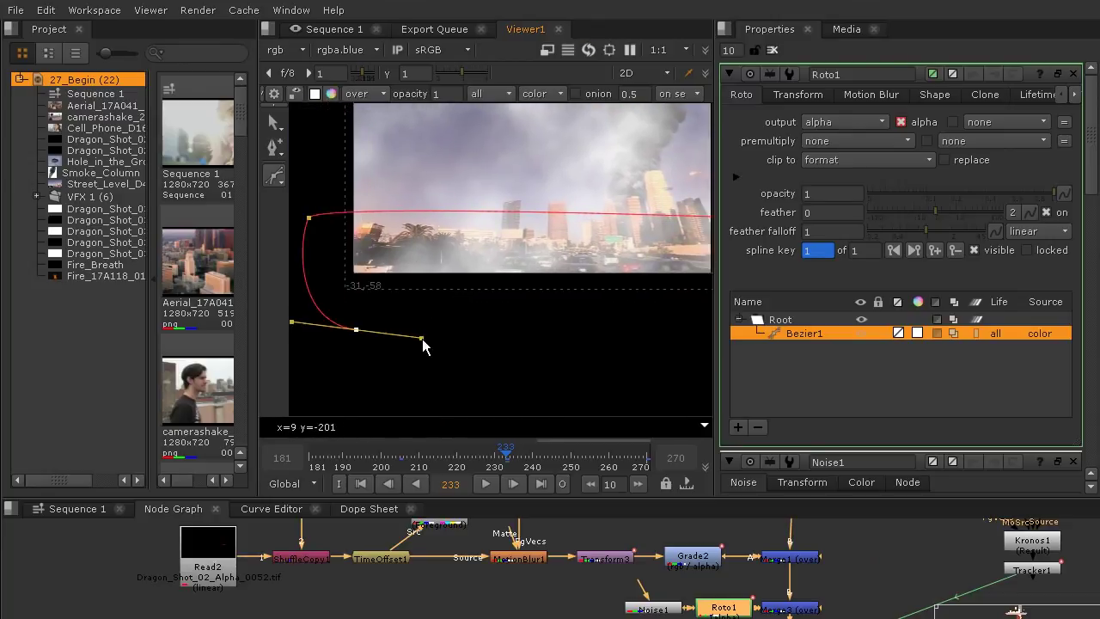
left_click_drag(613, 330, 602, 309)
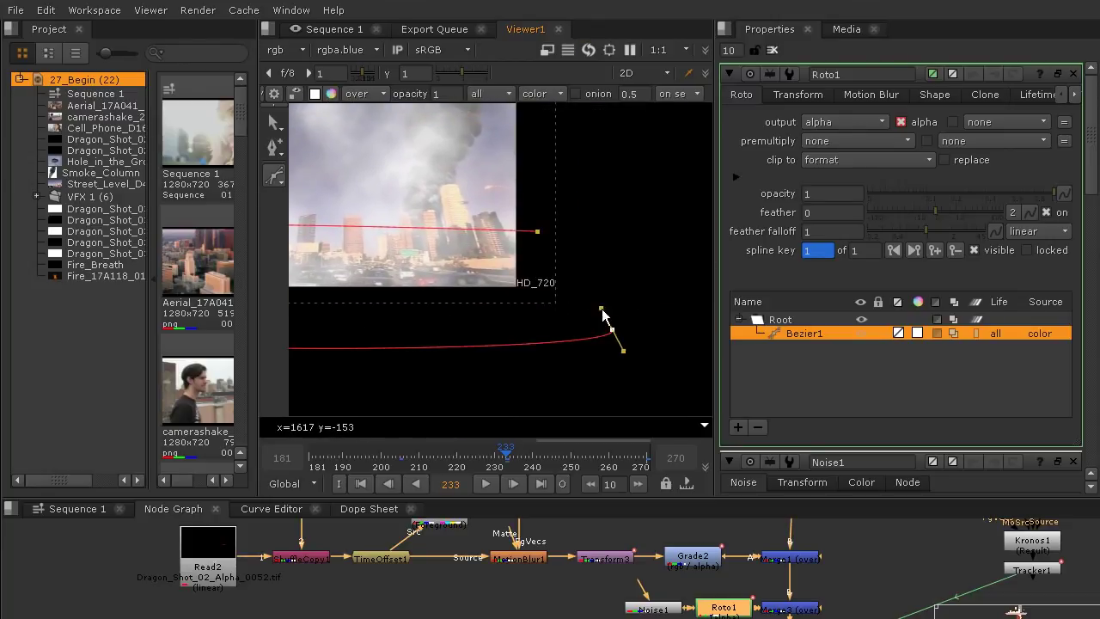
left_click(537, 232)
middle_click_drag(516, 290, 619, 313)
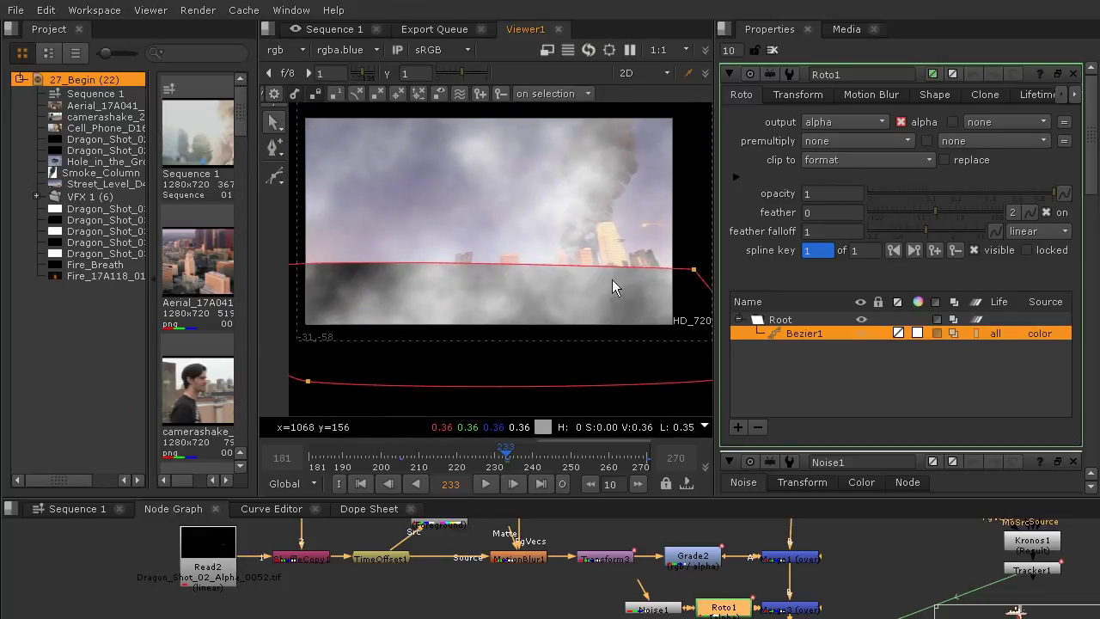
scroll(514, 275, "down", 1)
Step: Set Roto1's output to rgba and the Bezier shape's color to black with an alpha of 0
left_click(839, 121)
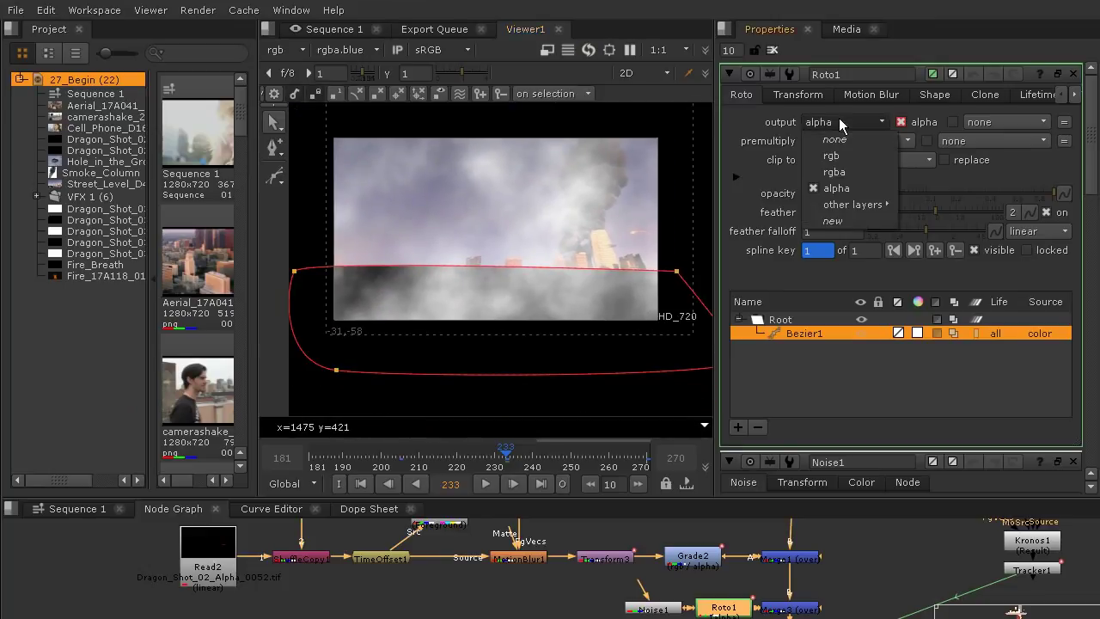
left_click(845, 165)
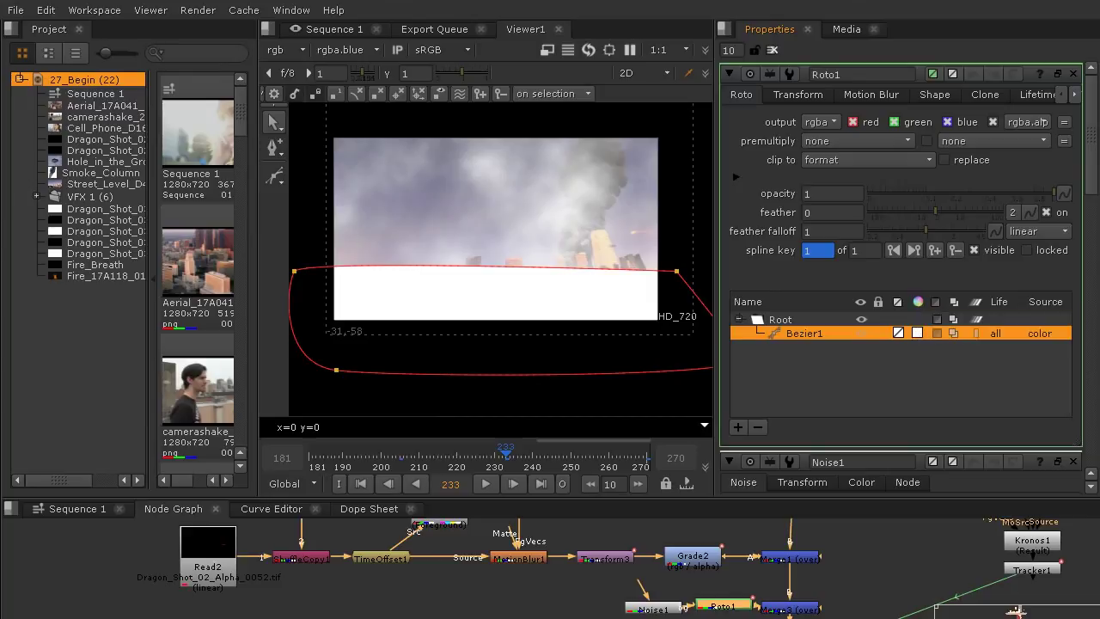
left_click(918, 334)
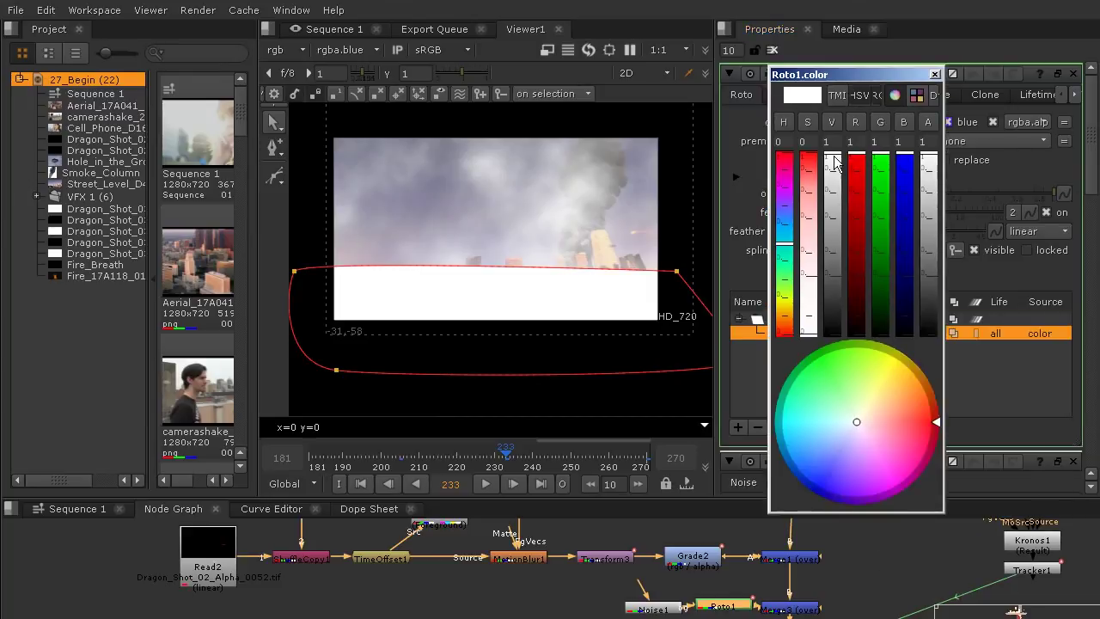
left_click_drag(832, 157, 832, 350)
left_click_drag(924, 169, 940, 378)
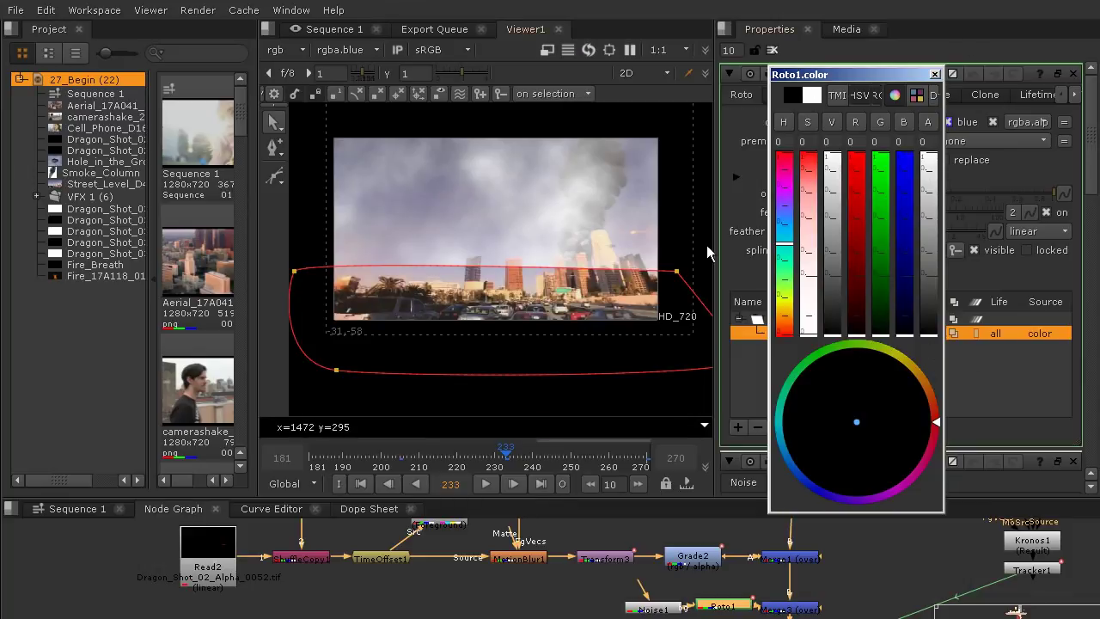
left_click(936, 73)
Step: Feather the Bezier's upper edge upward across the skyline and lower its two upper points to the level of the cars
left_click_drag(679, 273, 685, 224, "ctrl")
mouse_move(303, 275)
left_mouse_down()
mouse_move(309, 266)
mouse_move(295, 276)
mouse_move(322, 279)
left_mouse_up()
left_click_drag(291, 234, 309, 298)
left_click_drag(677, 272, 683, 302)
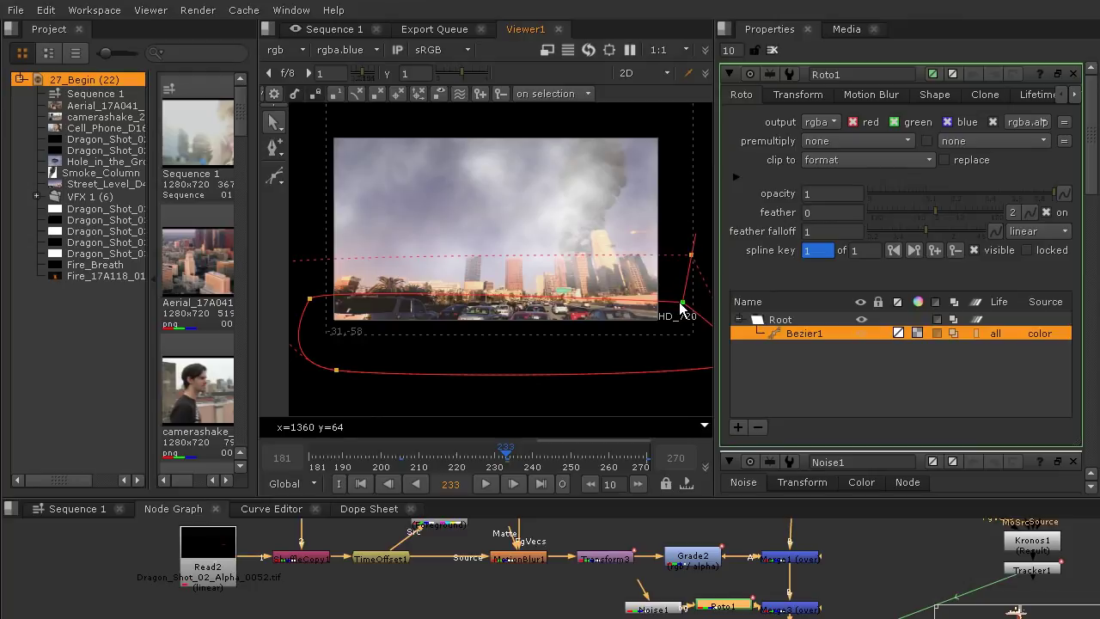
Step: Close all open node properties and shift Noise1 and Roto1 away from Merge3 in the node graph
left_click(773, 50)
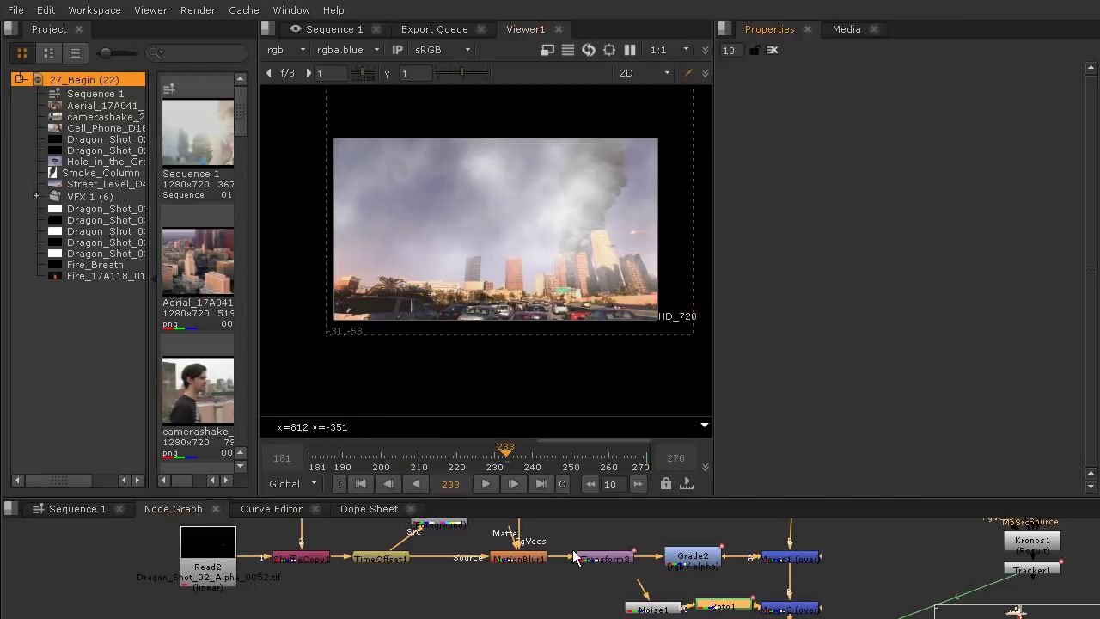
left_click_drag(655, 609, 632, 606)
left_click_drag(713, 613, 699, 612)
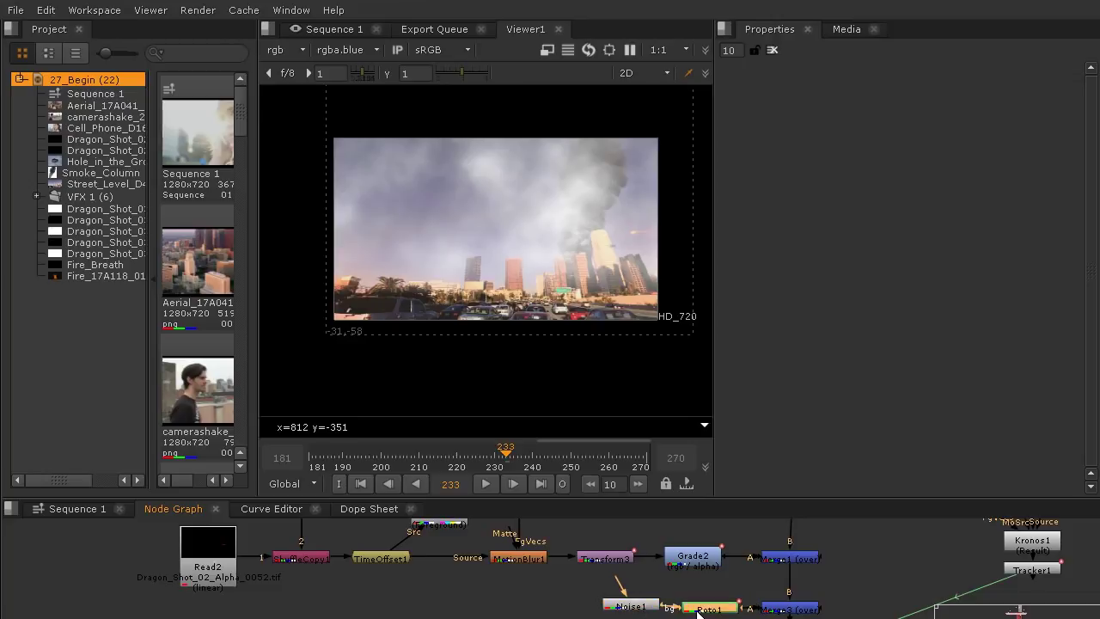
Step: Reduce Merge3's mix to 0.57 to soften the haze, and close its properties
double_click(782, 607)
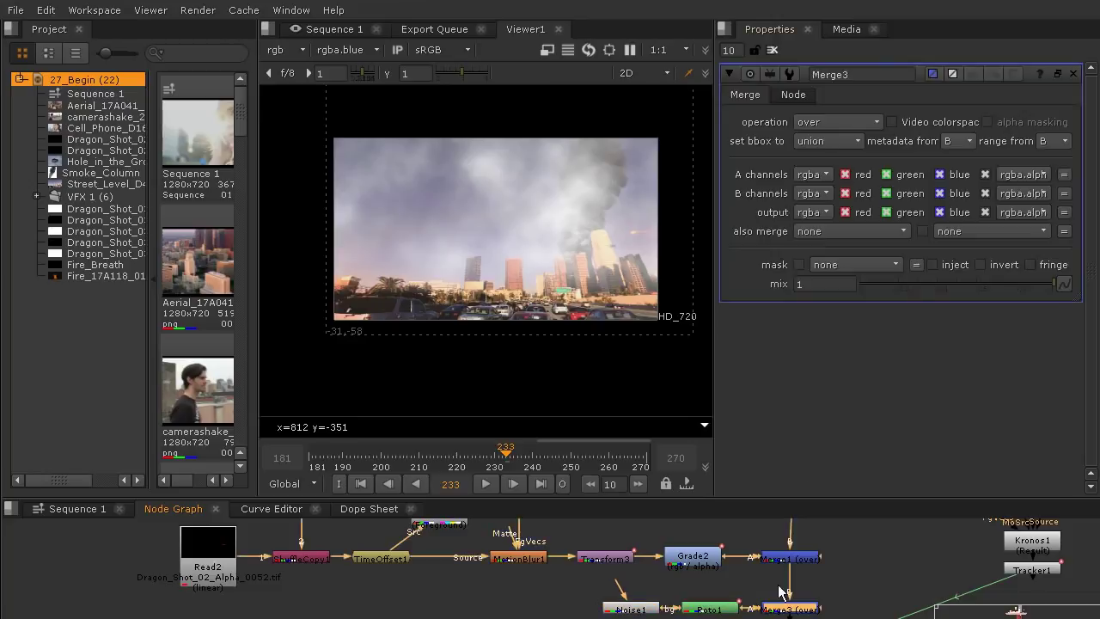
left_click(969, 284)
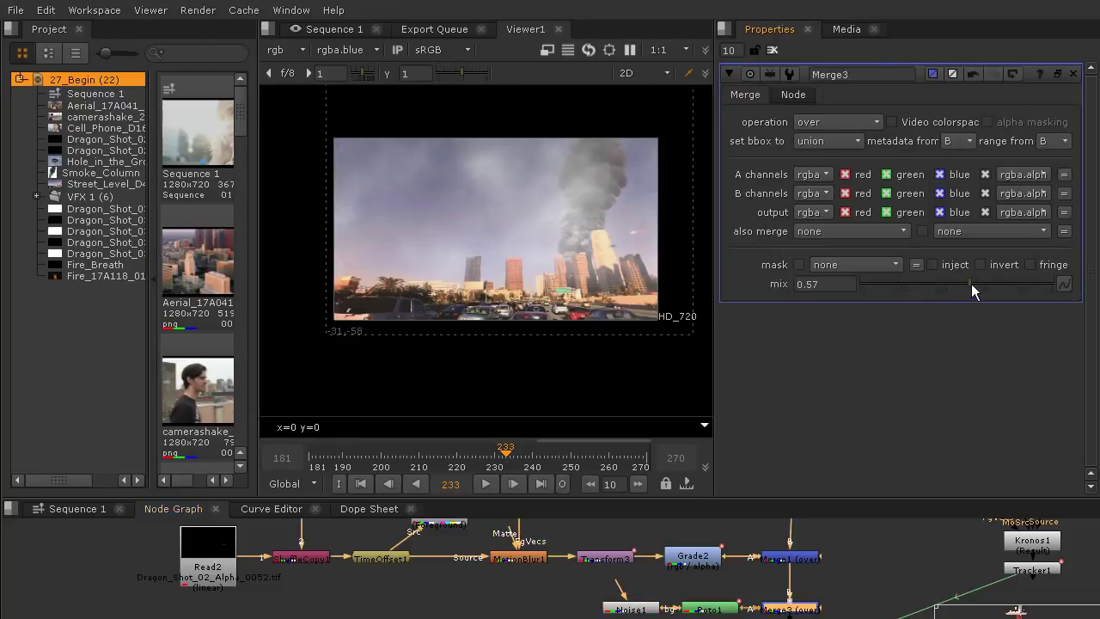
left_click(1072, 74)
Step: Animate Noise1's z from 0 at frame 181 to 0.75 at frame 270
double_click(660, 606)
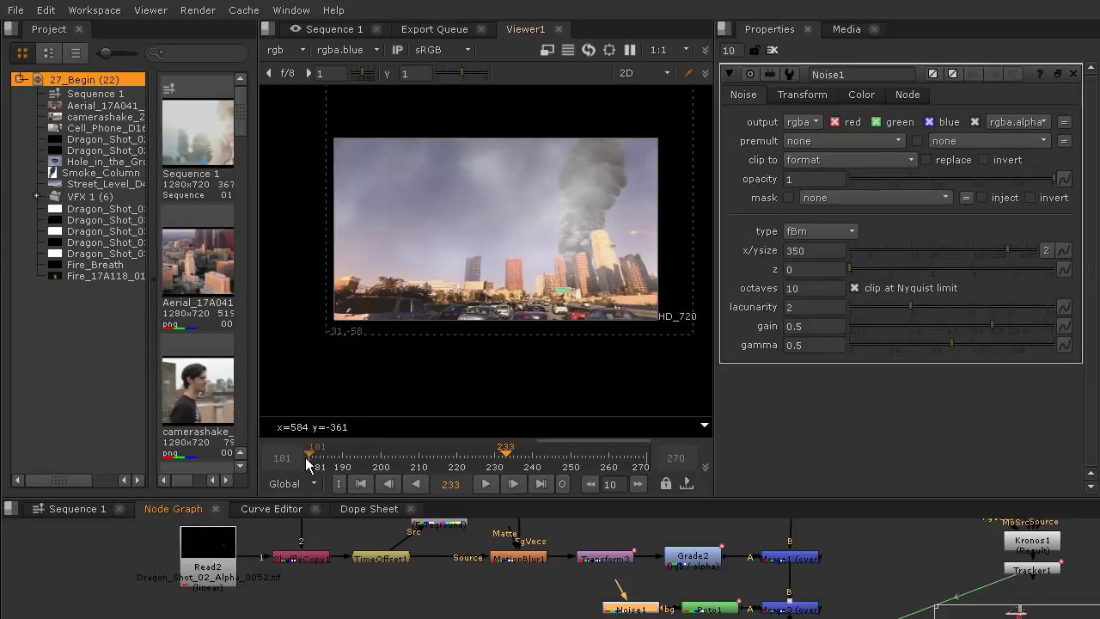
left_click_drag(855, 269, 886, 280)
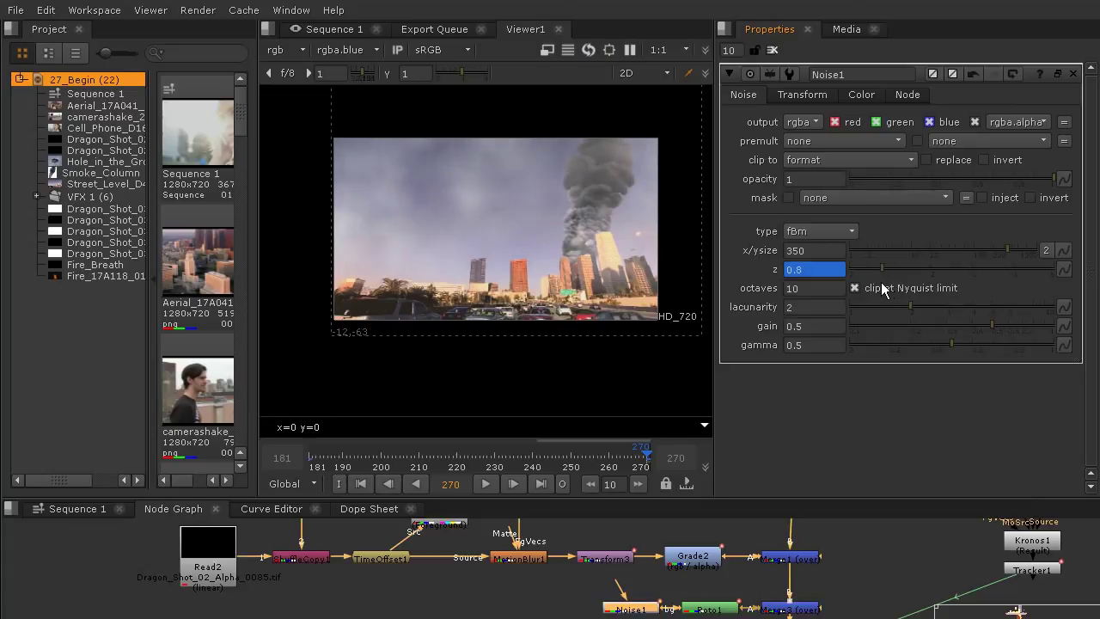
type("0.75")
key("Return")
right_click(812, 270)
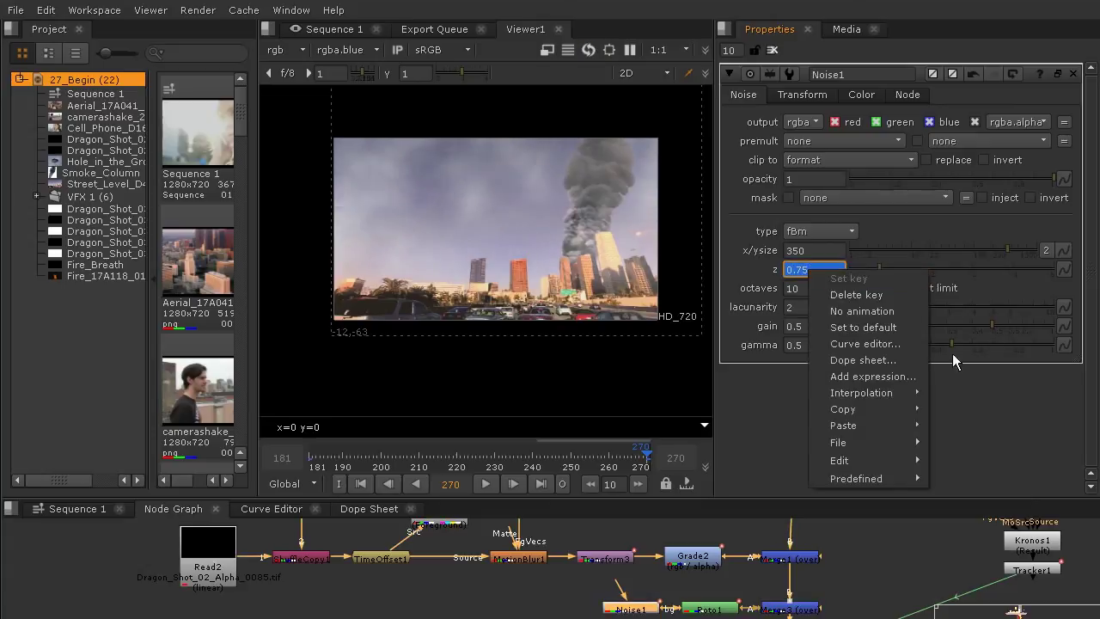
left_click(983, 424)
Step: Play the shot from its start to examine the speed of the haze's evolution
left_click_drag(338, 484, 313, 464)
left_click(487, 485)
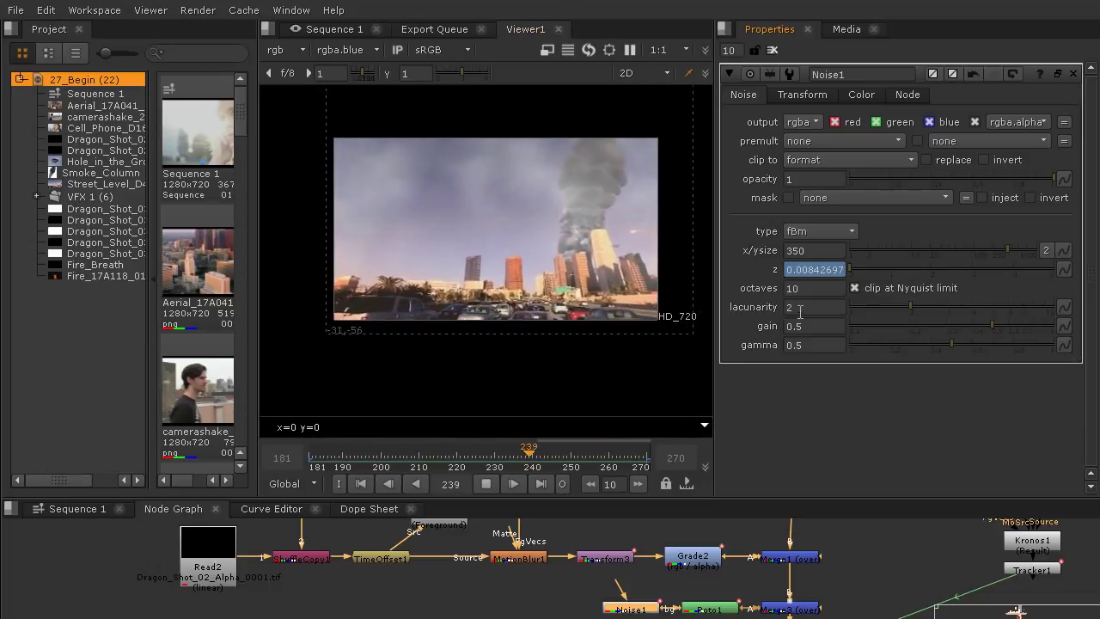
left_click(485, 484)
Step: Set Noise1's z at frame 270 to 0.3 and scrub back through the shot to frame 191
left_click(646, 456)
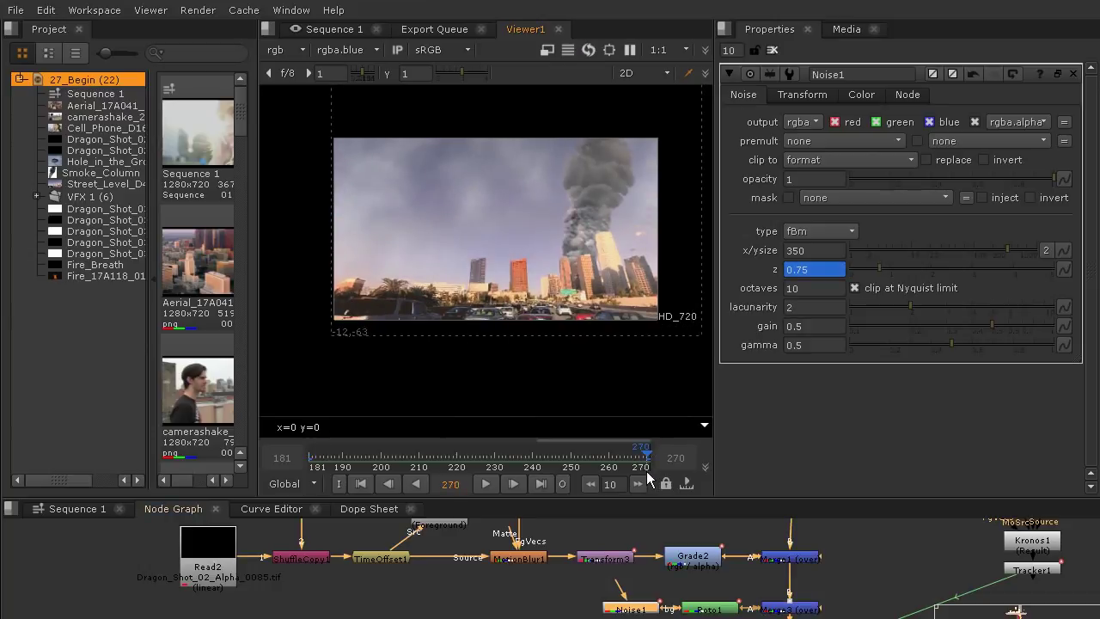
double_click(813, 269)
type("3")
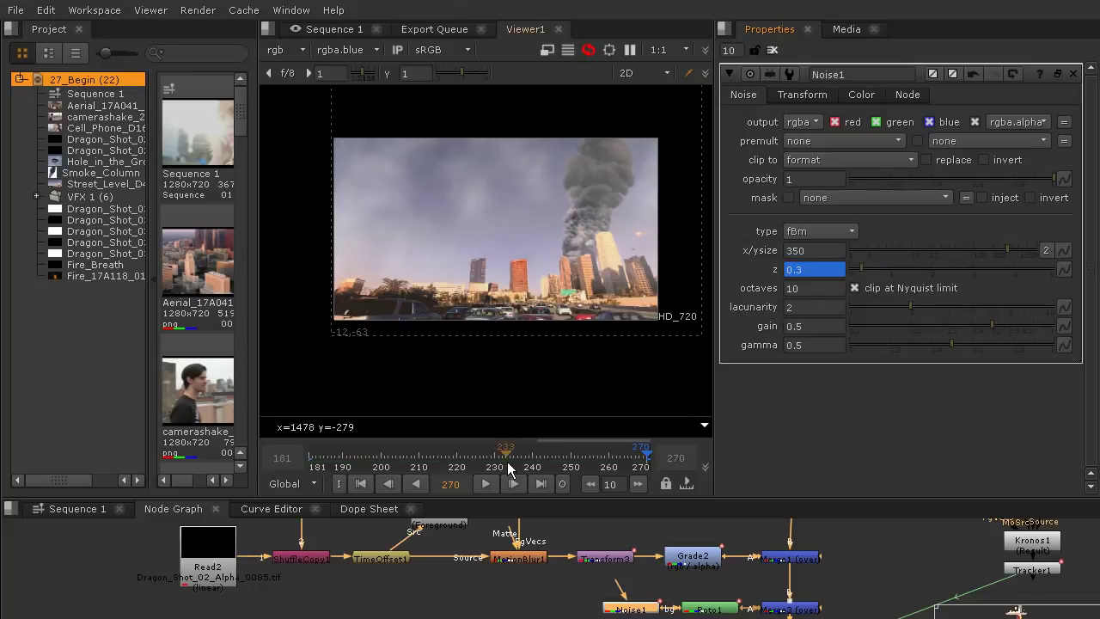
type("j")
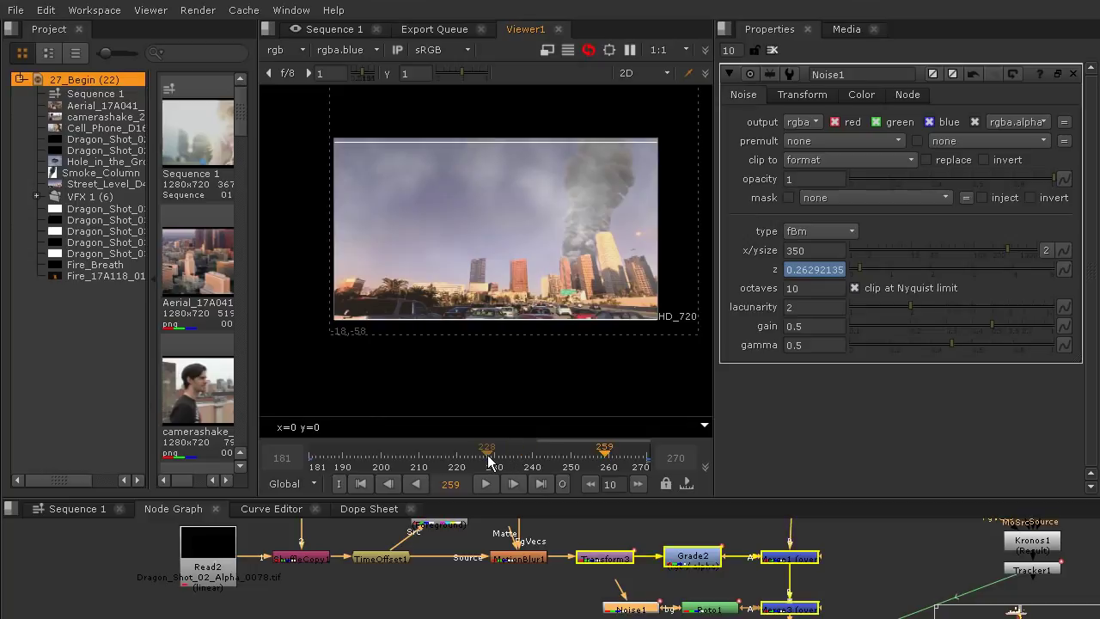
left_click_drag(479, 460, 434, 460)
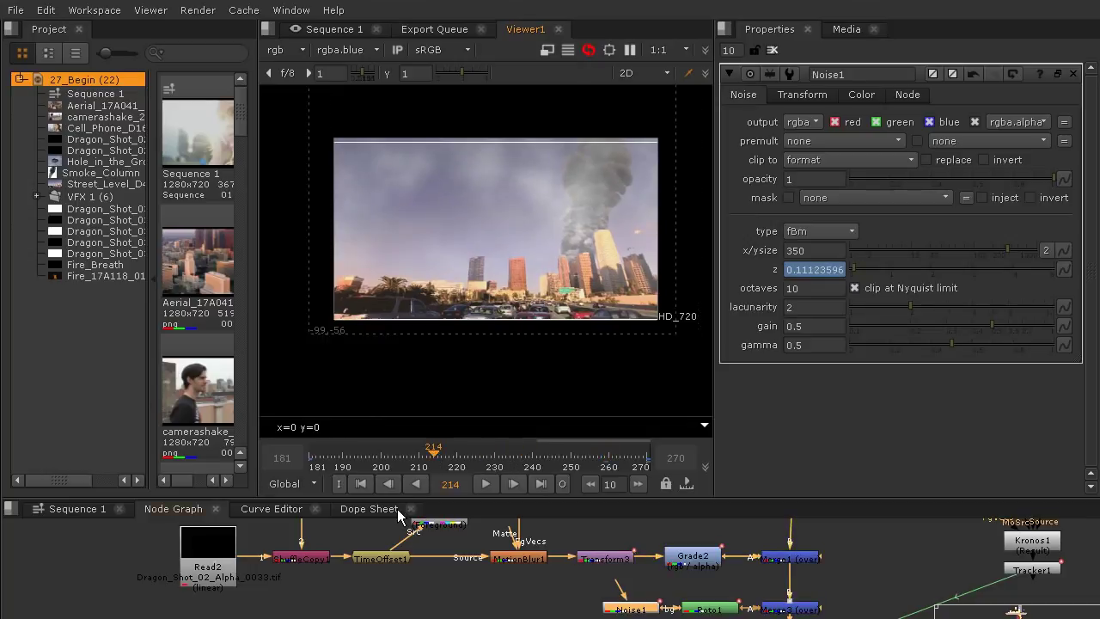
left_click(347, 460)
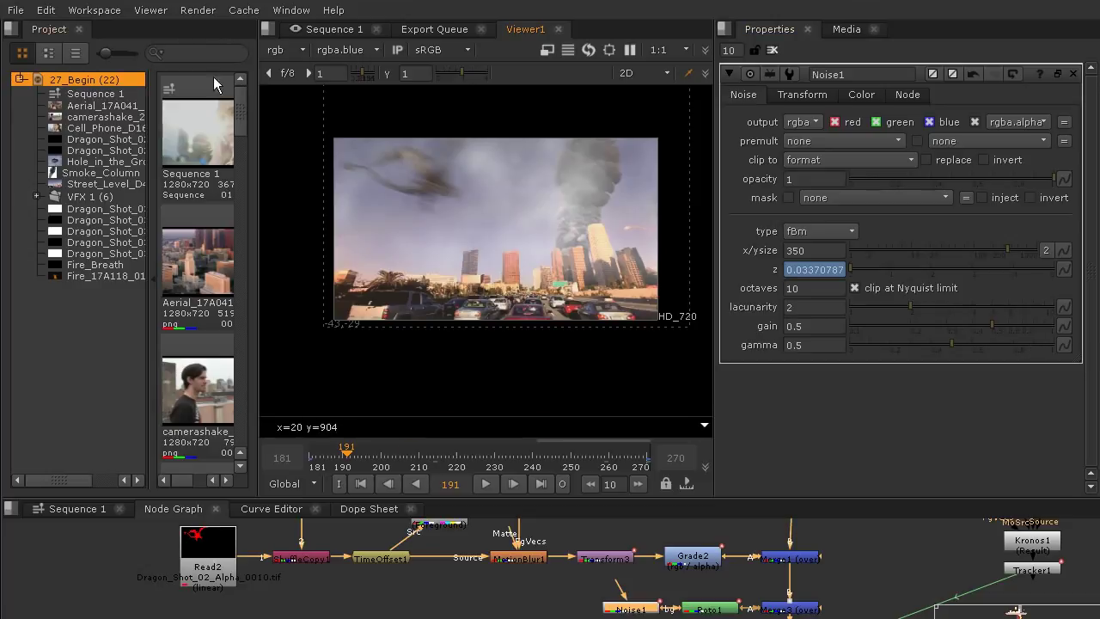
Step: Save the comp as a new version
left_click(16, 11)
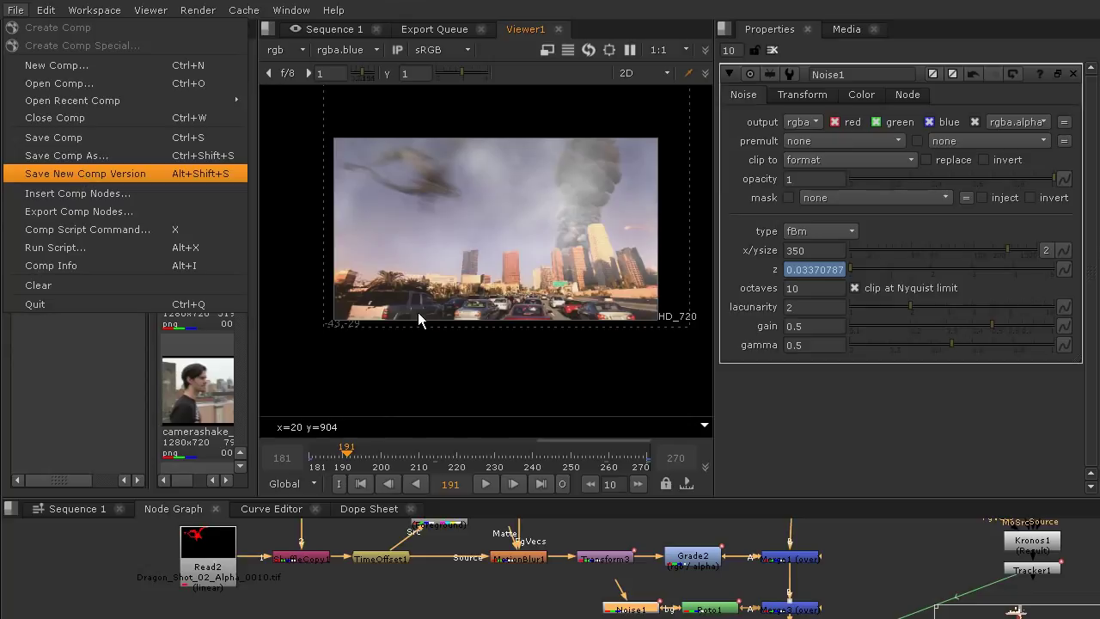
key("Escape")
type("0")
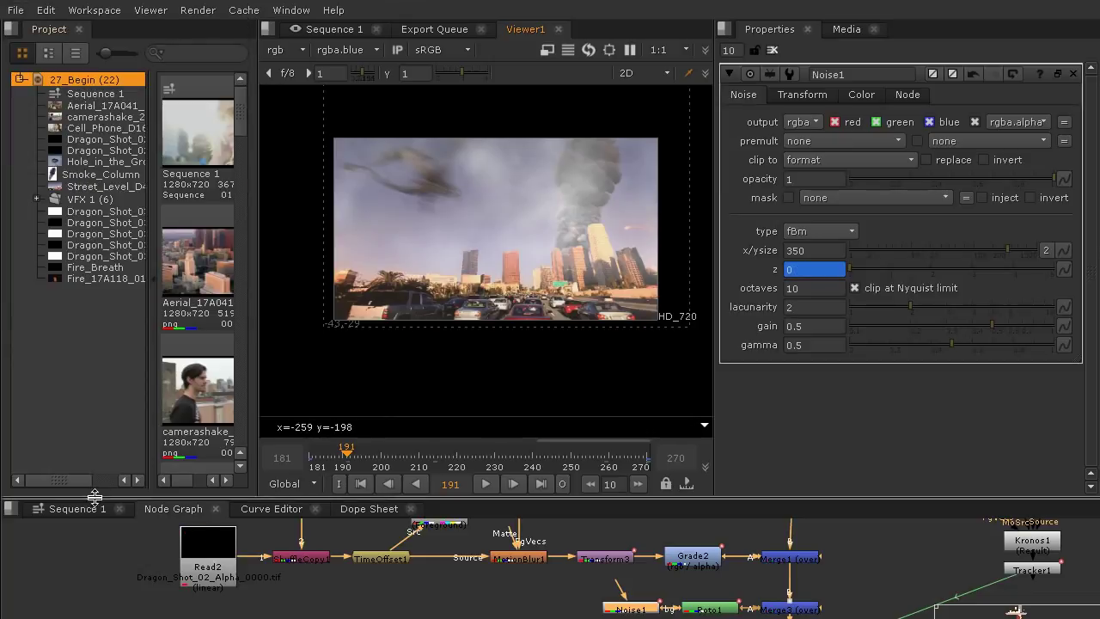
Step: Show Sequence 1 with an enlarged timeline and the whole picture in view, and move to 01:00:06:05 in the aerial clip
left_click(66, 511)
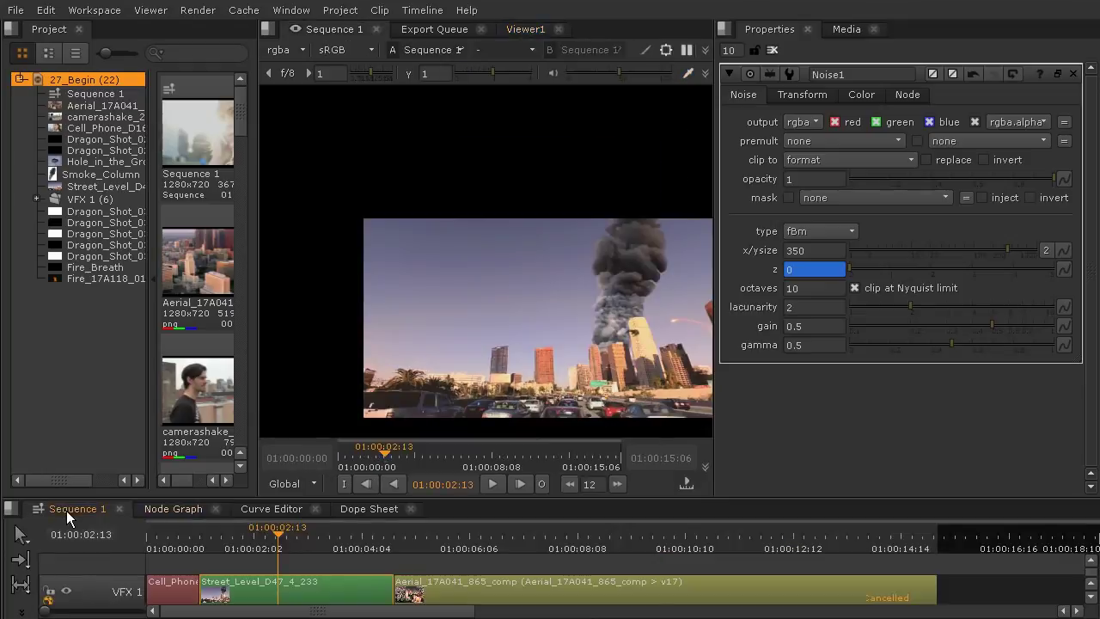
middle_click_drag(555, 336, 514, 241)
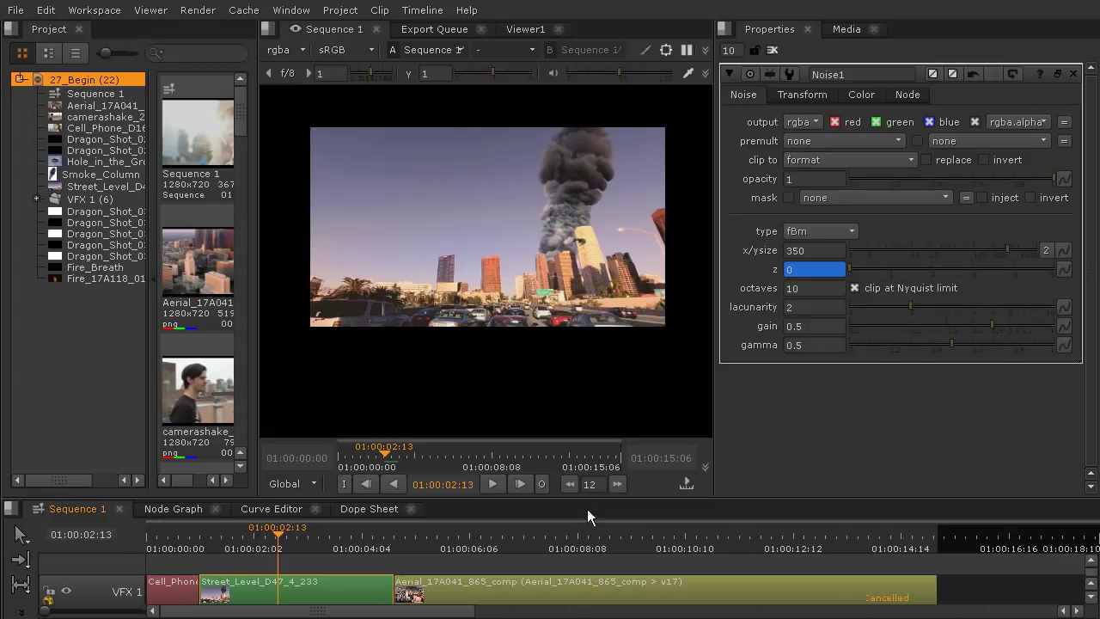
left_click_drag(590, 498, 594, 438)
left_click(468, 482)
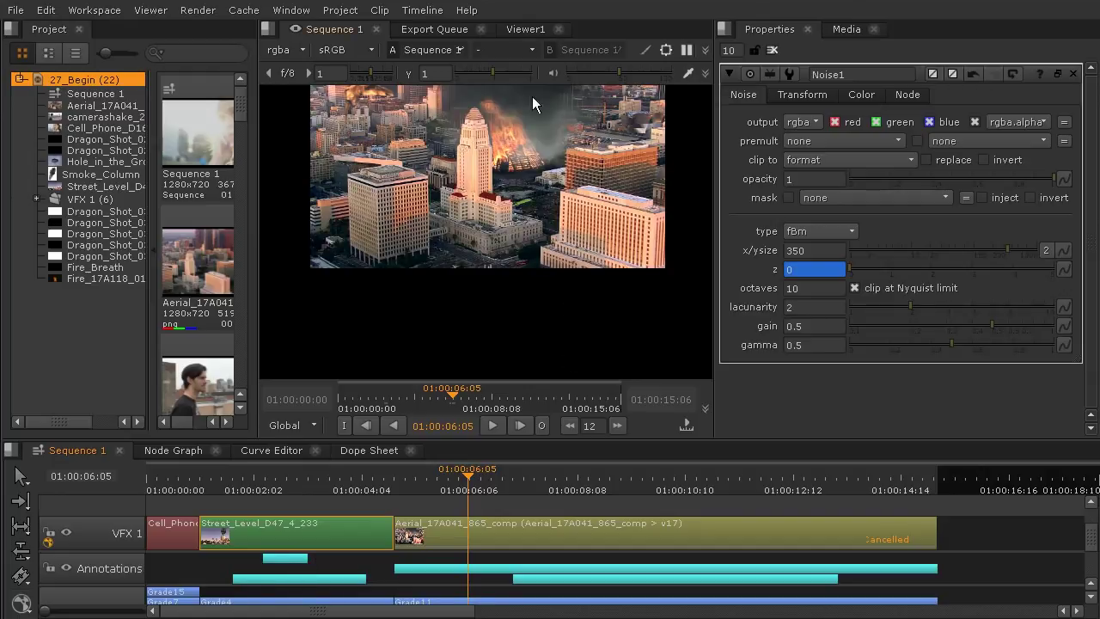
middle_click_drag(526, 198, 532, 245)
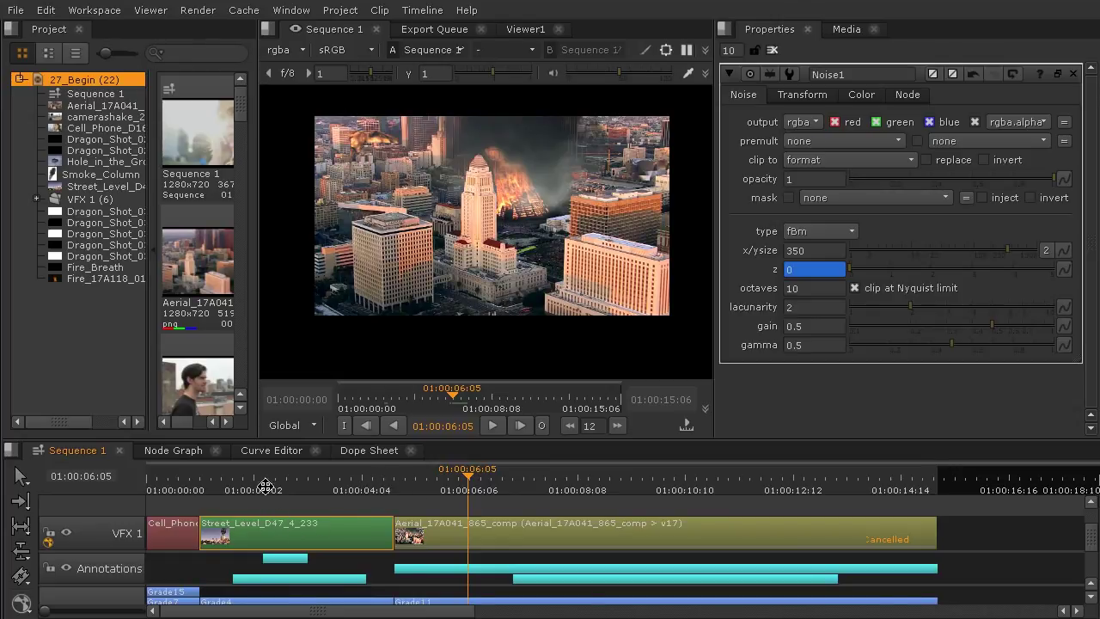
Step: Move the playhead to 01:00:04:17, near the end of the Street_Level_D47_4_233 clip, and open that clip's options
right_click(335, 539)
mouse_move(344, 547)
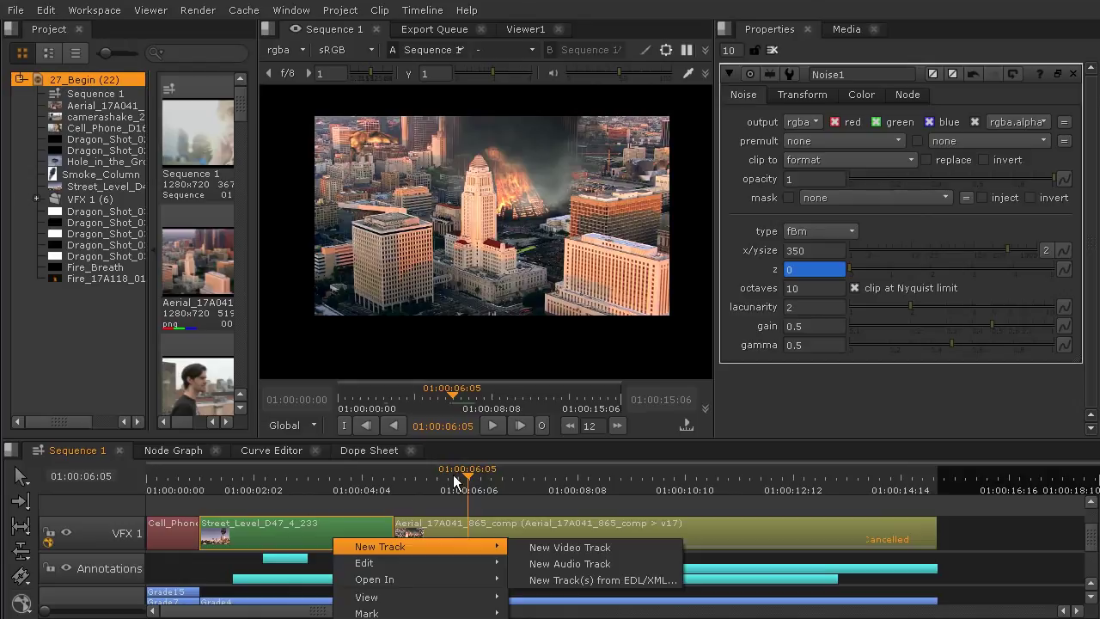
left_click(336, 503)
left_click(398, 485)
left_click_drag(398, 485, 389, 486)
right_click(324, 528)
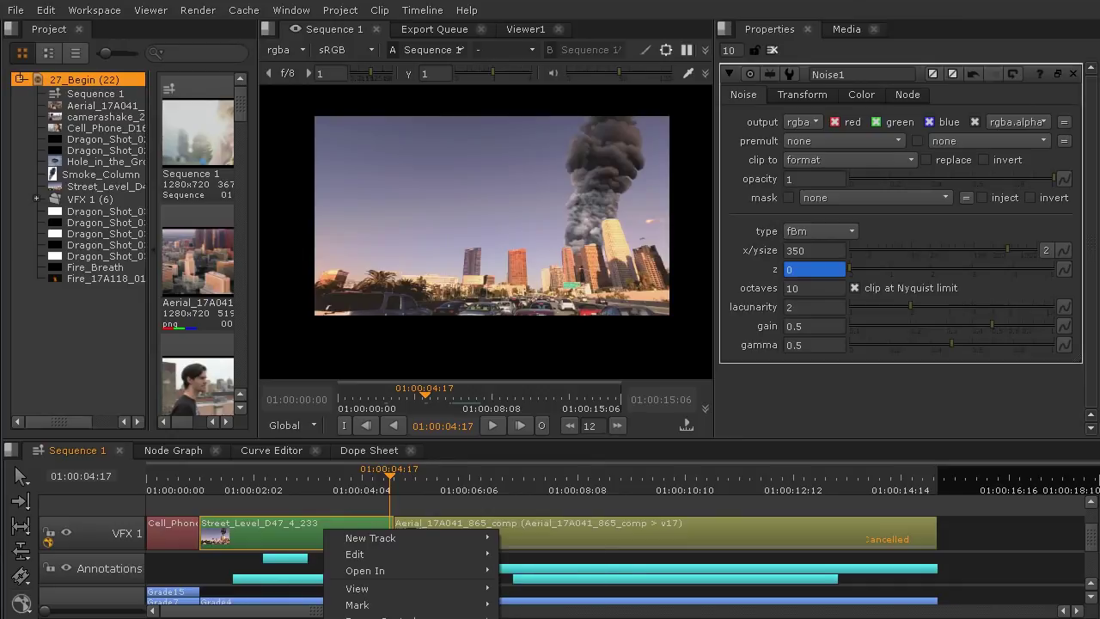
left_click(370, 615)
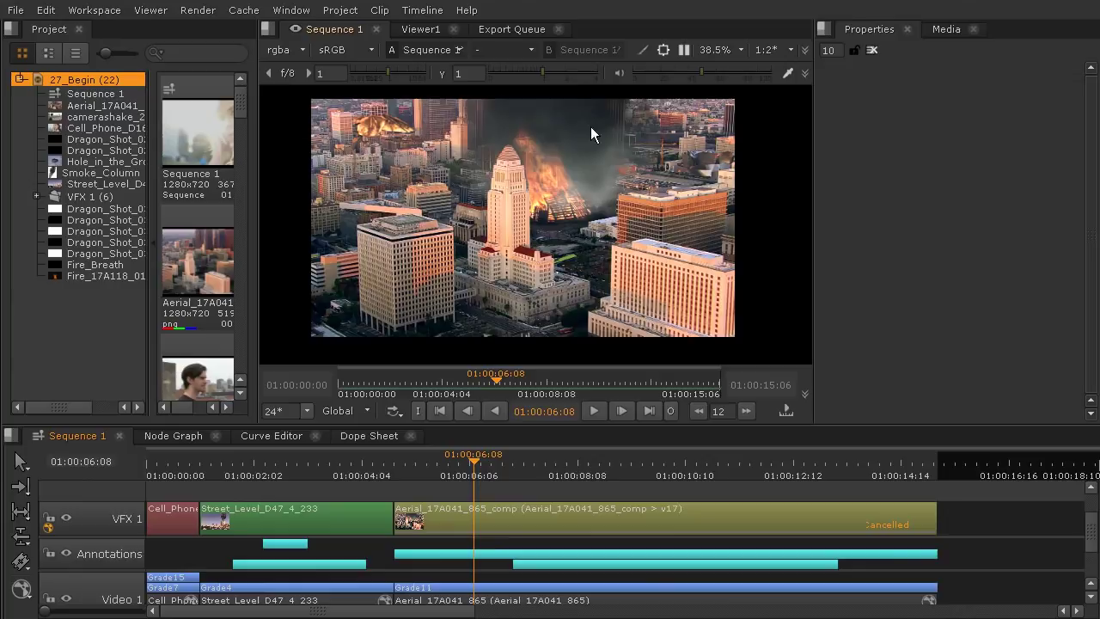
Step: Play the aerial comp clip from 01:00:04:20 at 100% zoom, with the area above the burning building in view
left_click_drag(455, 466, 396, 468)
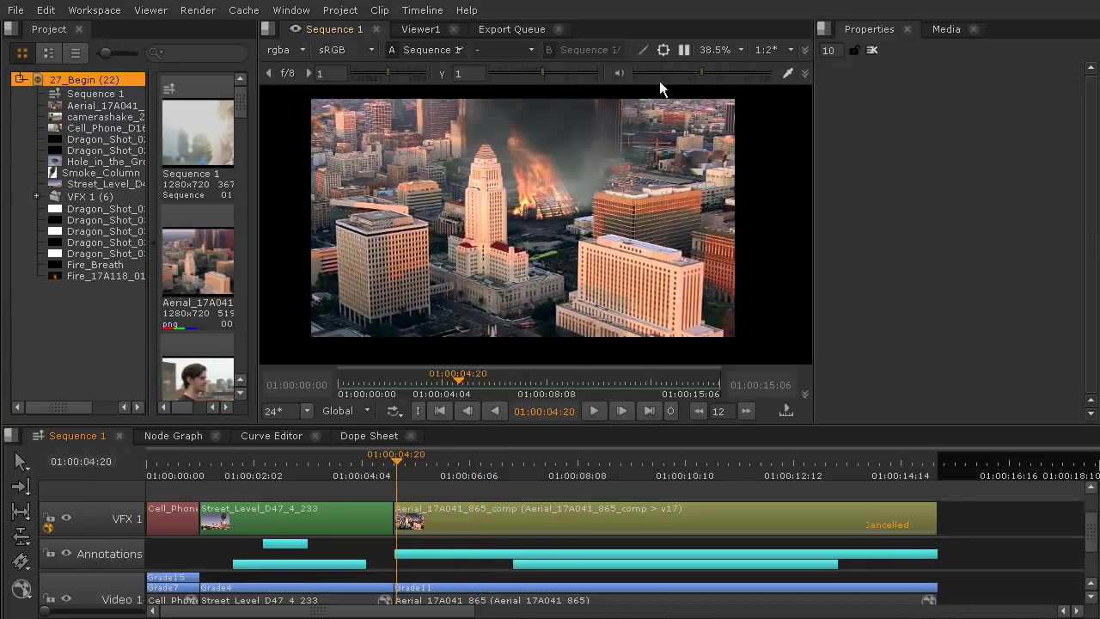
left_click(741, 49)
left_click(718, 276)
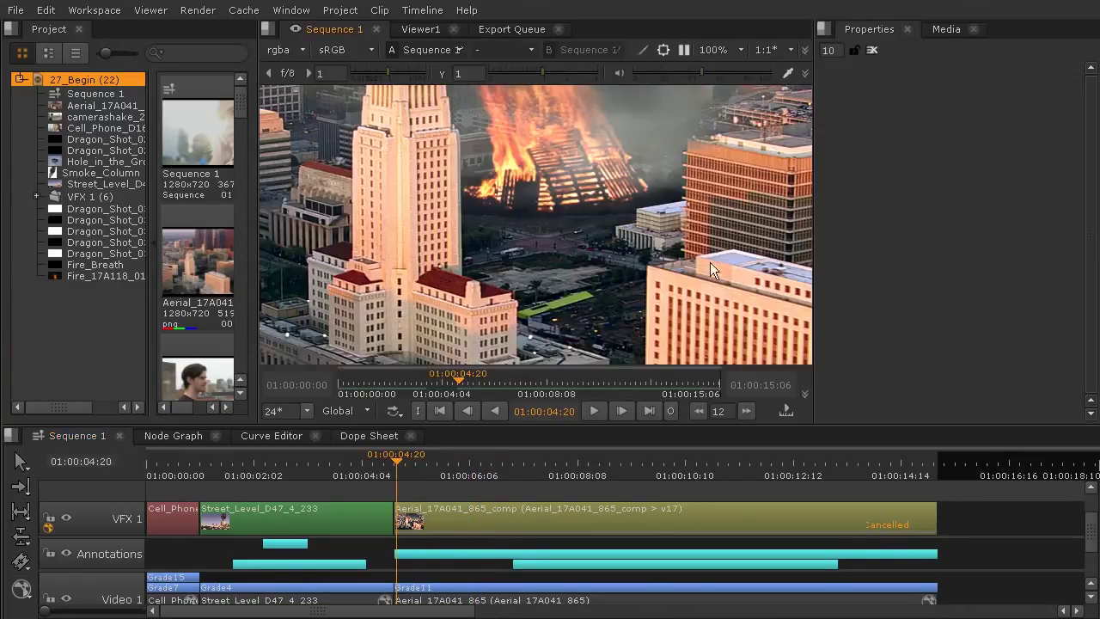
middle_click_drag(655, 216, 580, 368)
left_click(593, 410)
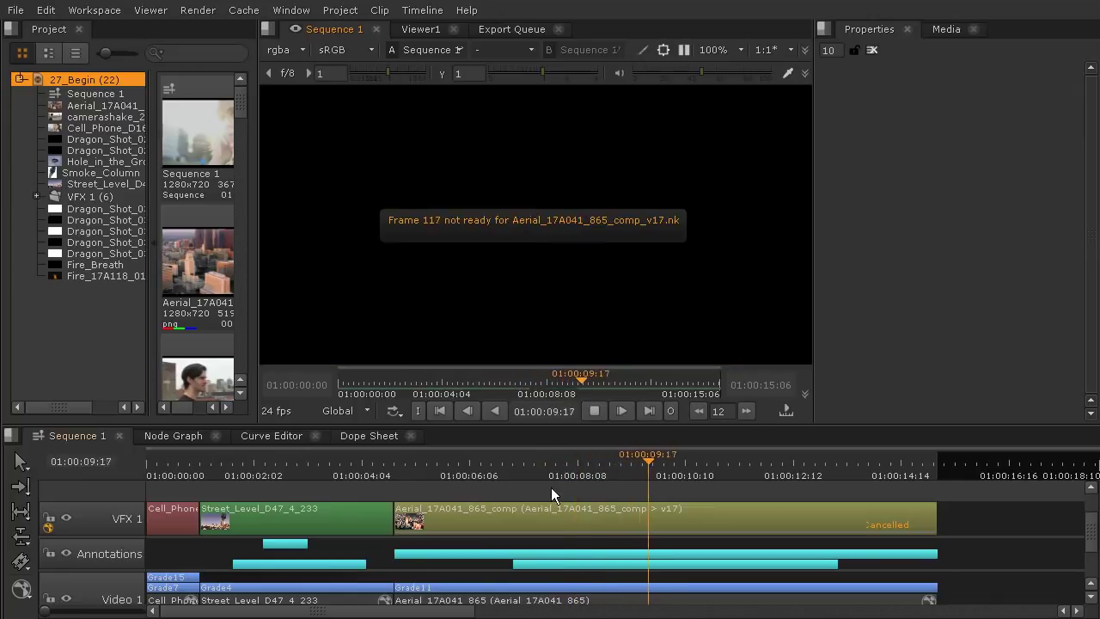
left_click(405, 469)
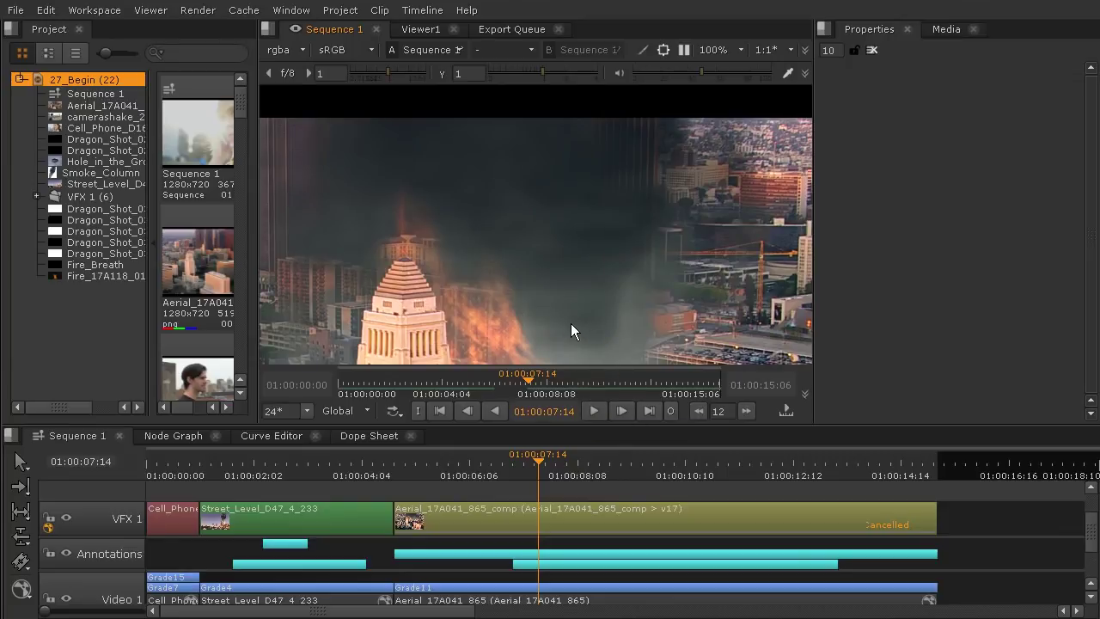
Step: View the street-level shot in full at 01:00:02:13 and open the Street_Level_D47_4_233 clip's comp
scroll(520, 263, "down", 5)
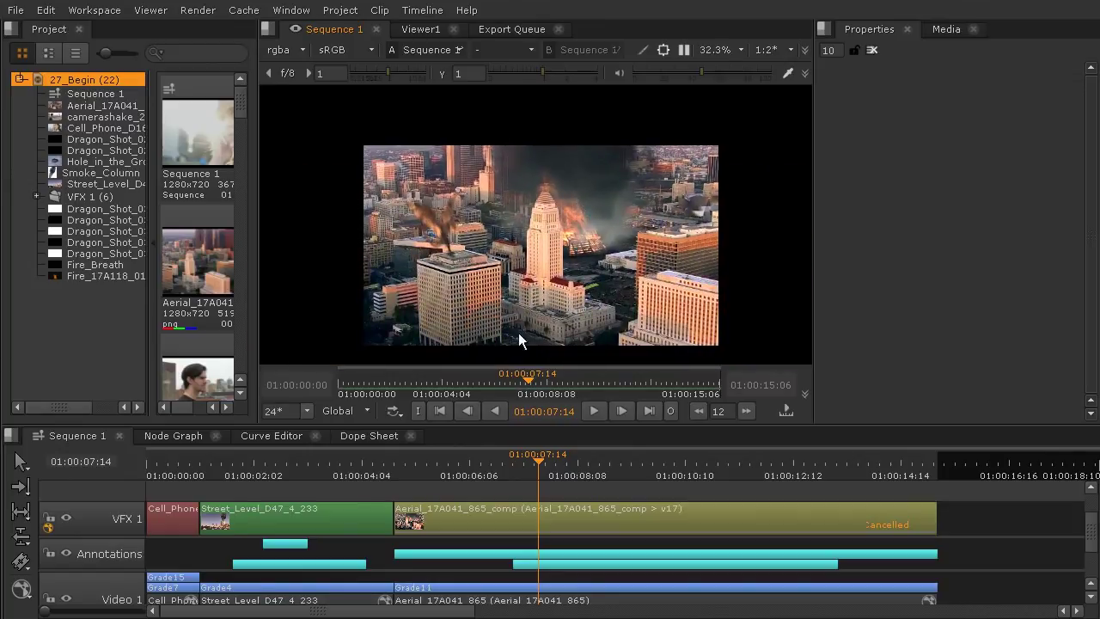
mouse_move(296, 473)
left_mouse_down()
mouse_move(251, 477)
mouse_move(278, 478)
left_mouse_up()
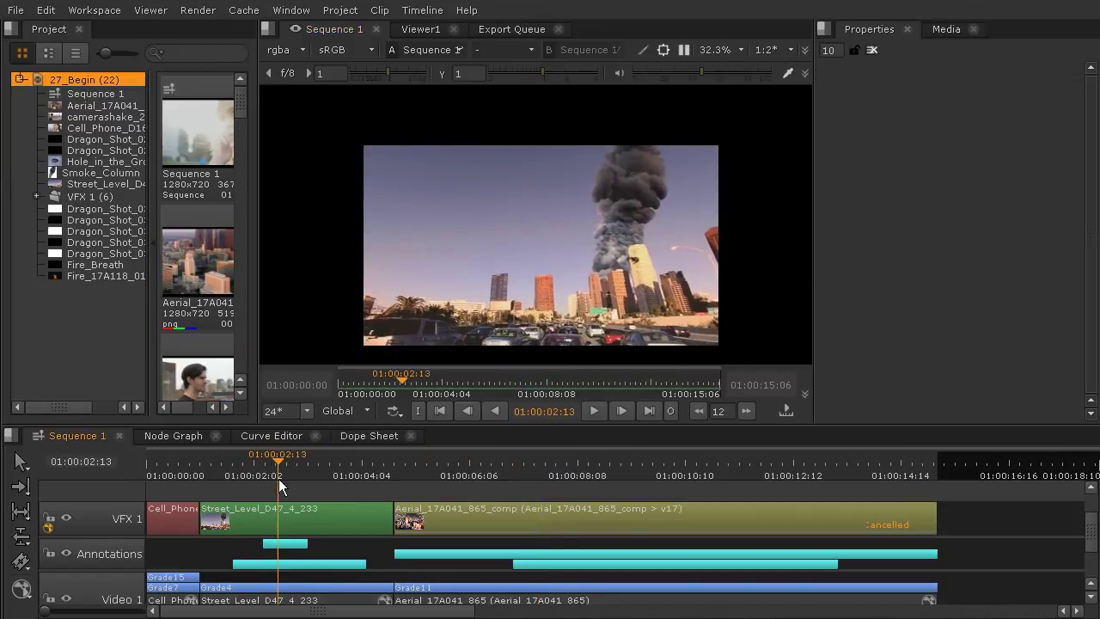
left_click(250, 521)
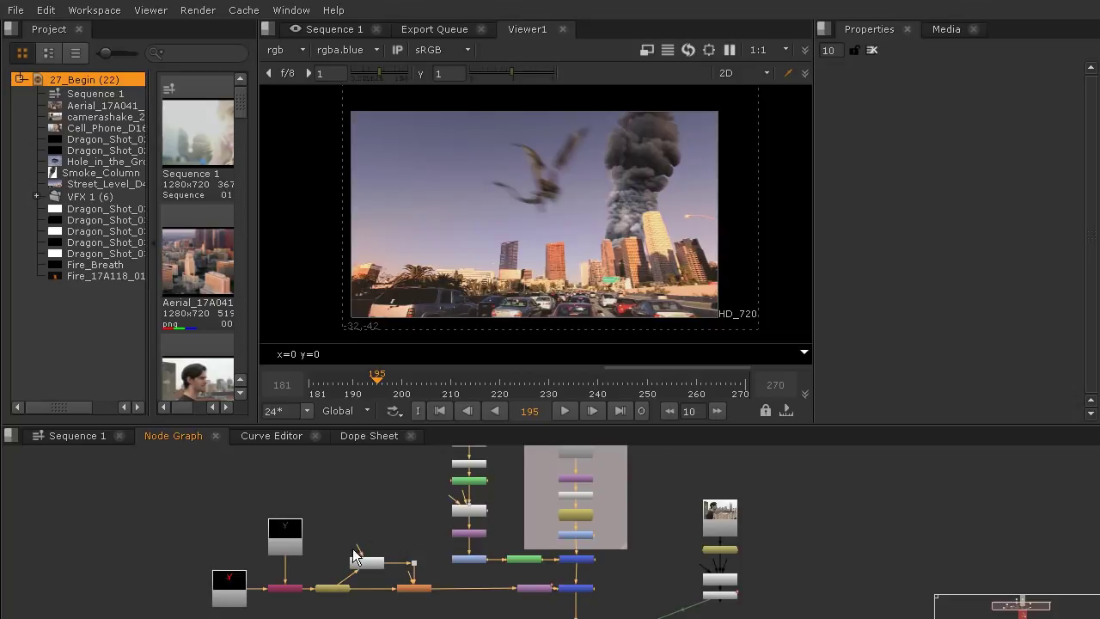
Step: Move Transform3 next to MotionBlur1 in the node graph to clear space before Merge1
scroll(432, 577, "up", 5)
scroll(567, 581, "down", 1)
middle_click_drag(567, 581, 822, 501)
middle_click_drag(675, 516, 550, 506)
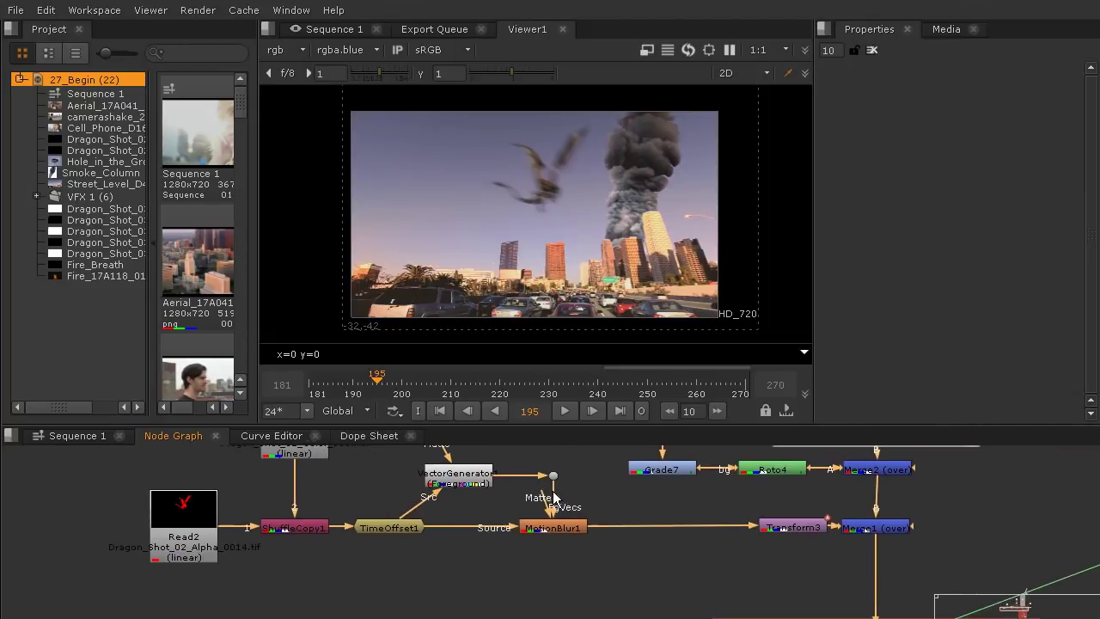
left_click_drag(796, 530, 660, 535)
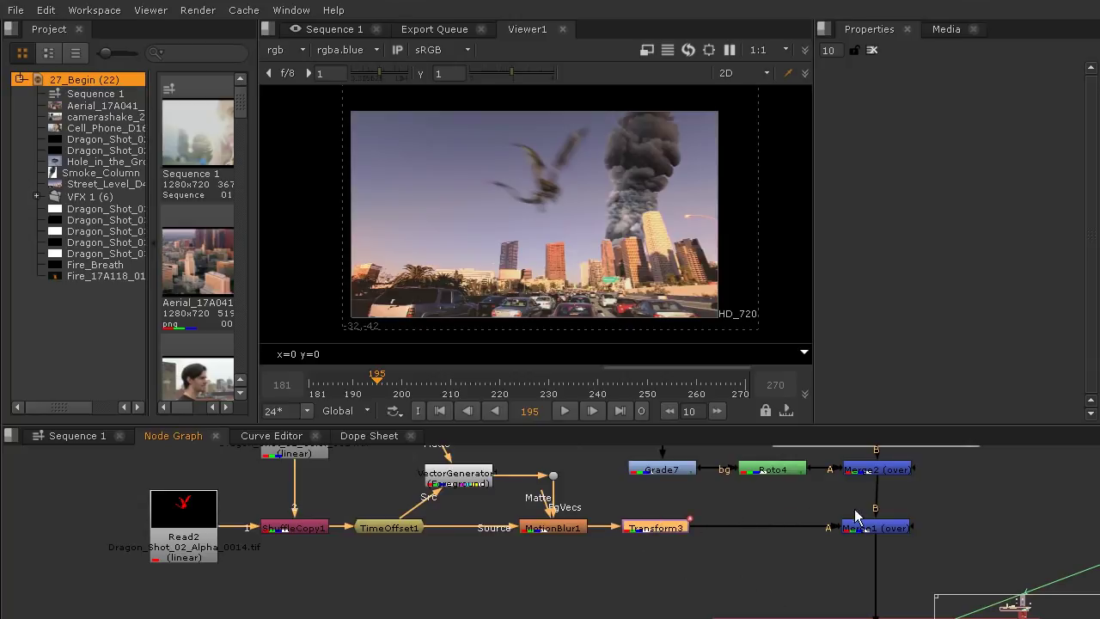
Step: Add a Grade node and insert it between Transform3 and Merge1
left_click(787, 567)
key("Tab")
type("gra")
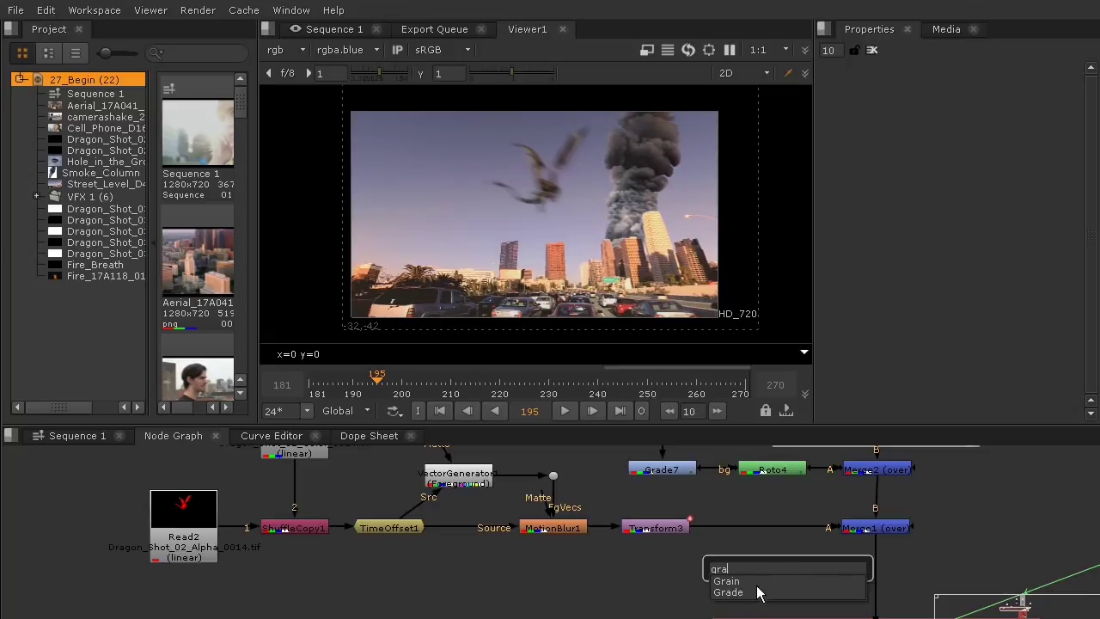
left_click(728, 593)
left_click_drag(752, 580, 740, 537)
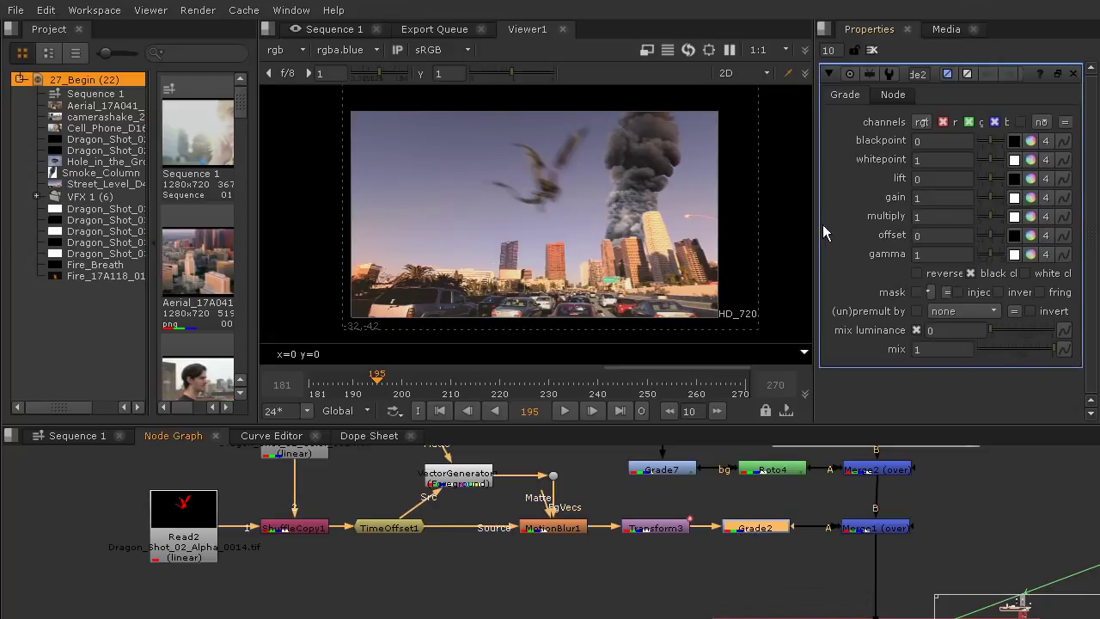
Step: Widen the node properties area and try a multiply of 2.85 and an offset of 0.55 on Grade2
left_click_drag(811, 230, 714, 224)
left_click(967, 216)
left_click(985, 217)
left_click(988, 235)
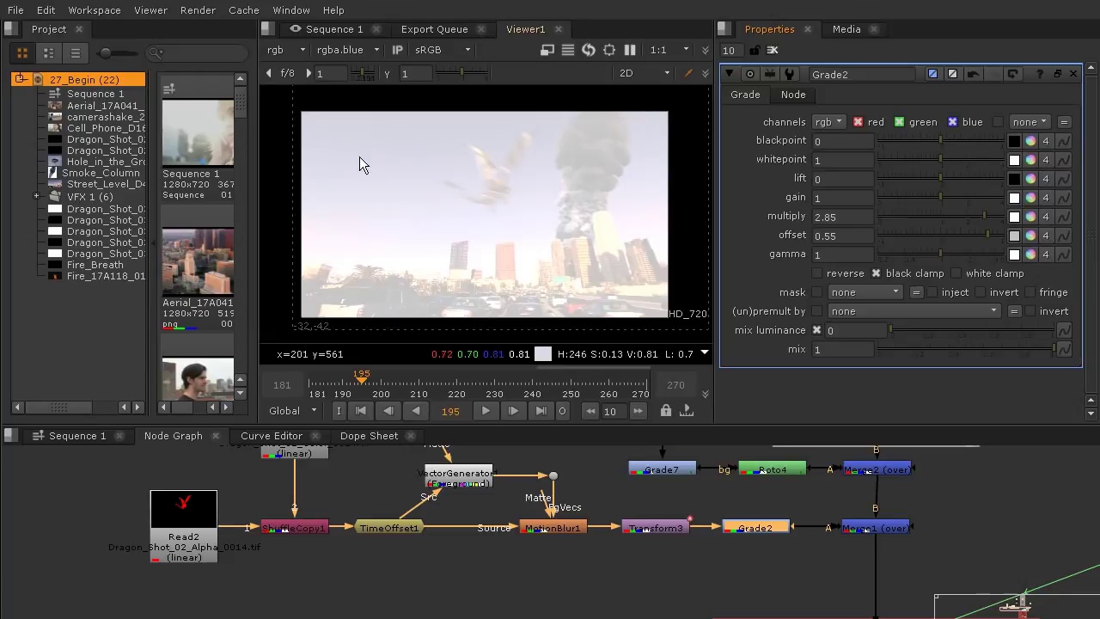
Step: Set Grade2 to (un)premultiply by rgba.alpha and inspect the dragon's edges up close
left_click(871, 312)
left_click(881, 393)
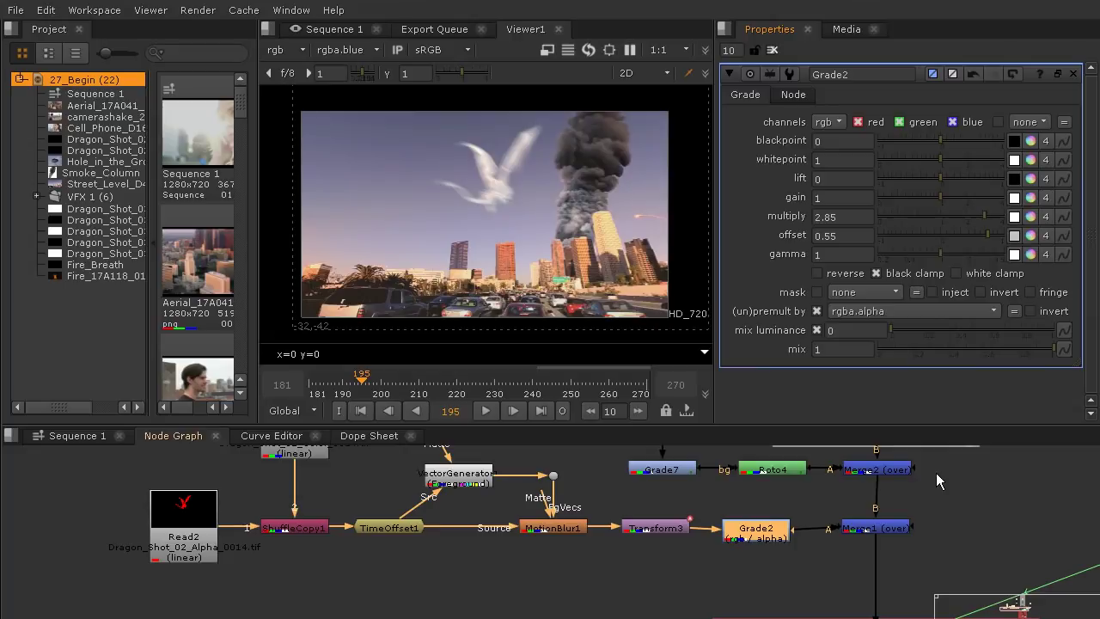
scroll(508, 139, "up", 5)
scroll(508, 138, "up", 2)
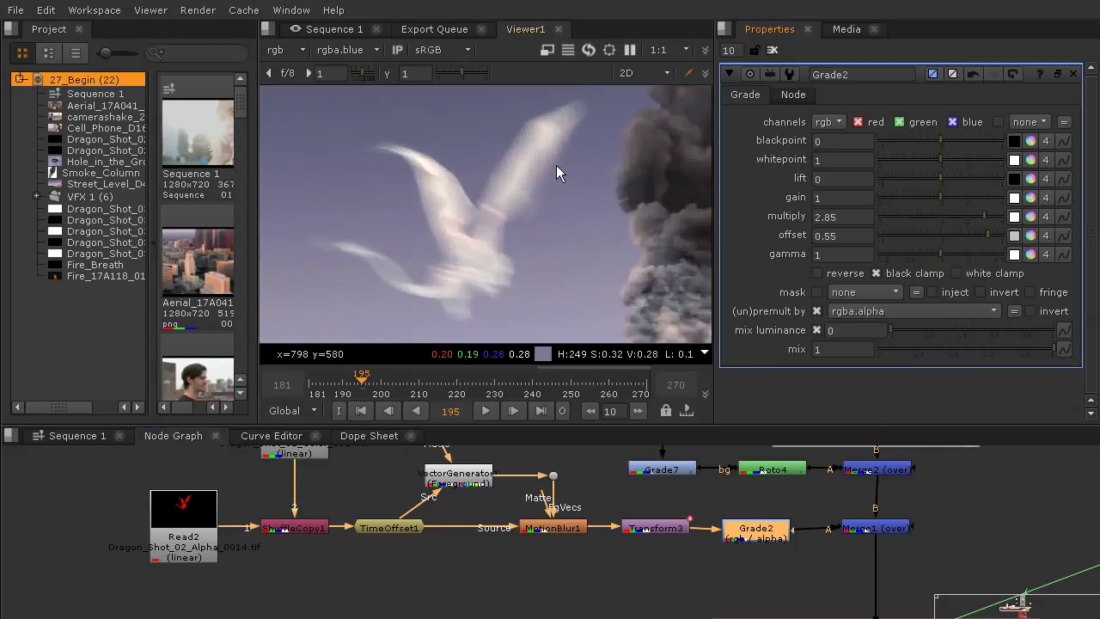
Step: Reset Grade2's multiply to 1 and its offset to 0
double_click(860, 215)
type("1")
double_click(845, 234)
type("0")
left_click(844, 215)
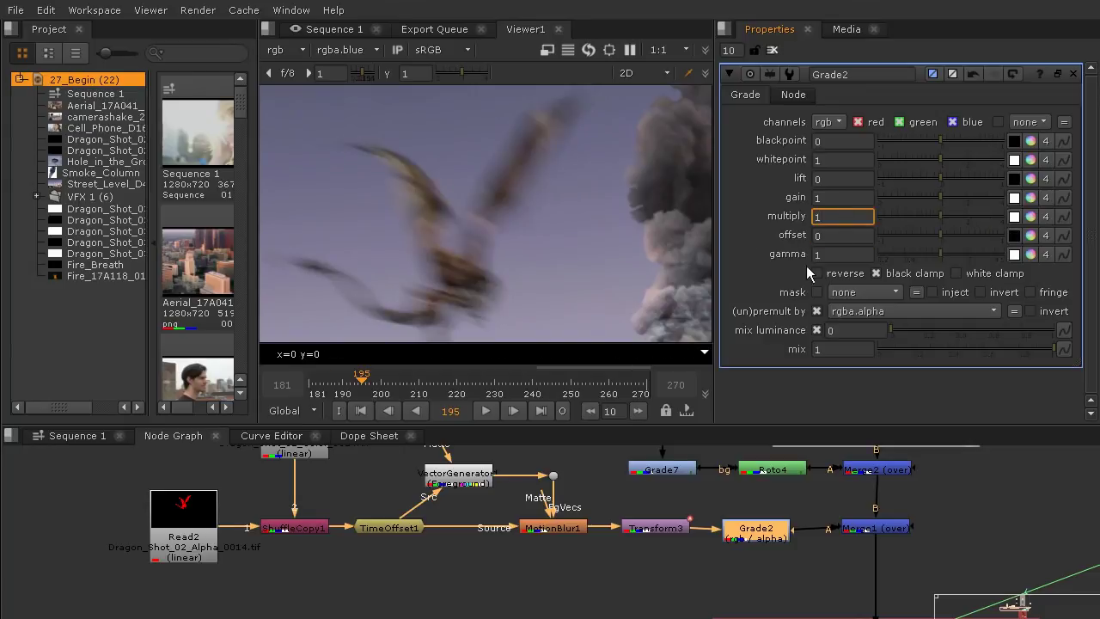
Step: Scrub the shot between frames 181 and 224 with the whole frame in view to examine the dragon against the sky
left_click_drag(337, 384, 309, 387)
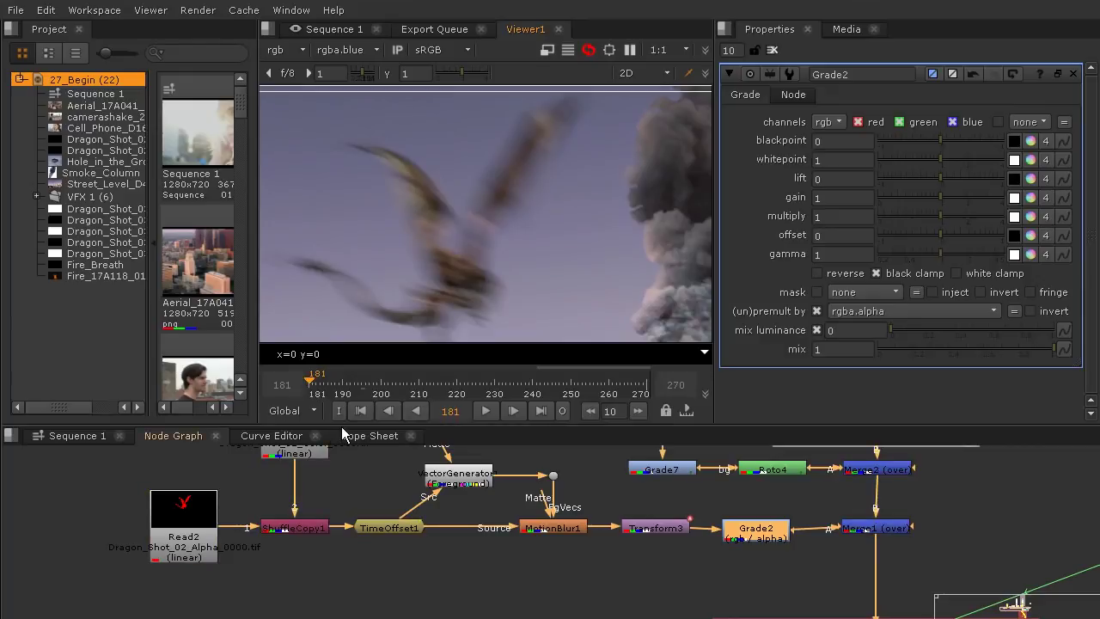
scroll(493, 185, "down", 5)
left_click_drag(494, 382, 472, 383)
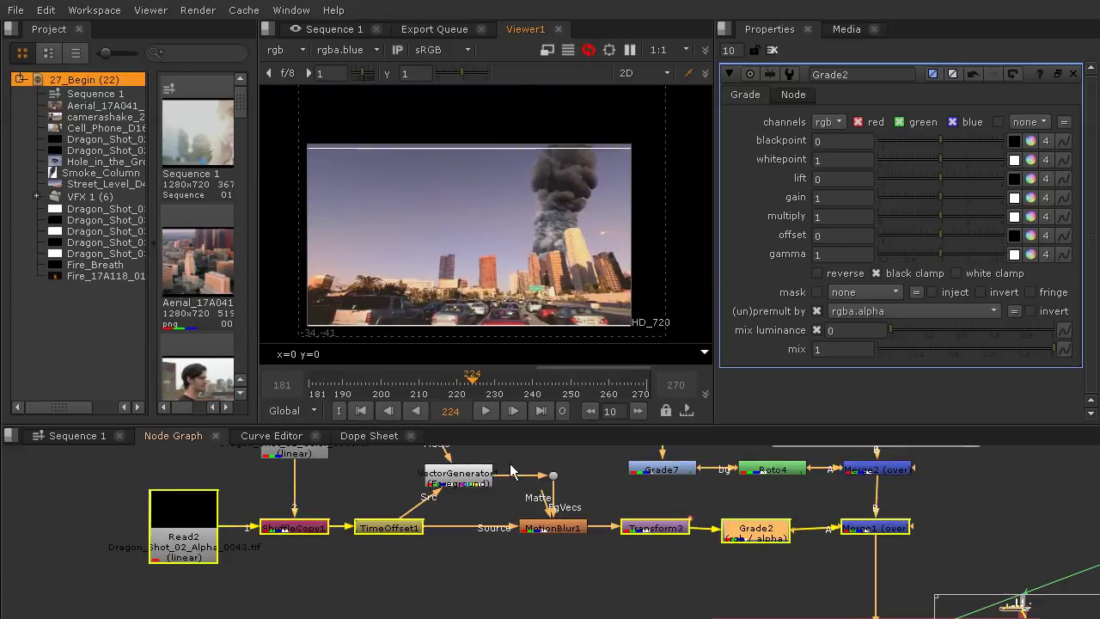